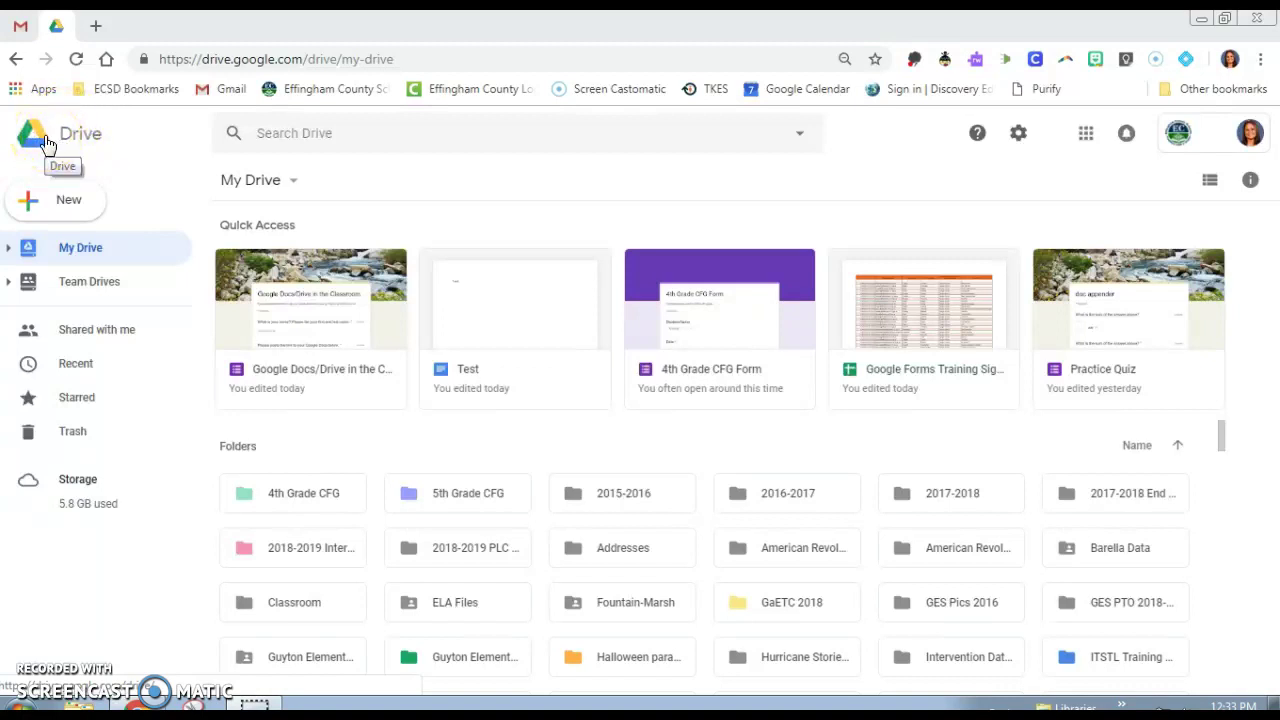
Open Google Drive from the Google apps in a new browser tab and close that tab again.
click(95, 26)
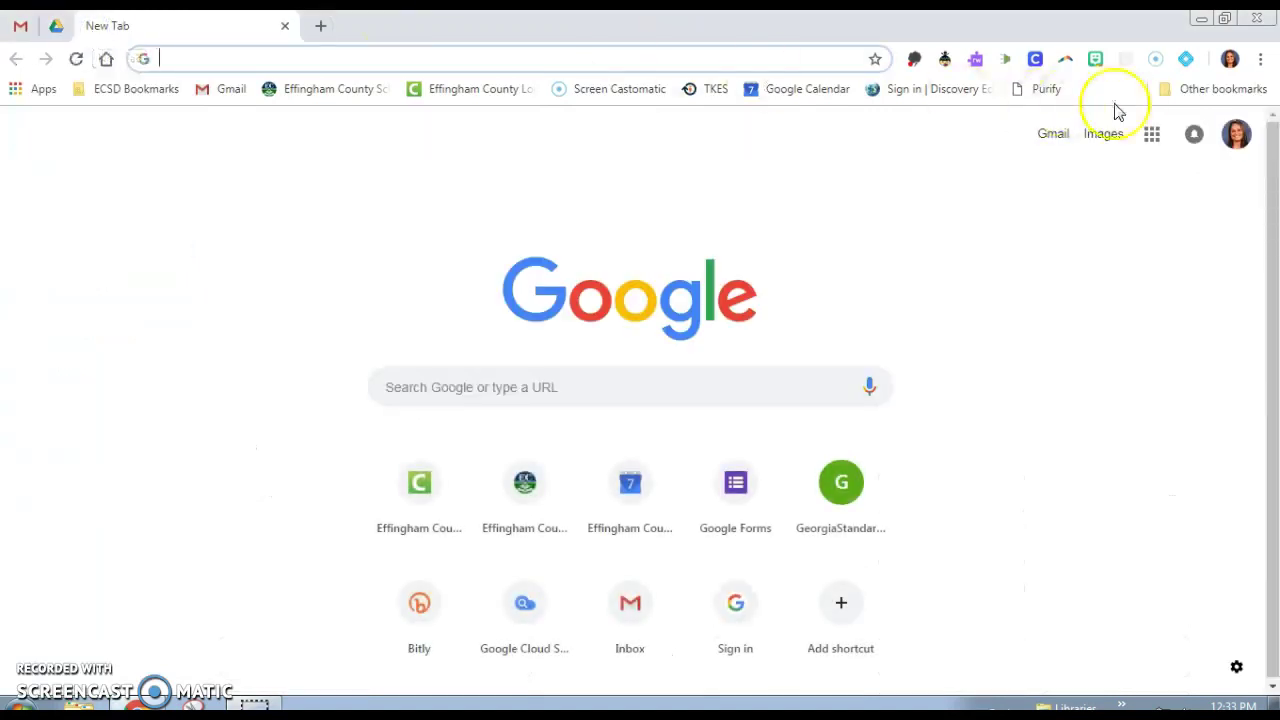
click(1151, 140)
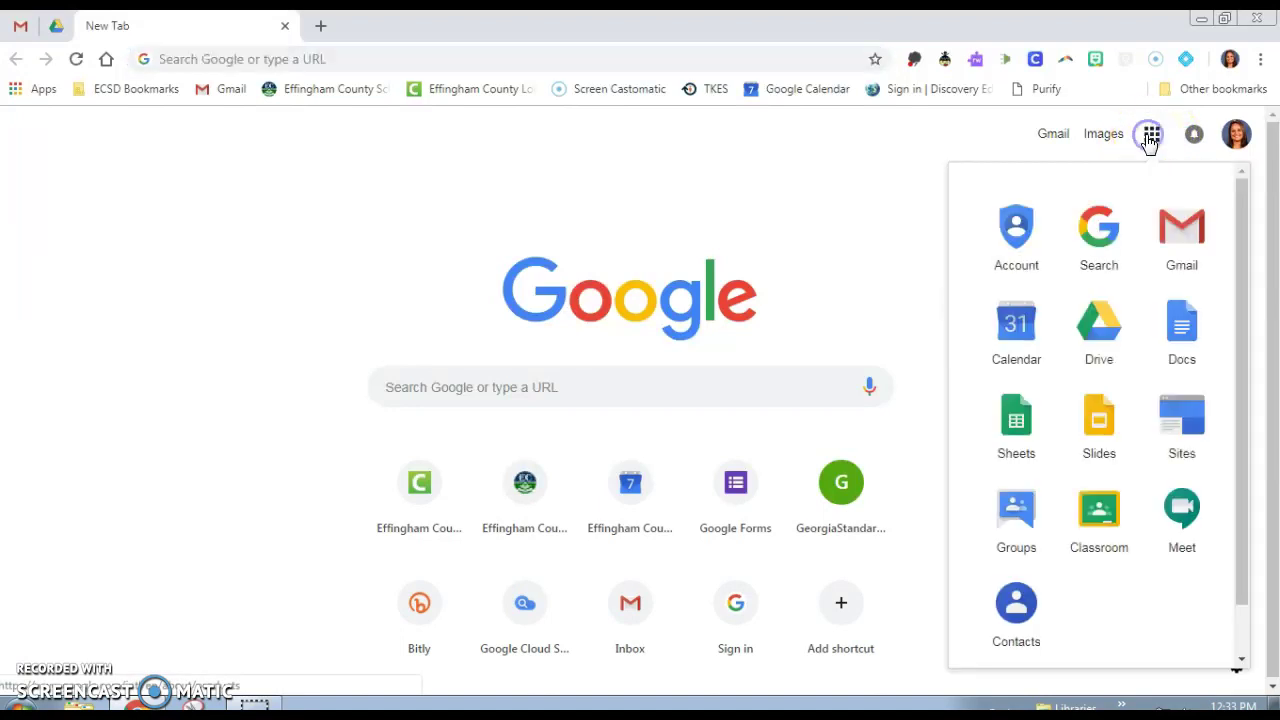
click(1096, 331)
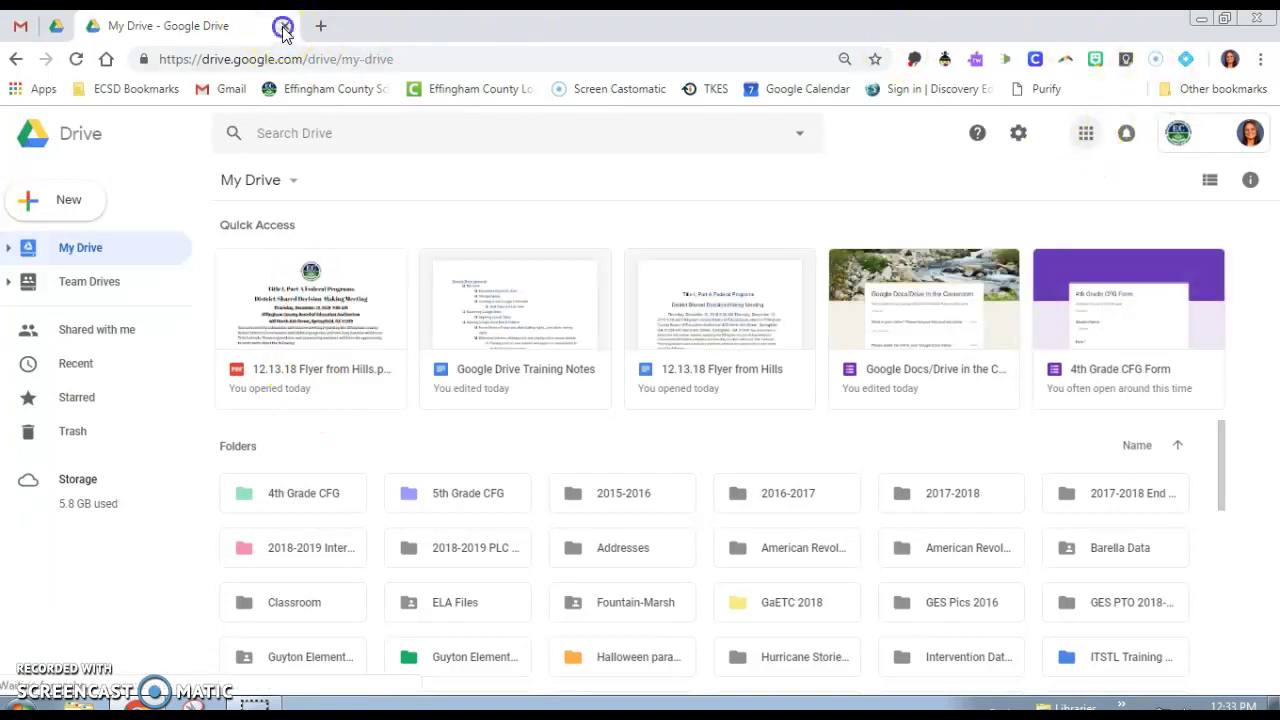
middle_click(97, 31)
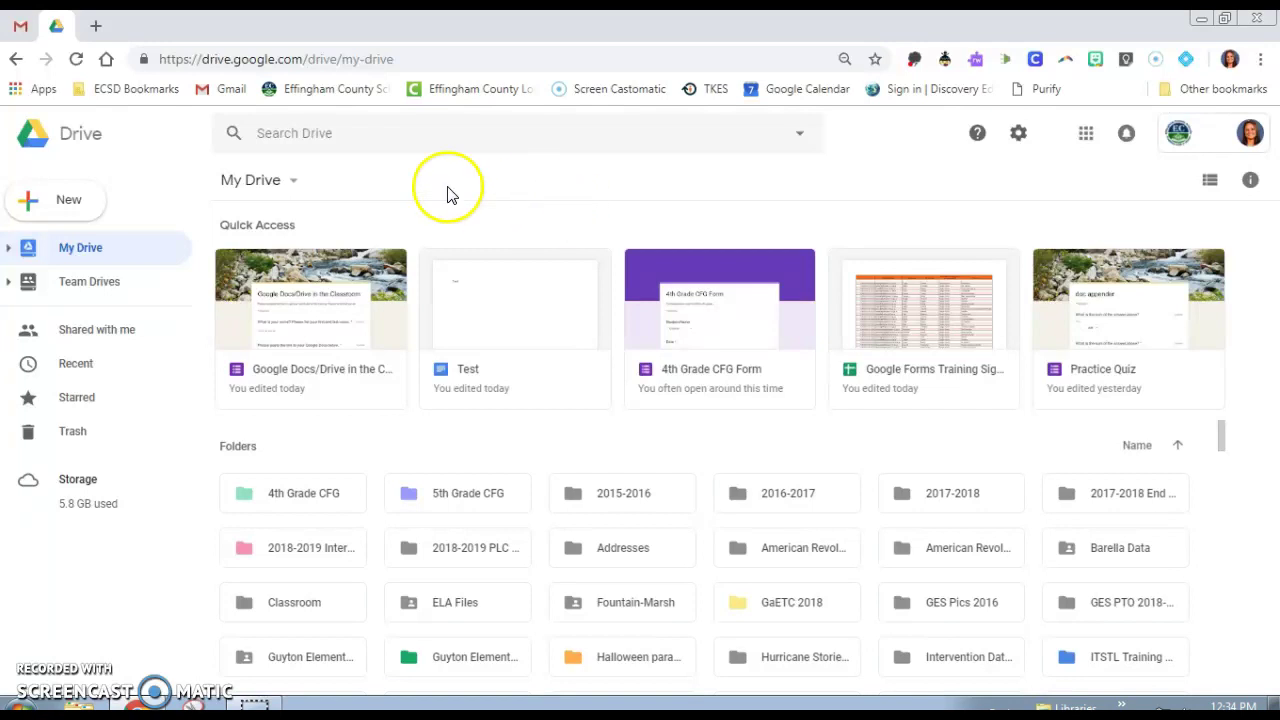
Search Drive for items of type Forms that contain the words "4th grade".
click(366, 132)
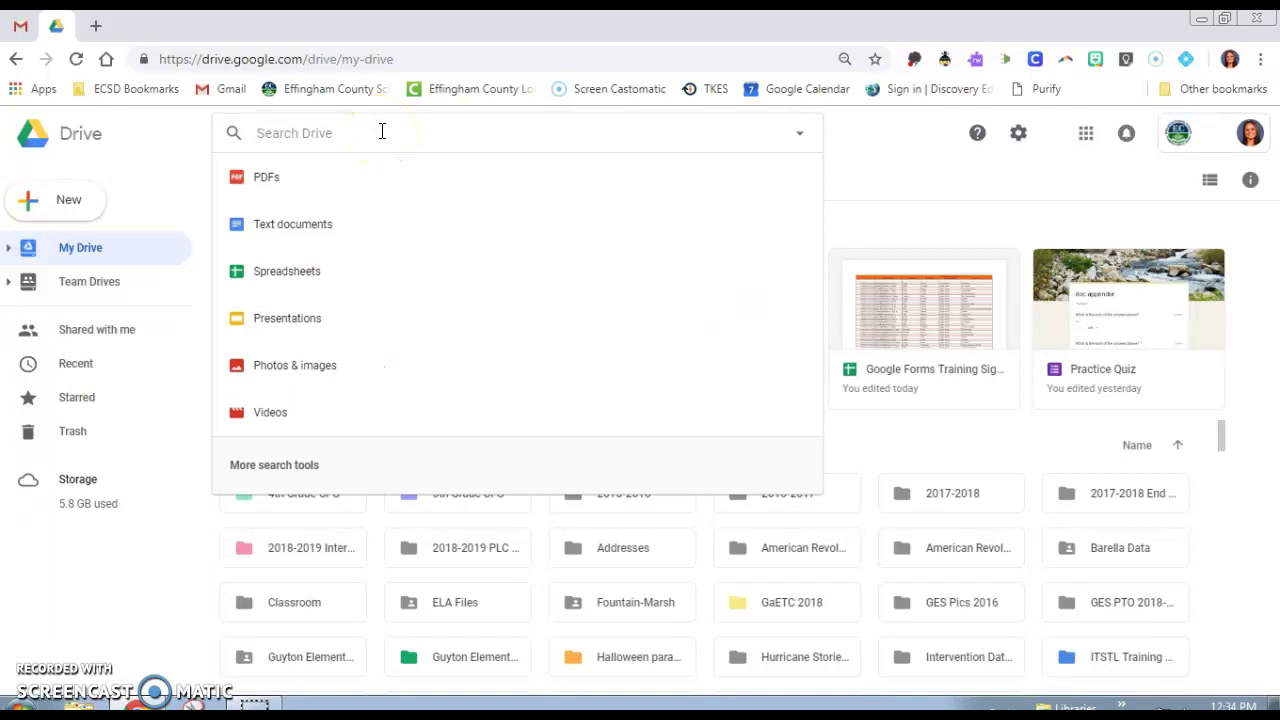
text(4th grade)
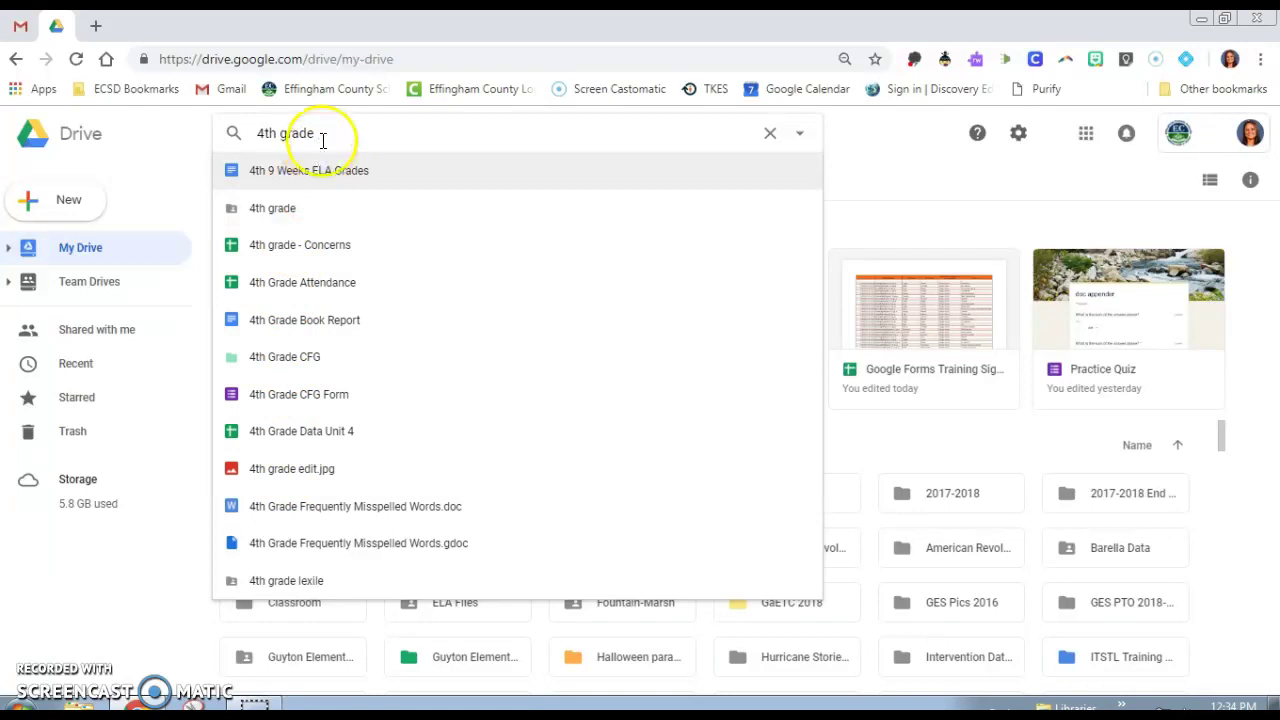
click(803, 136)
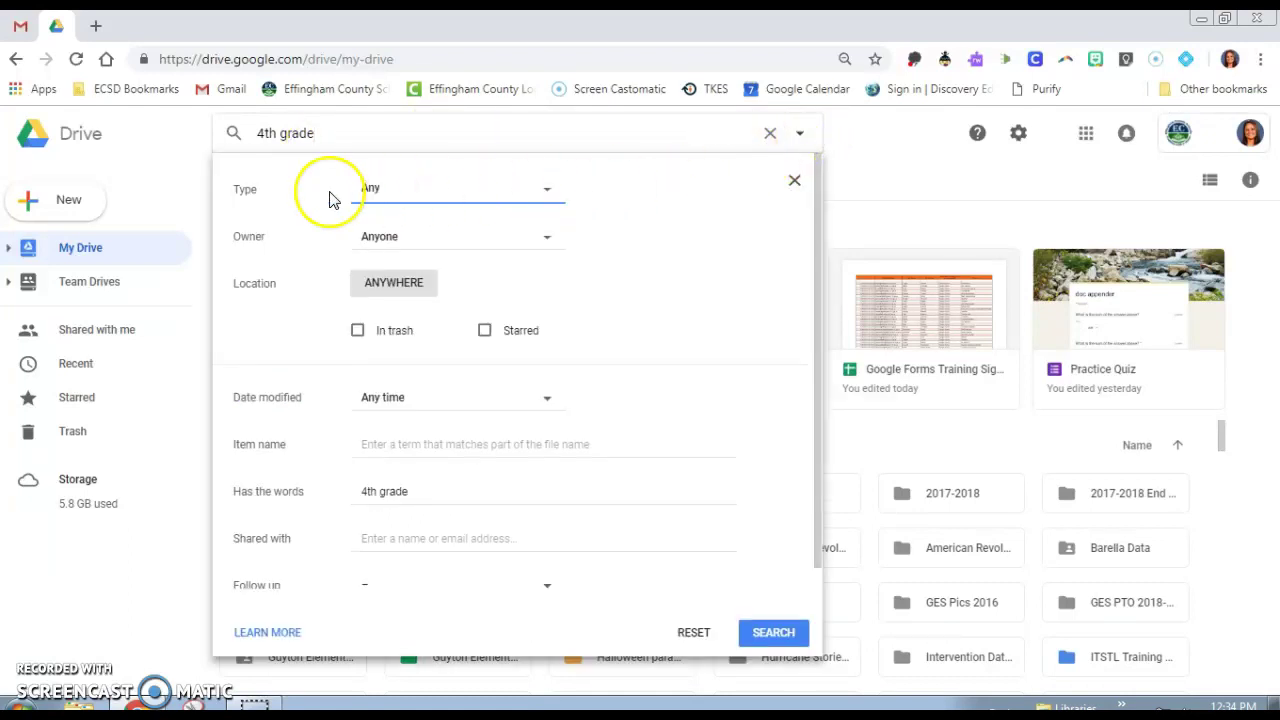
click(361, 192)
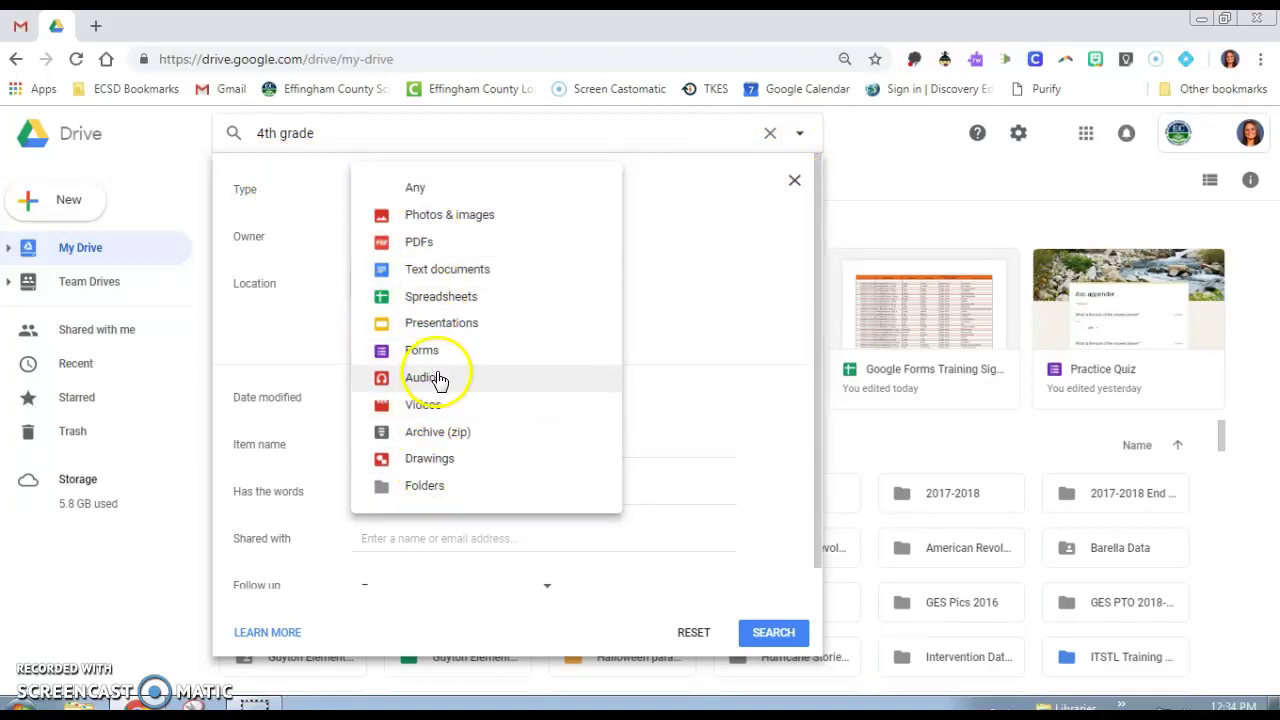
click(435, 245)
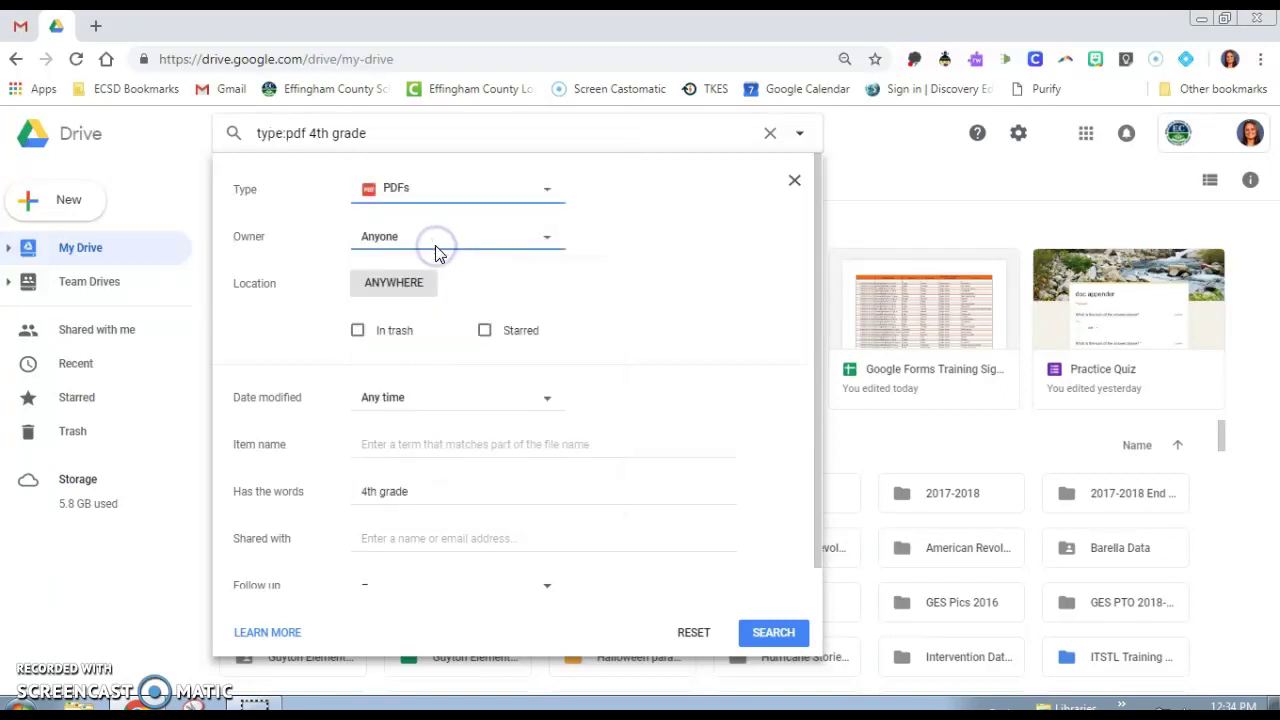
click(451, 185)
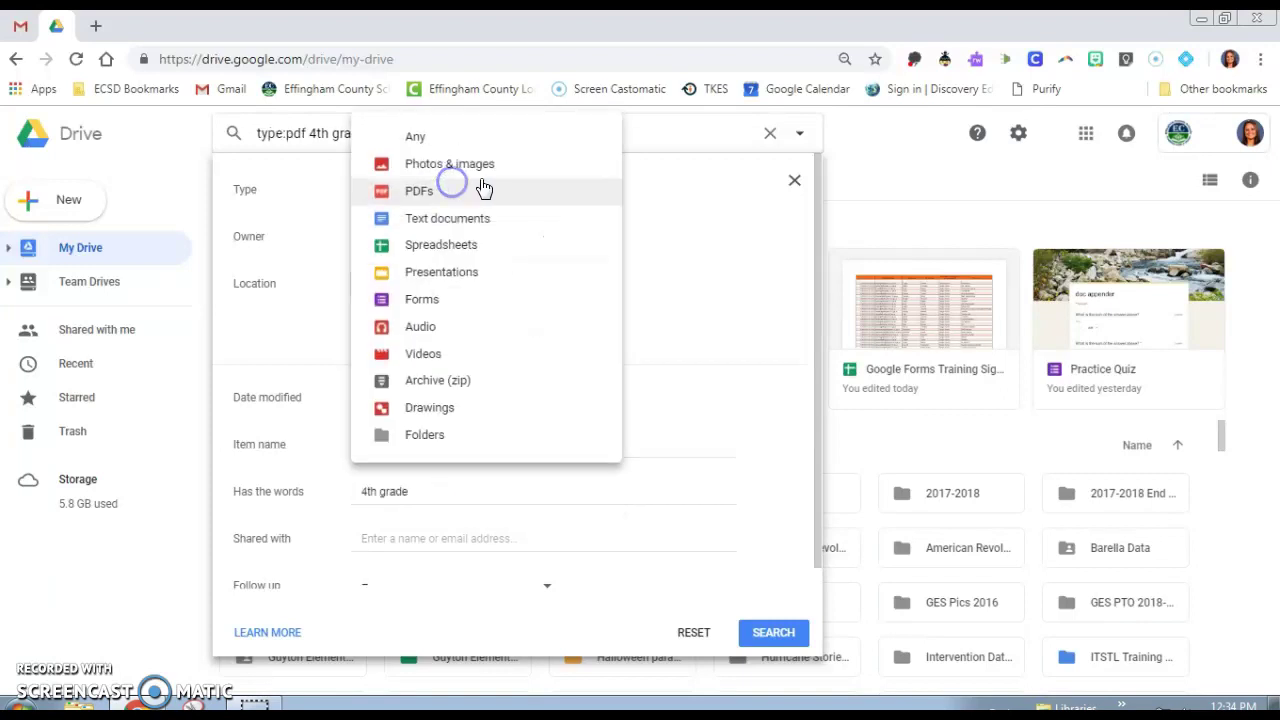
click(451, 302)
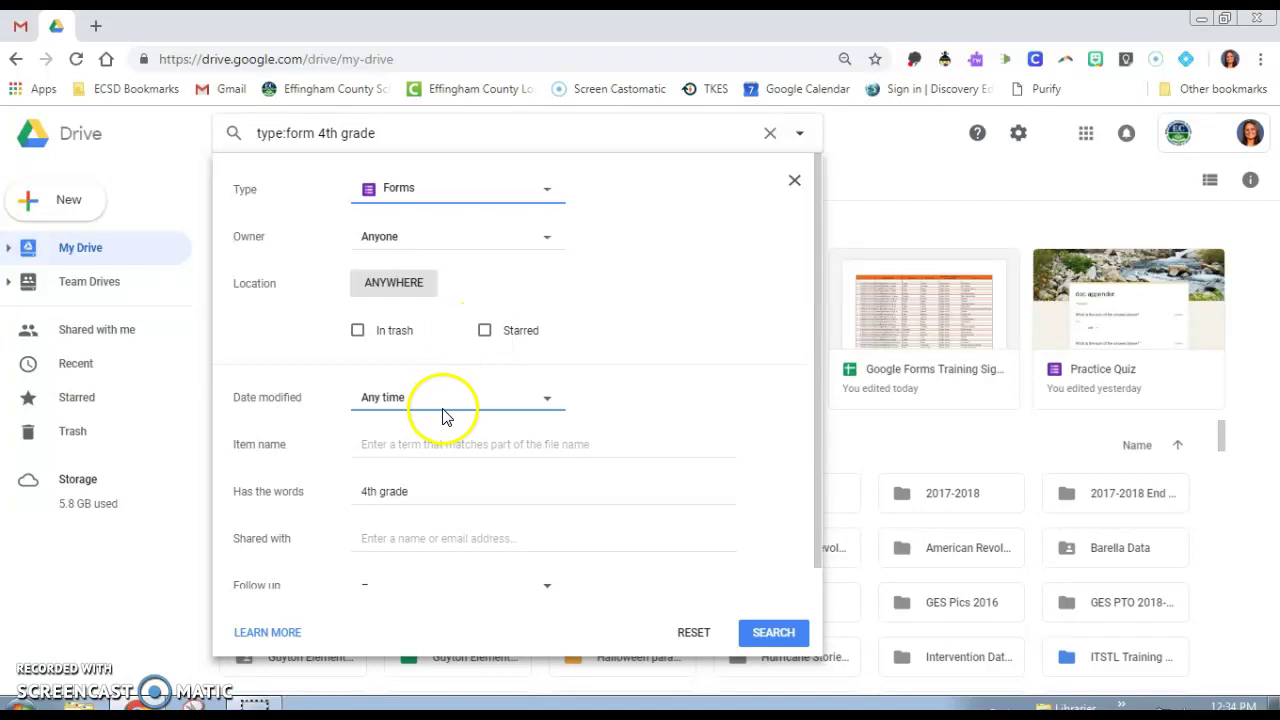
scroll(415, 568, down, 1)
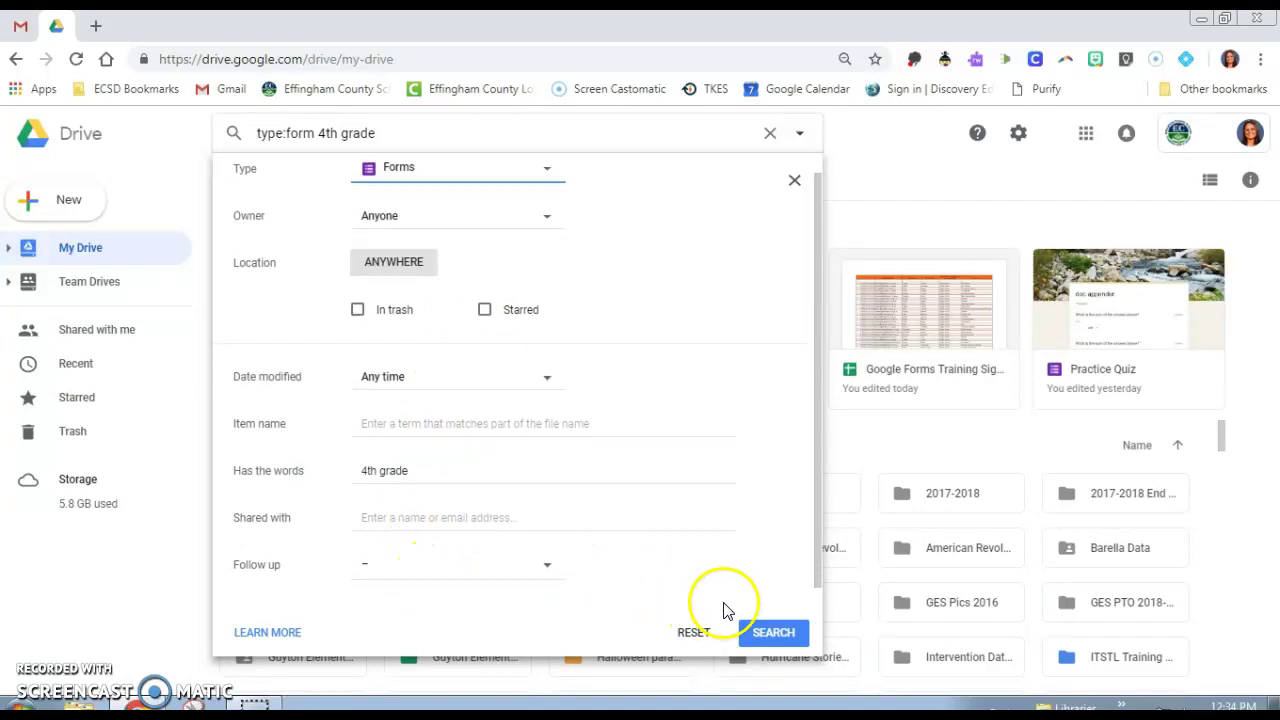
click(771, 632)
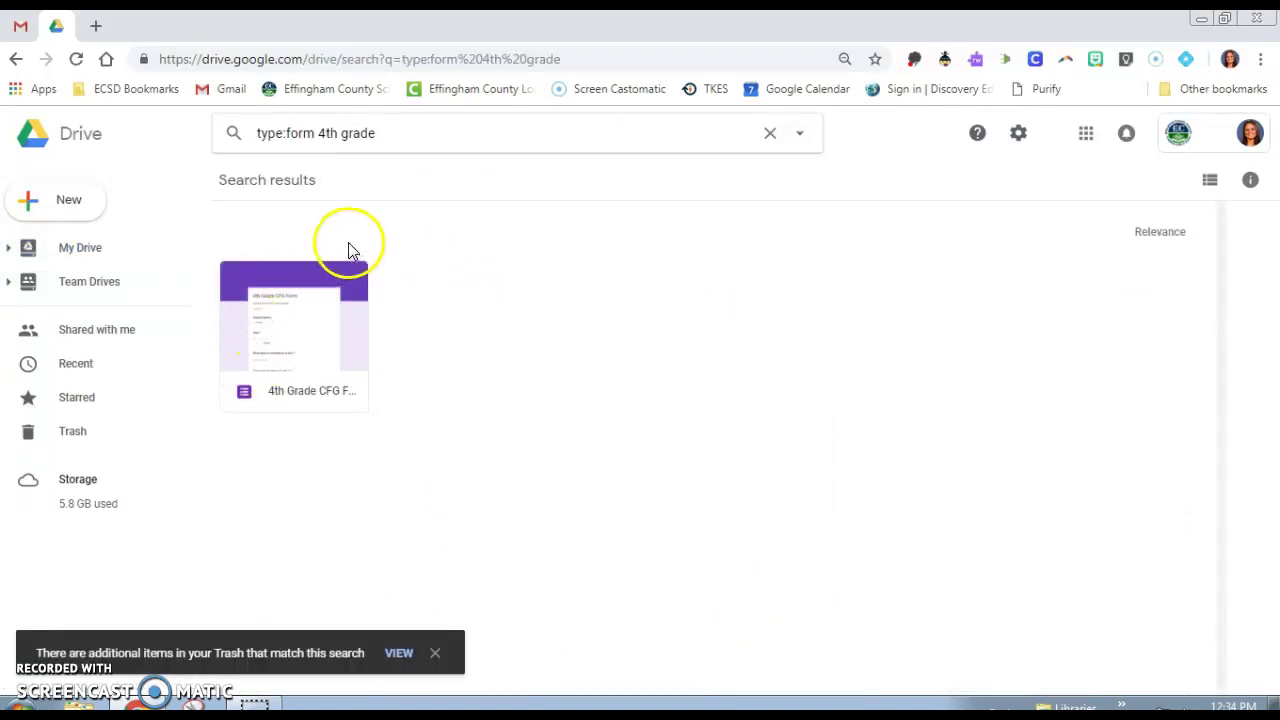
Clear the search, reset the advanced search options and return to a refreshed My Drive view.
click(771, 138)
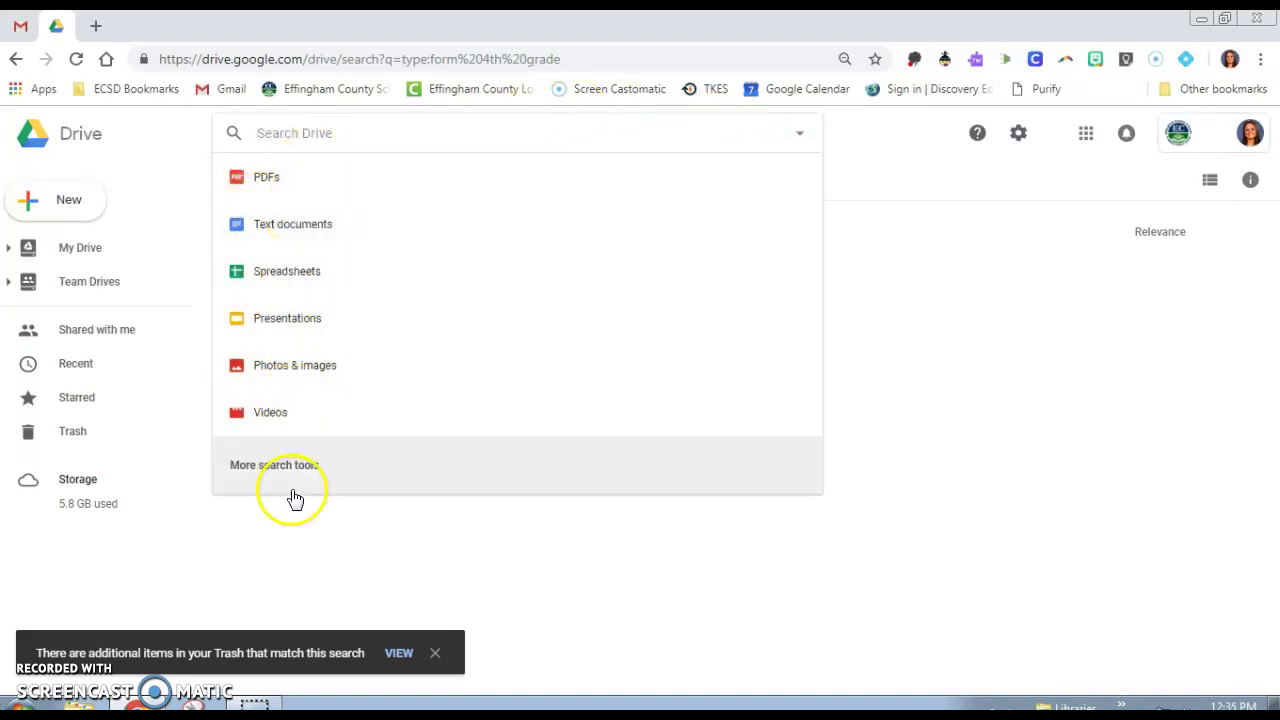
click(319, 468)
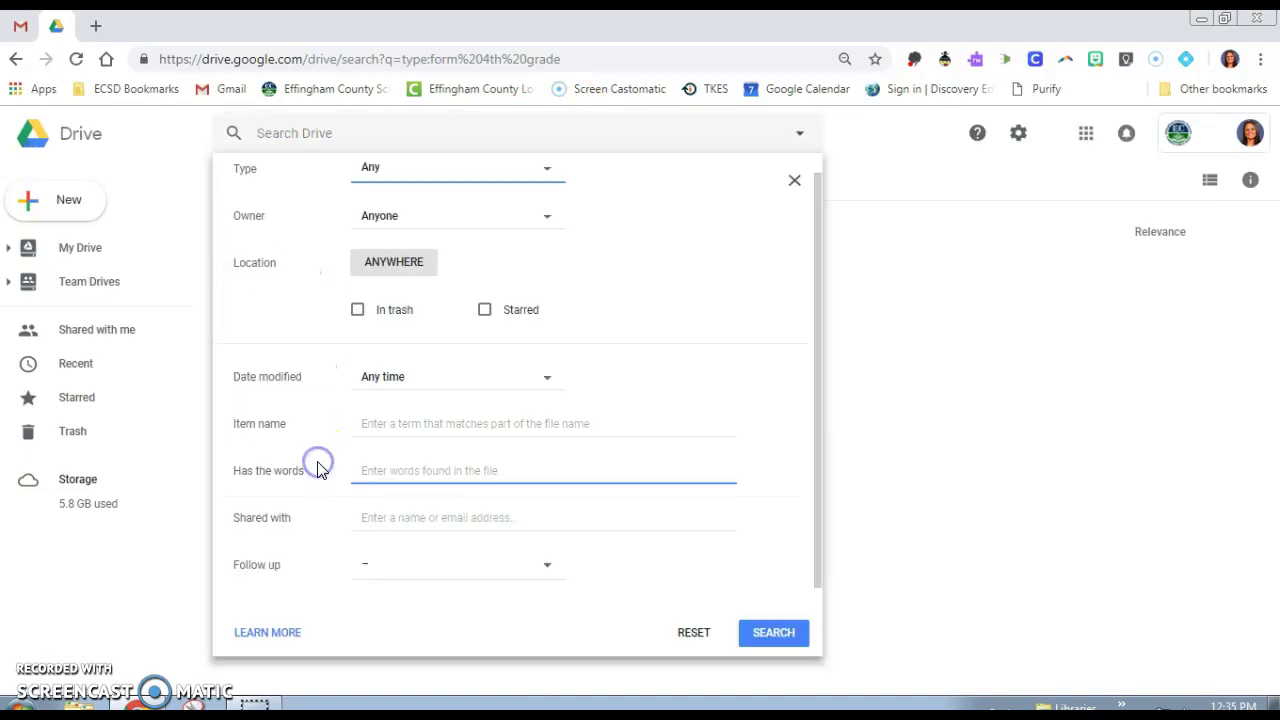
click(805, 138)
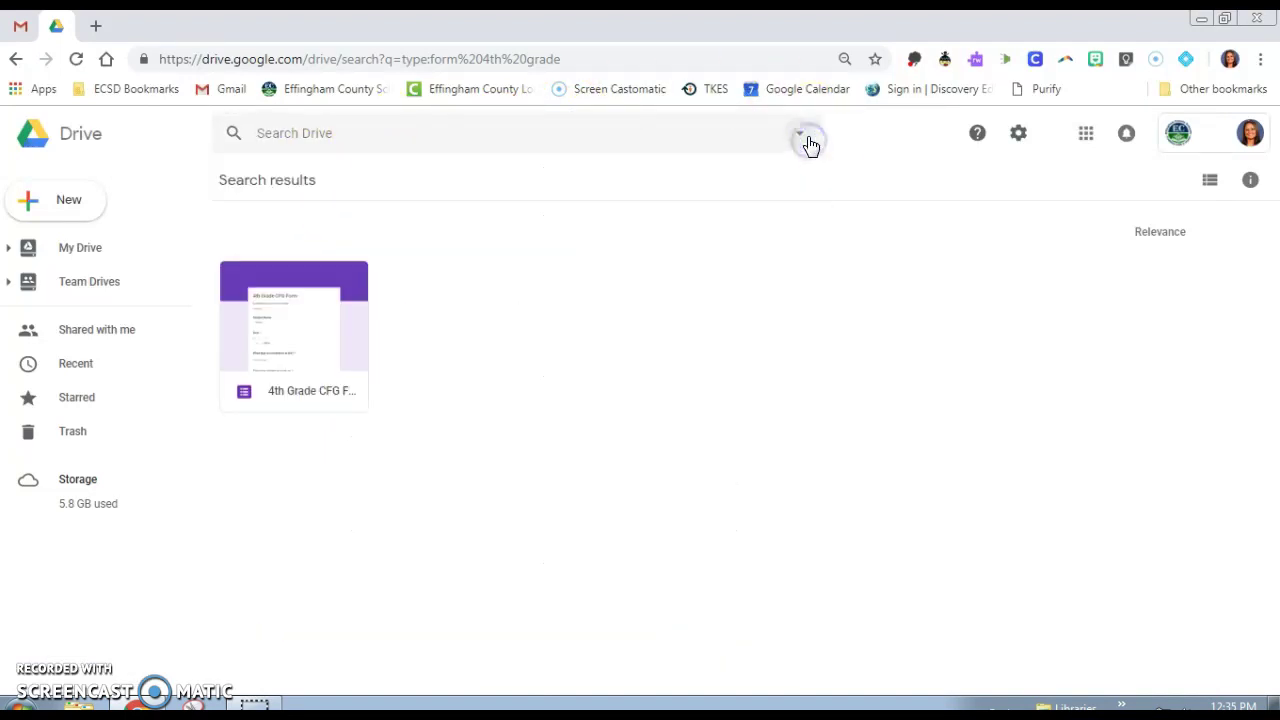
click(808, 138)
click(665, 124)
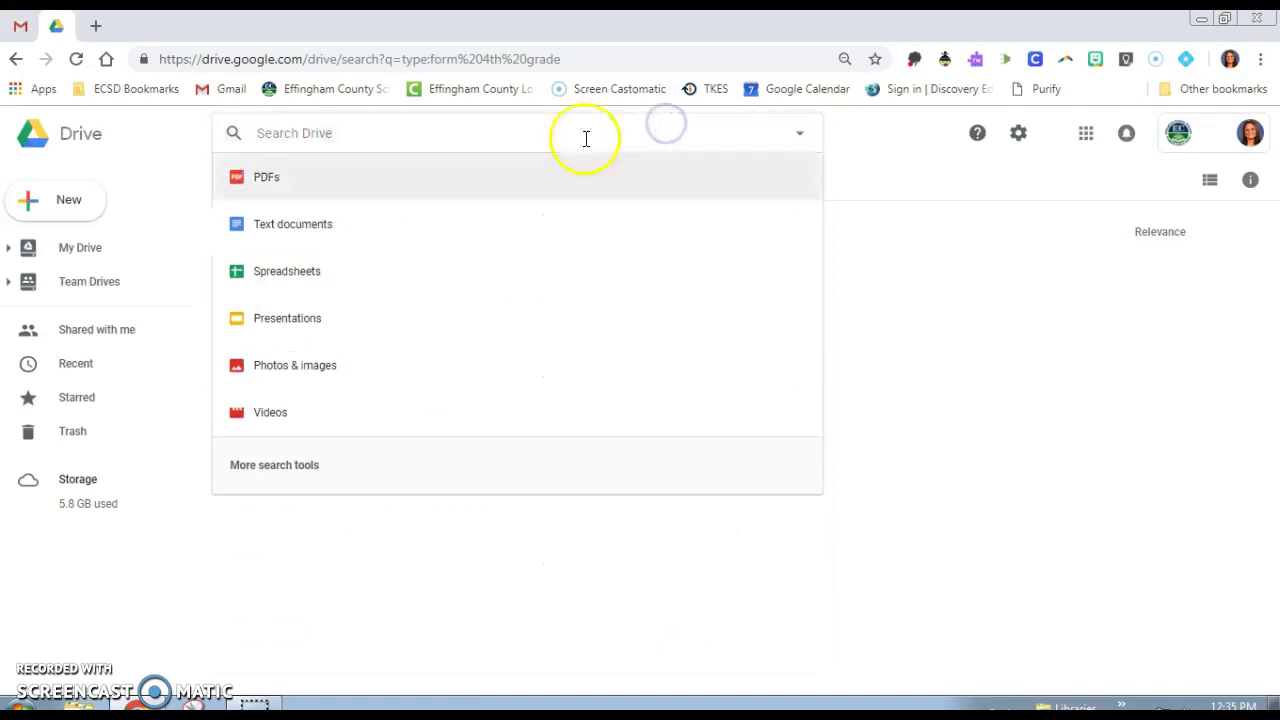
click(303, 466)
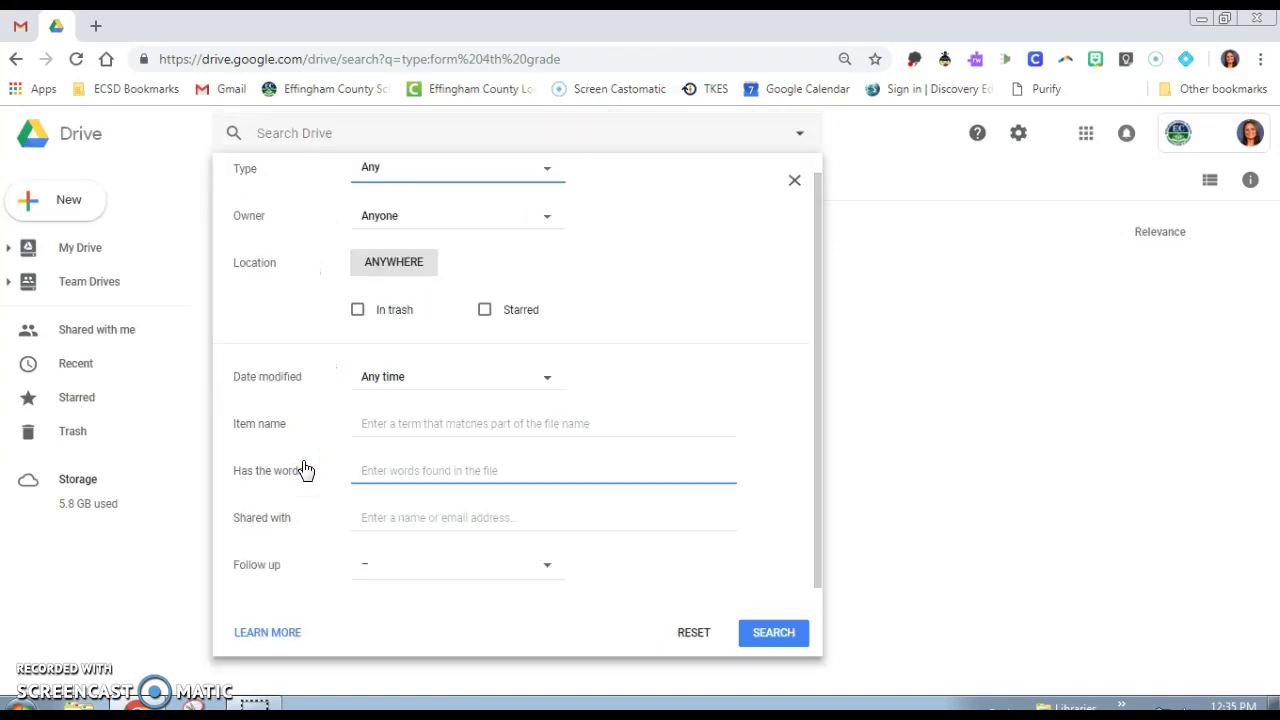
click(697, 634)
click(499, 317)
click(74, 251)
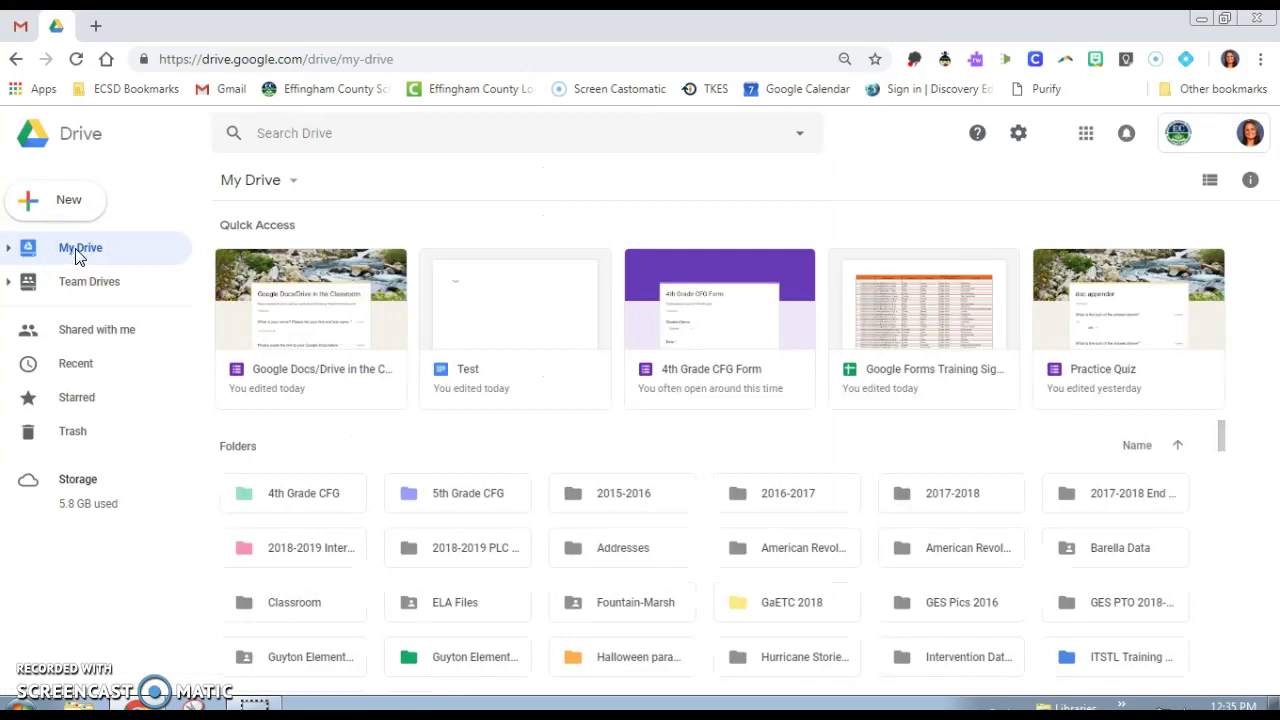
click(48, 136)
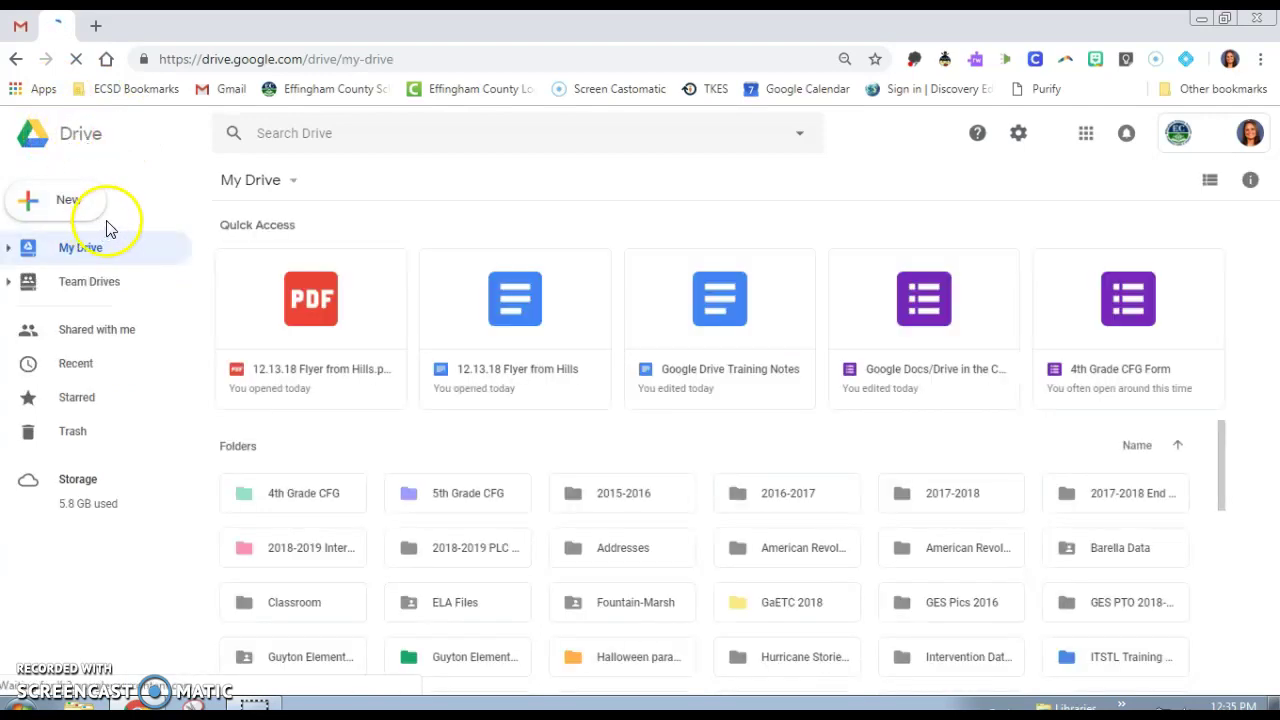
Look through the popular Drive help articles and close the help.
click(976, 136)
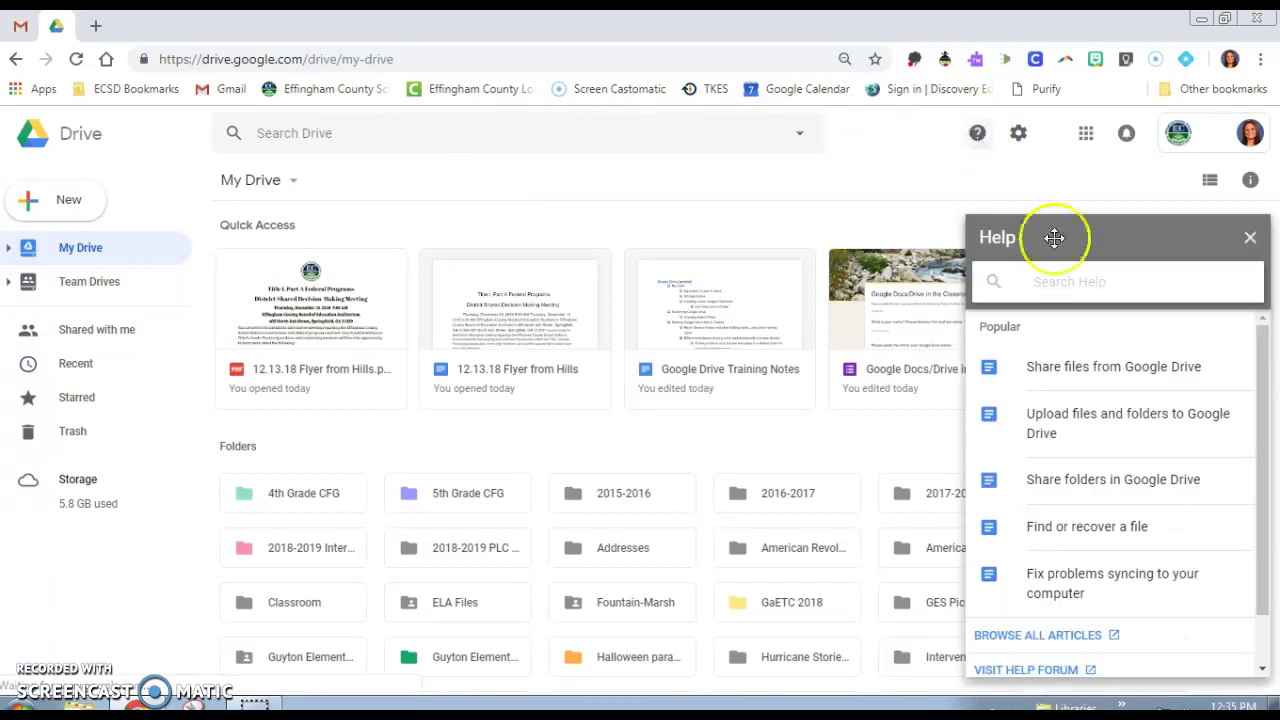
scroll(1150, 550, down, 2)
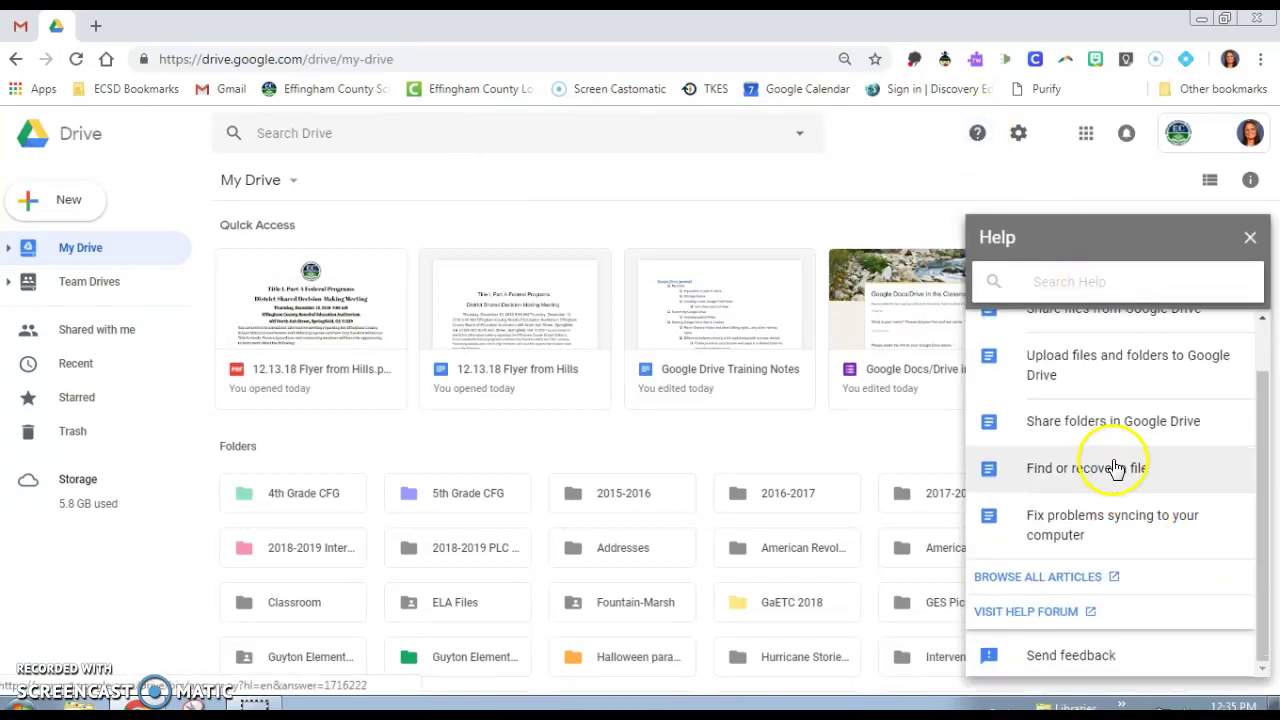
scroll(1115, 466, up, 2)
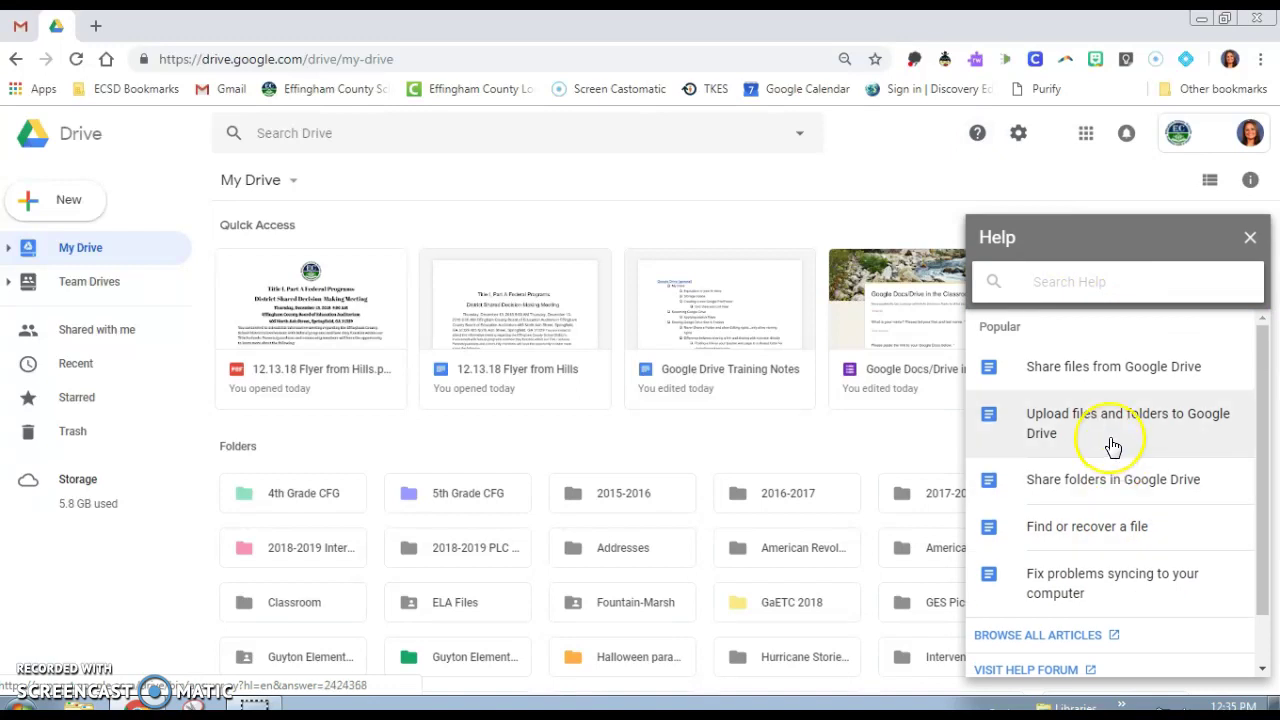
click(1255, 239)
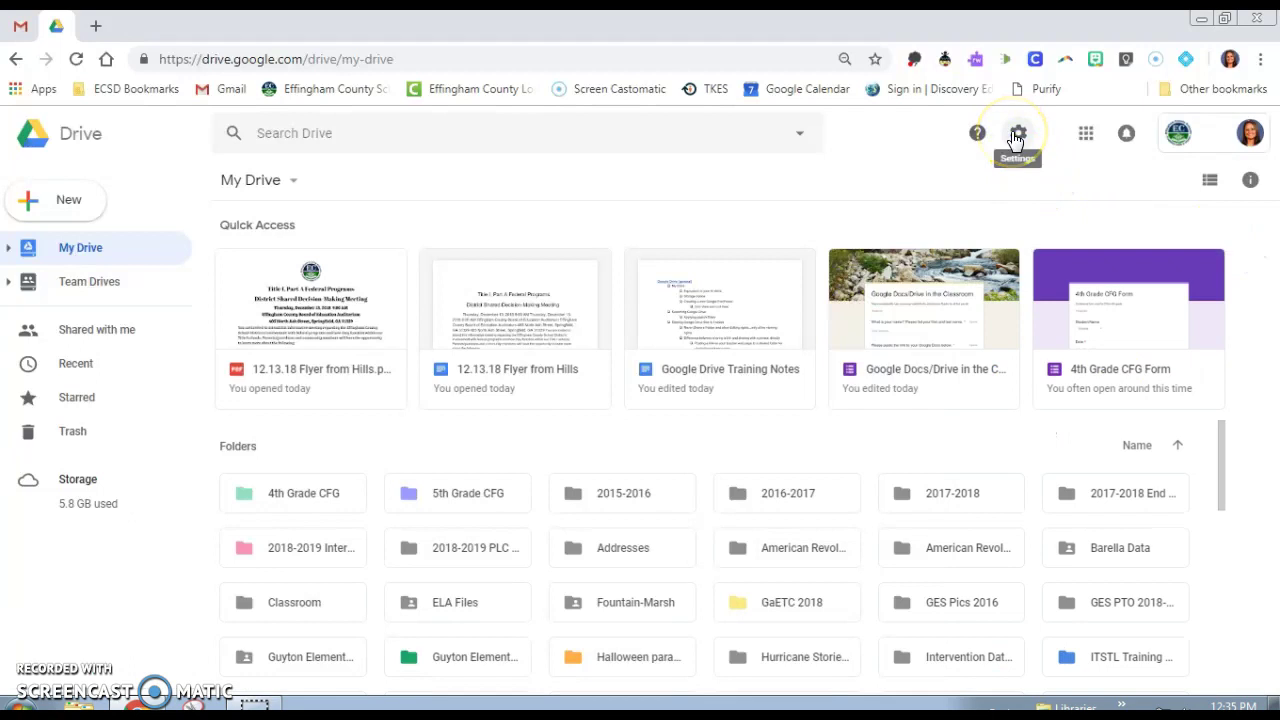
Open the Drive settings and review the general options, such as upload conversion, offline sync, density and suggestions.
click(1016, 138)
click(1030, 180)
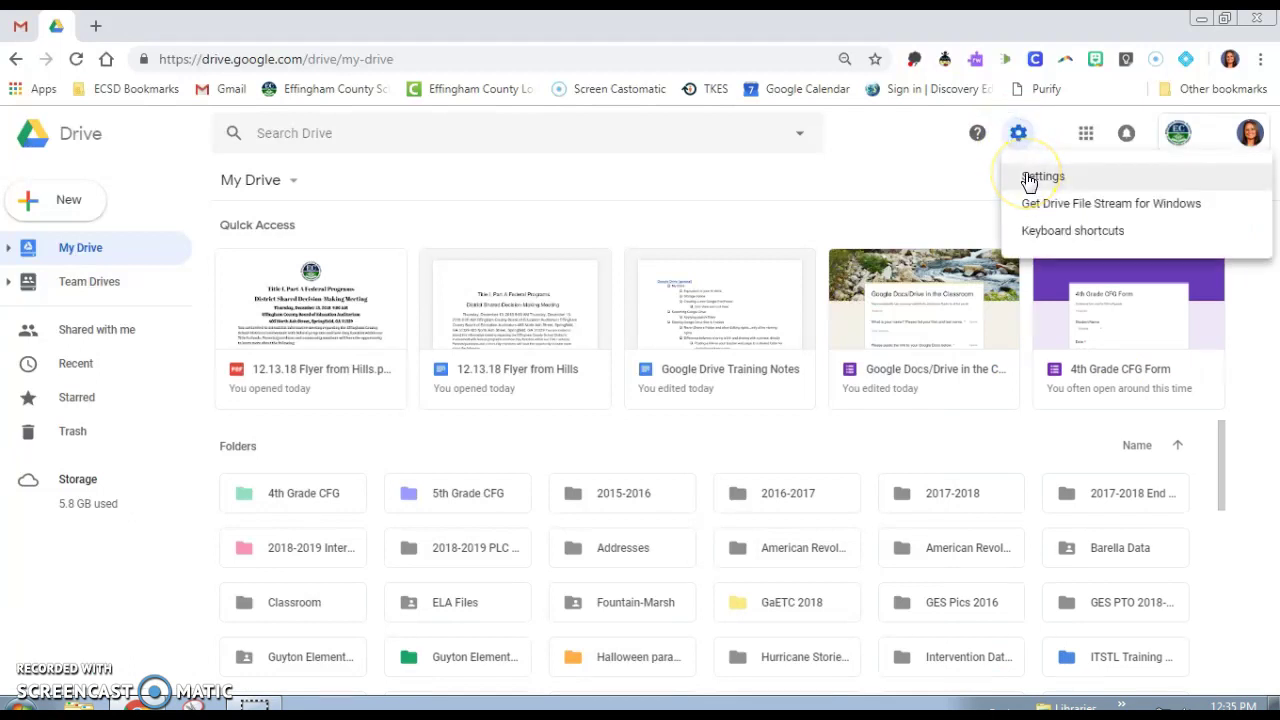
click(1030, 177)
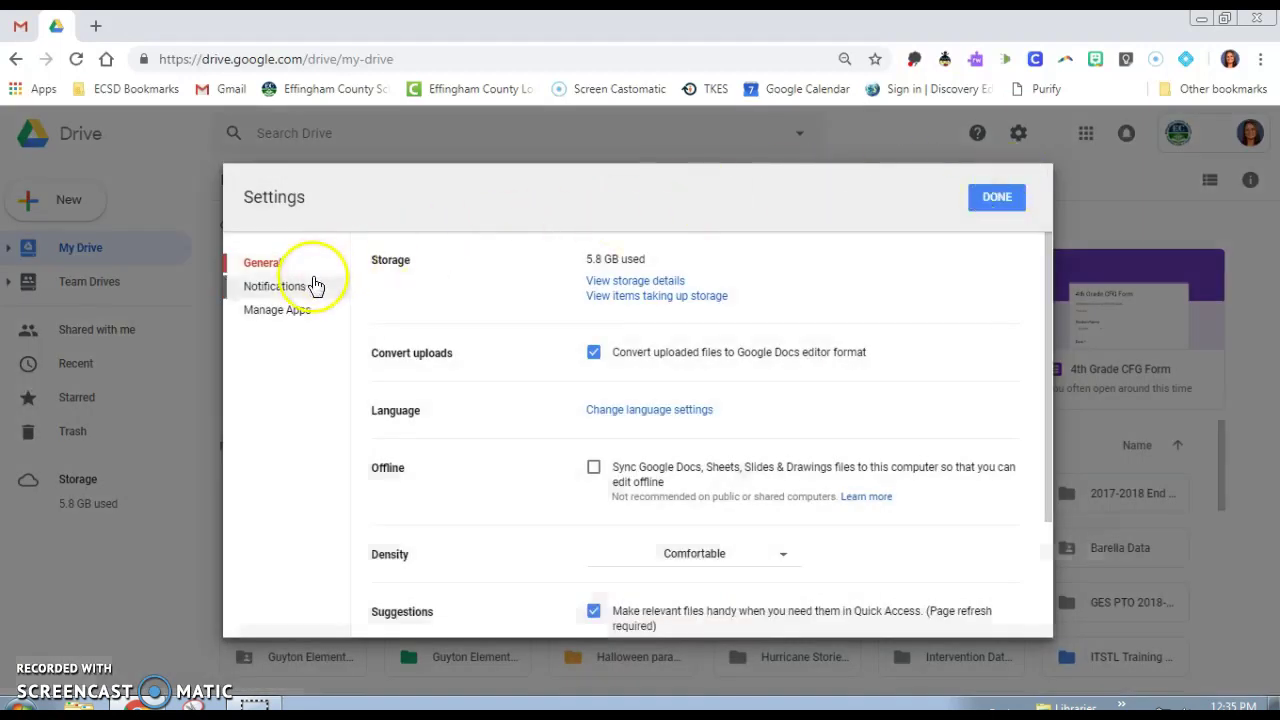
scroll(593, 340, down, 1)
scroll(595, 345, down, 1)
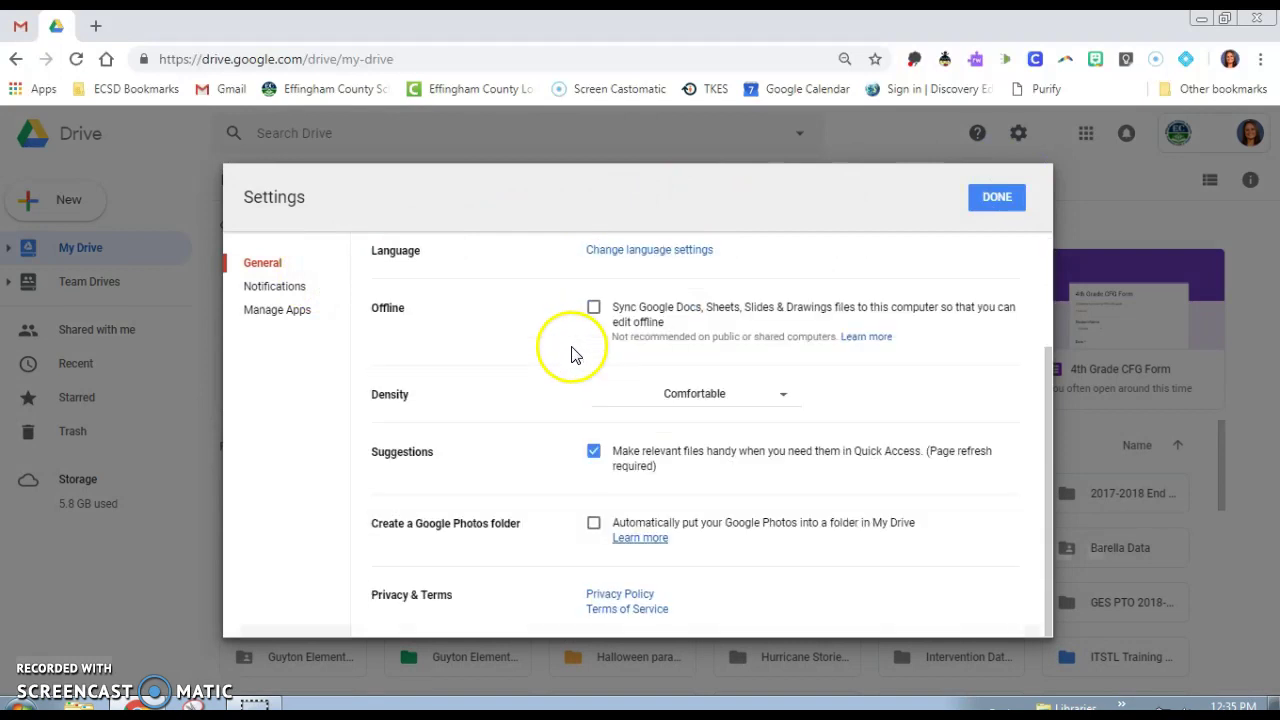
scroll(636, 566, up, 1)
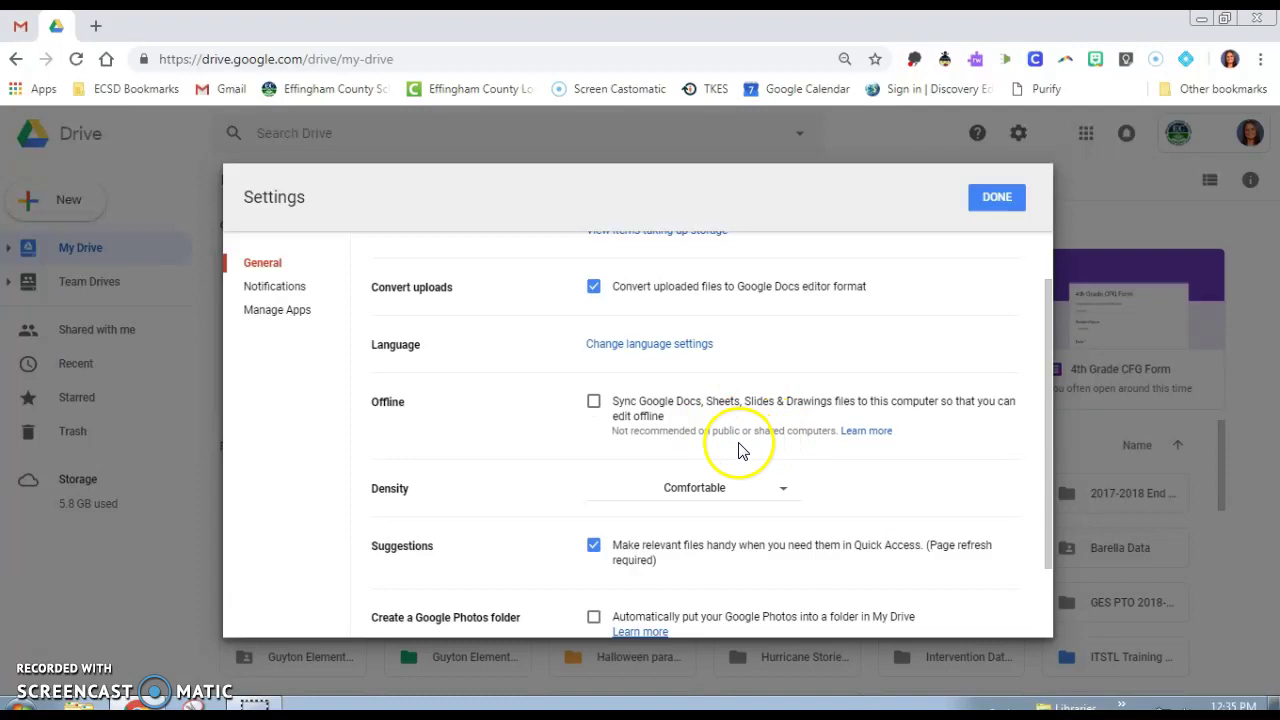
Review the notification settings and the list of apps connected to Drive, and close the settings.
click(272, 287)
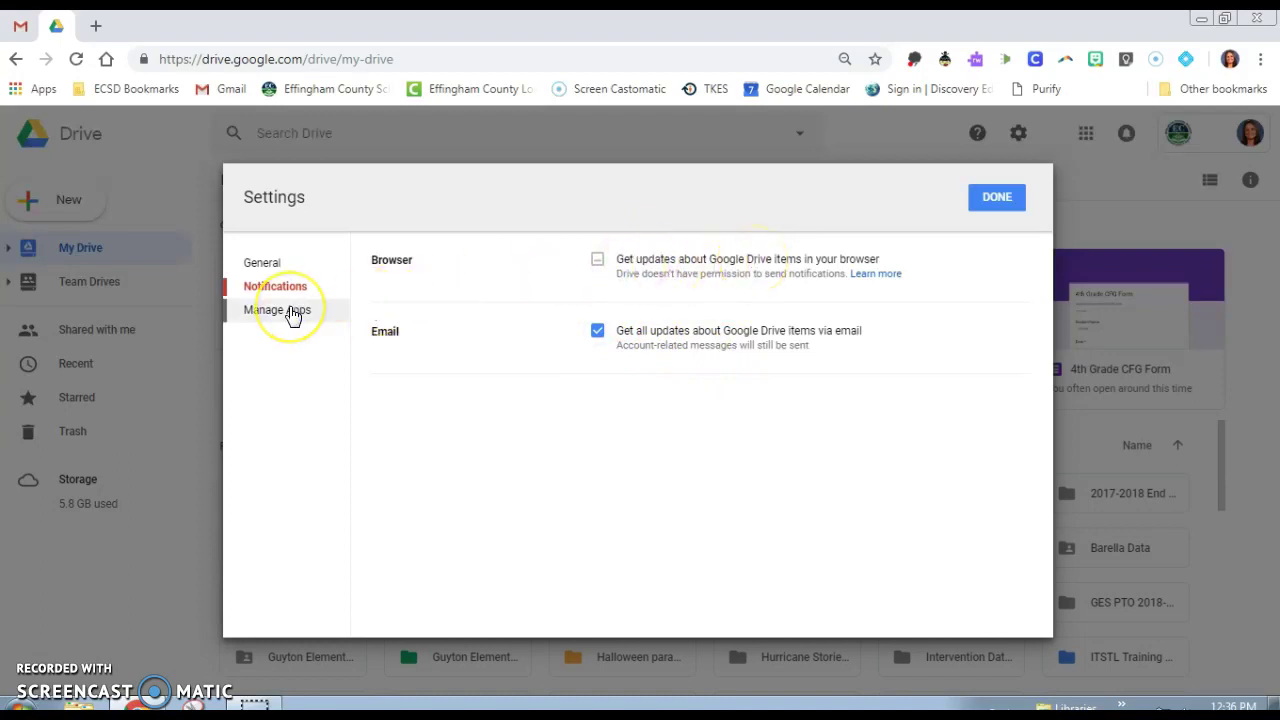
click(291, 312)
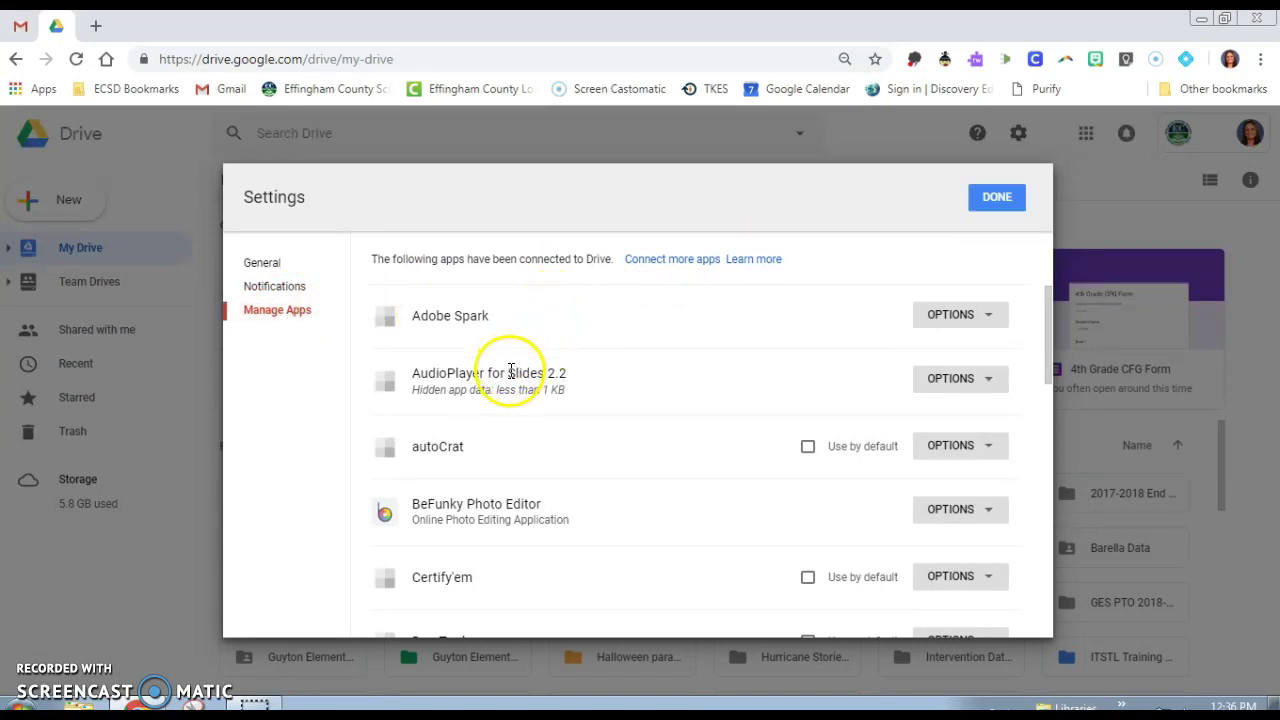
scroll(512, 380, down, 3)
scroll(516, 381, down, 4)
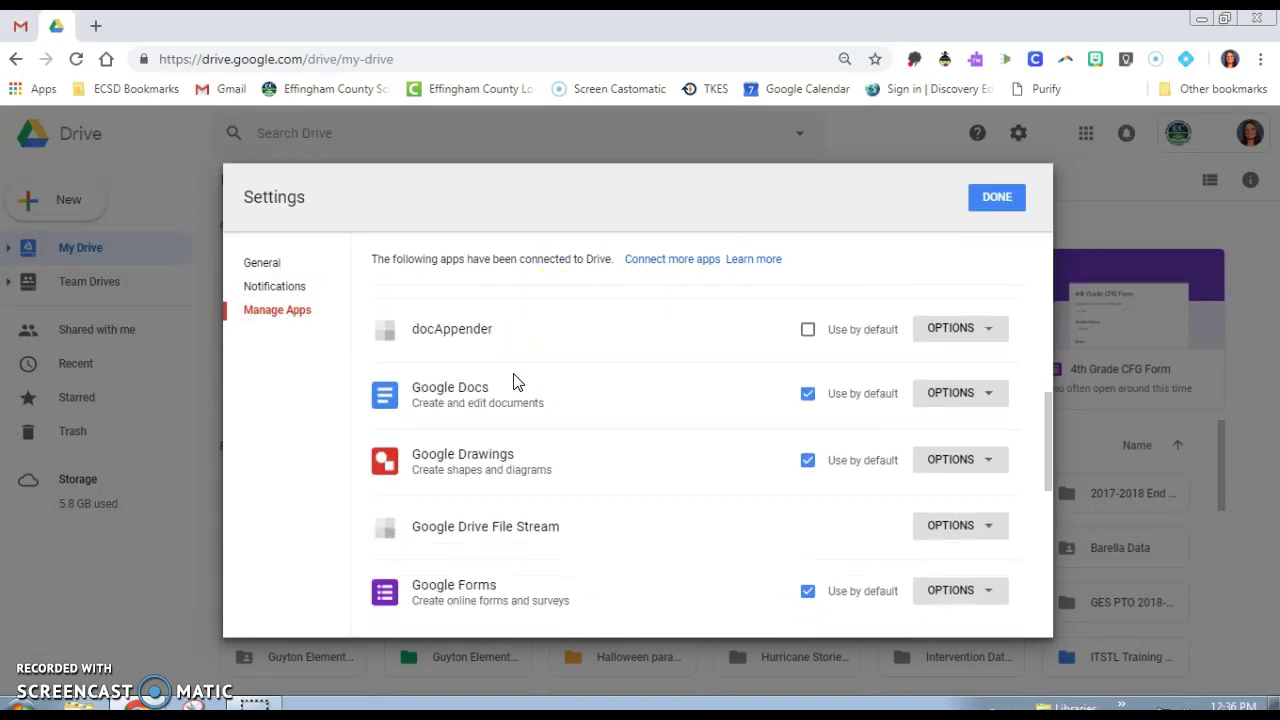
scroll(600, 349, down, 1)
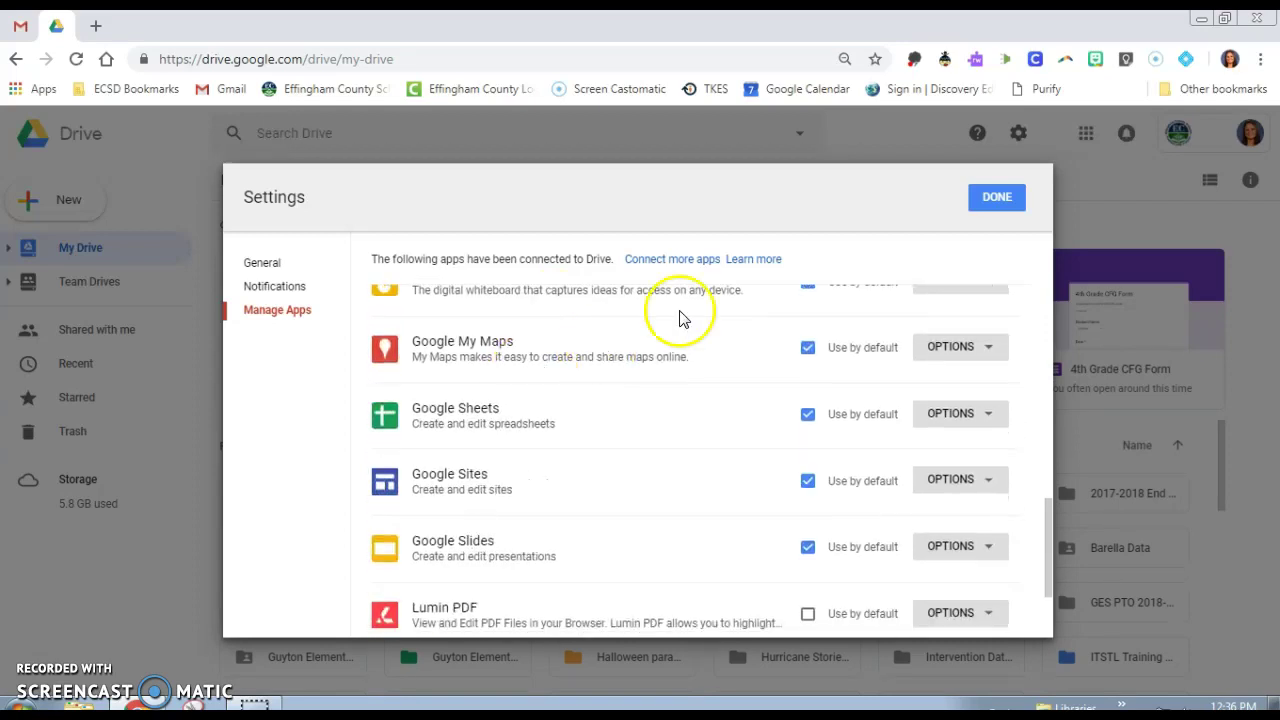
scroll(785, 411, up, 5)
scroll(785, 411, up, 3)
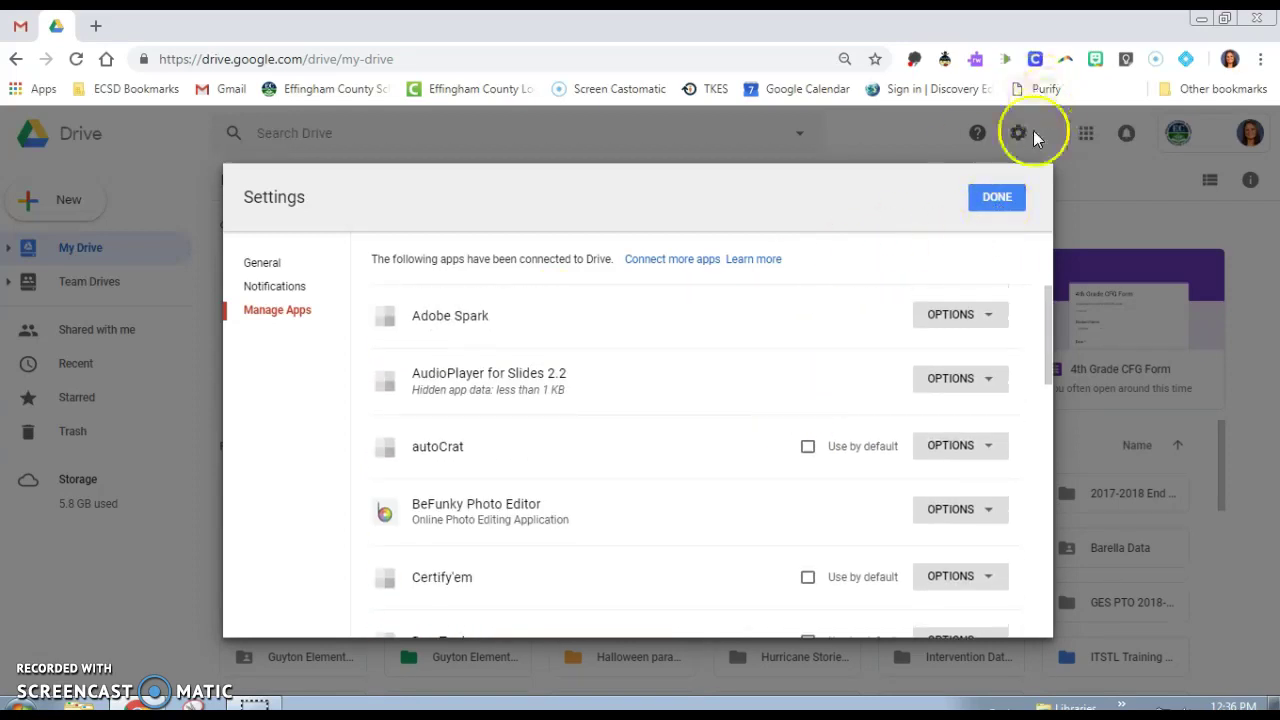
click(988, 198)
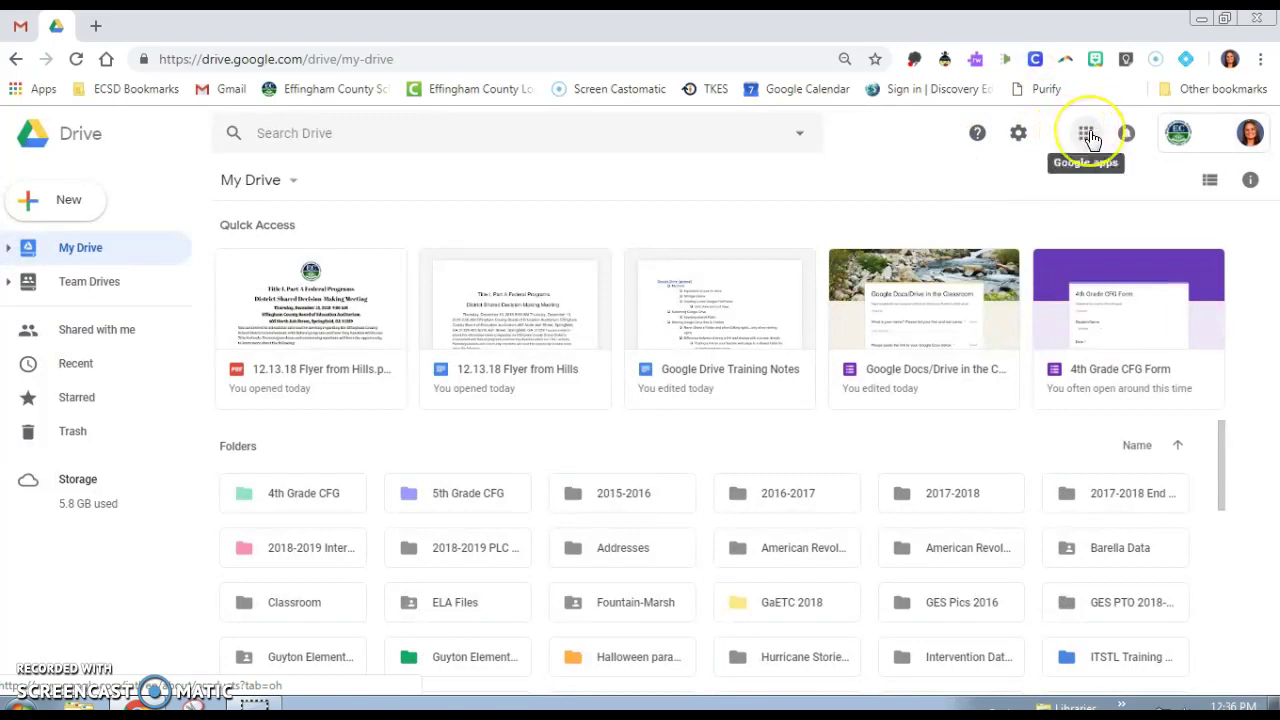
Look through the Google apps launcher, including the additional apps and the G Suite Marketplace section, and close it.
click(1088, 136)
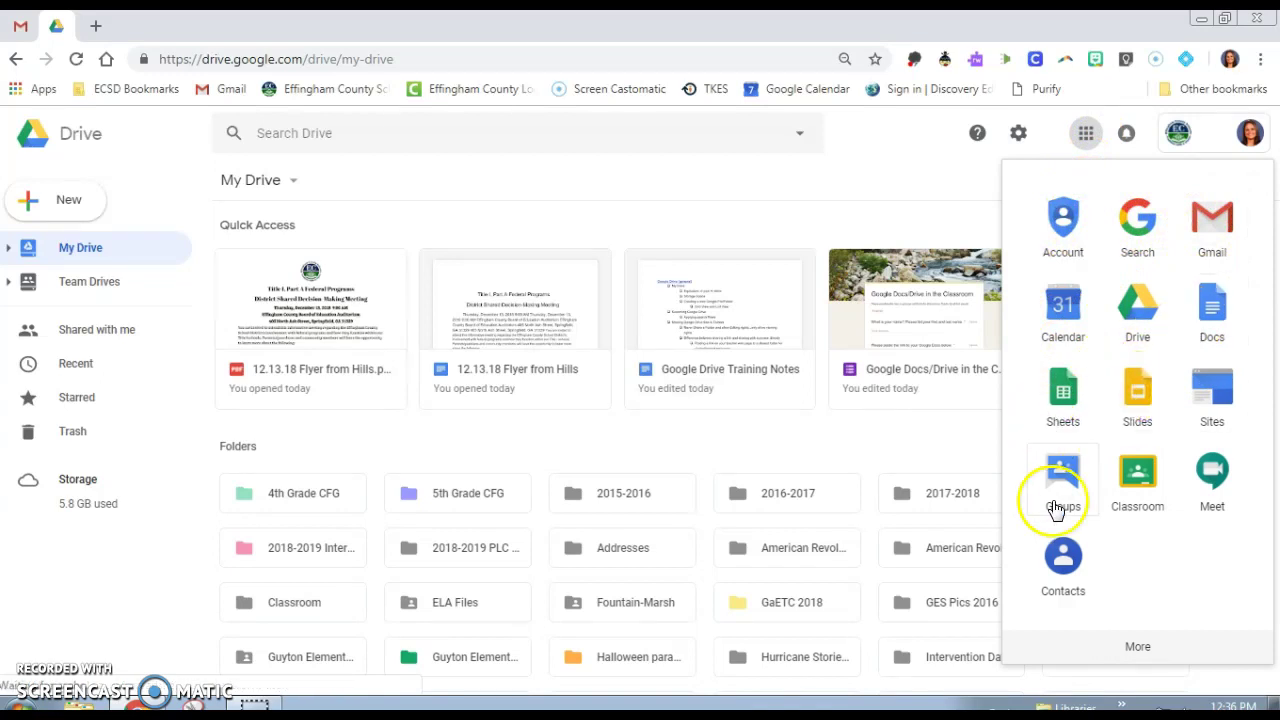
click(1103, 637)
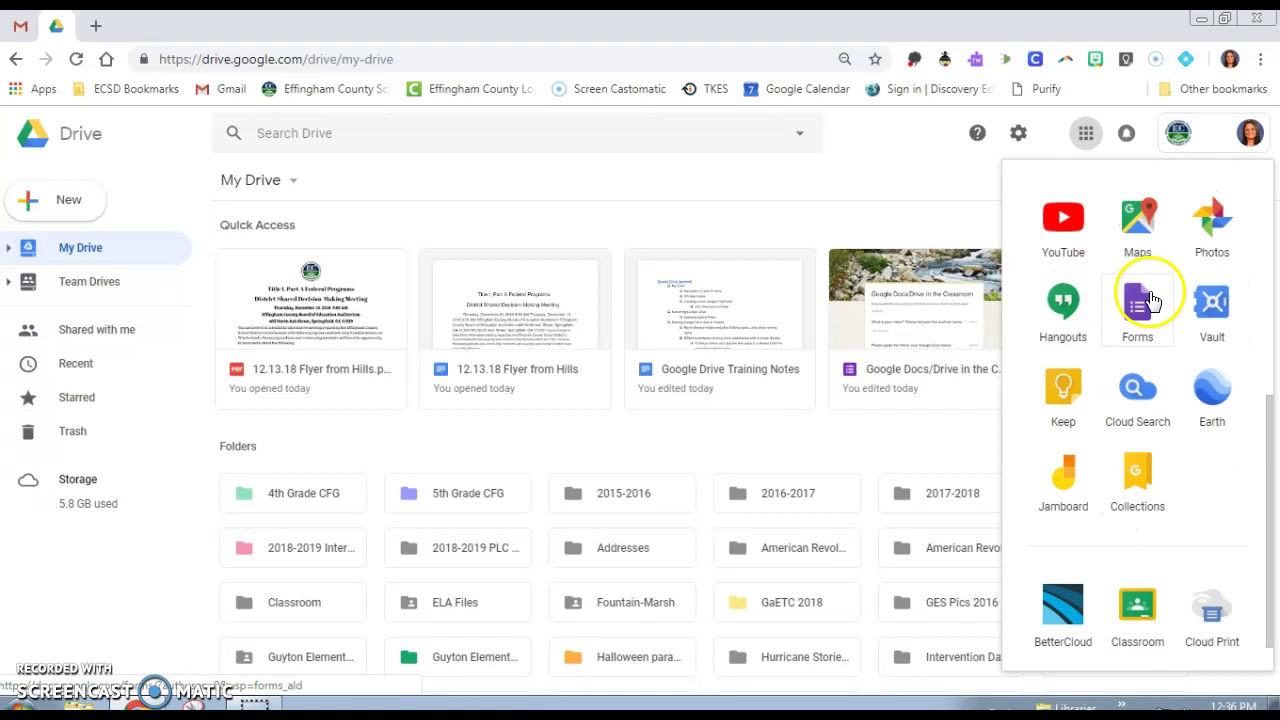
scroll(1200, 580, down, 1)
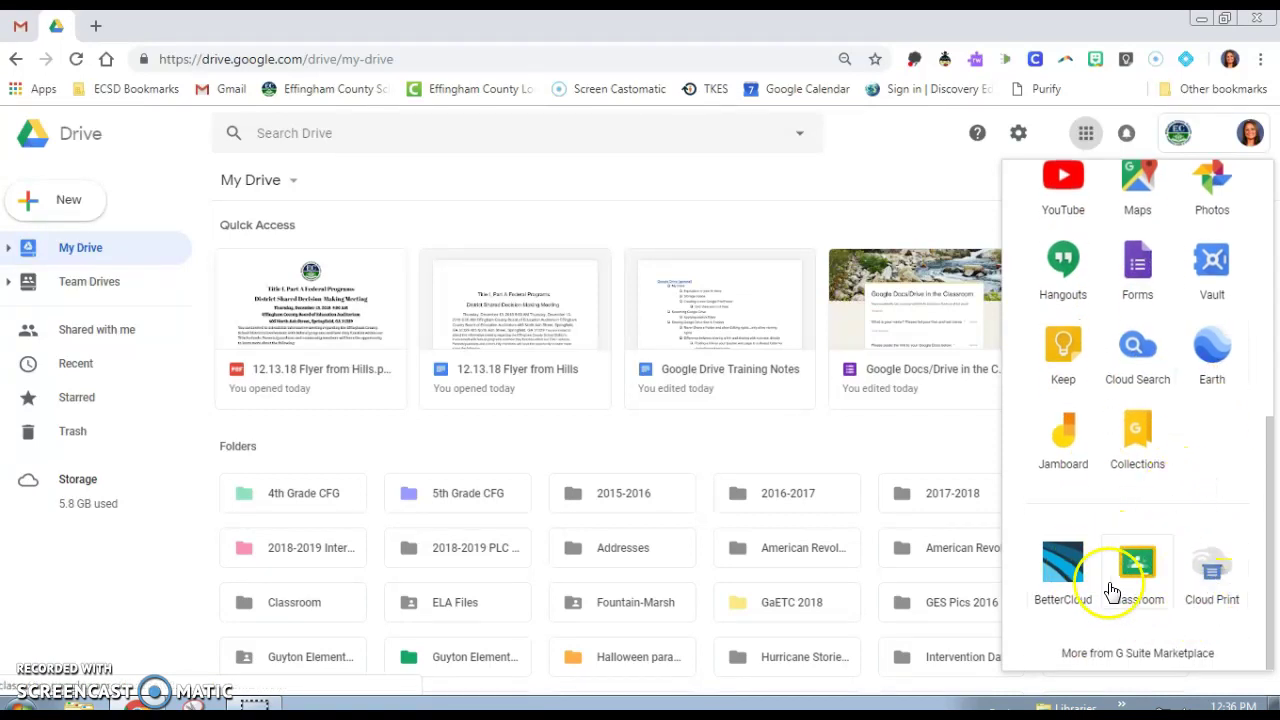
click(1086, 136)
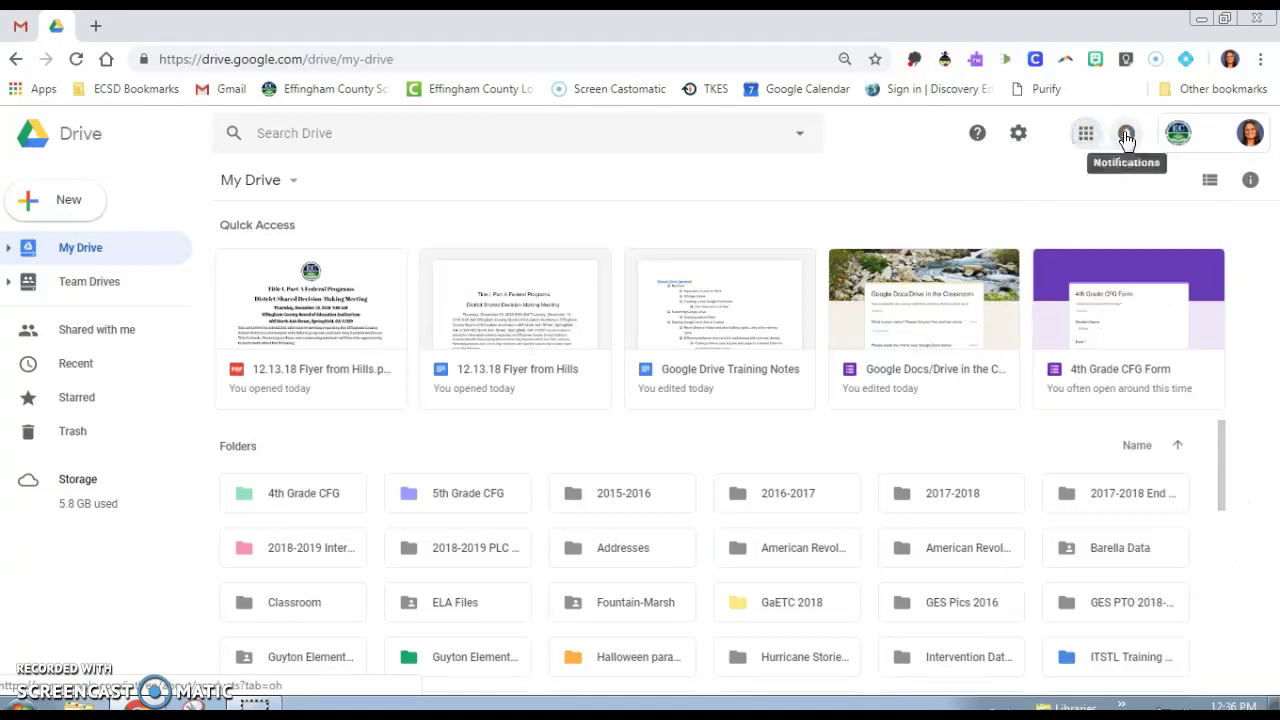
Check the Google notifications and the account options for adding an account or signing out, and close both.
click(1126, 136)
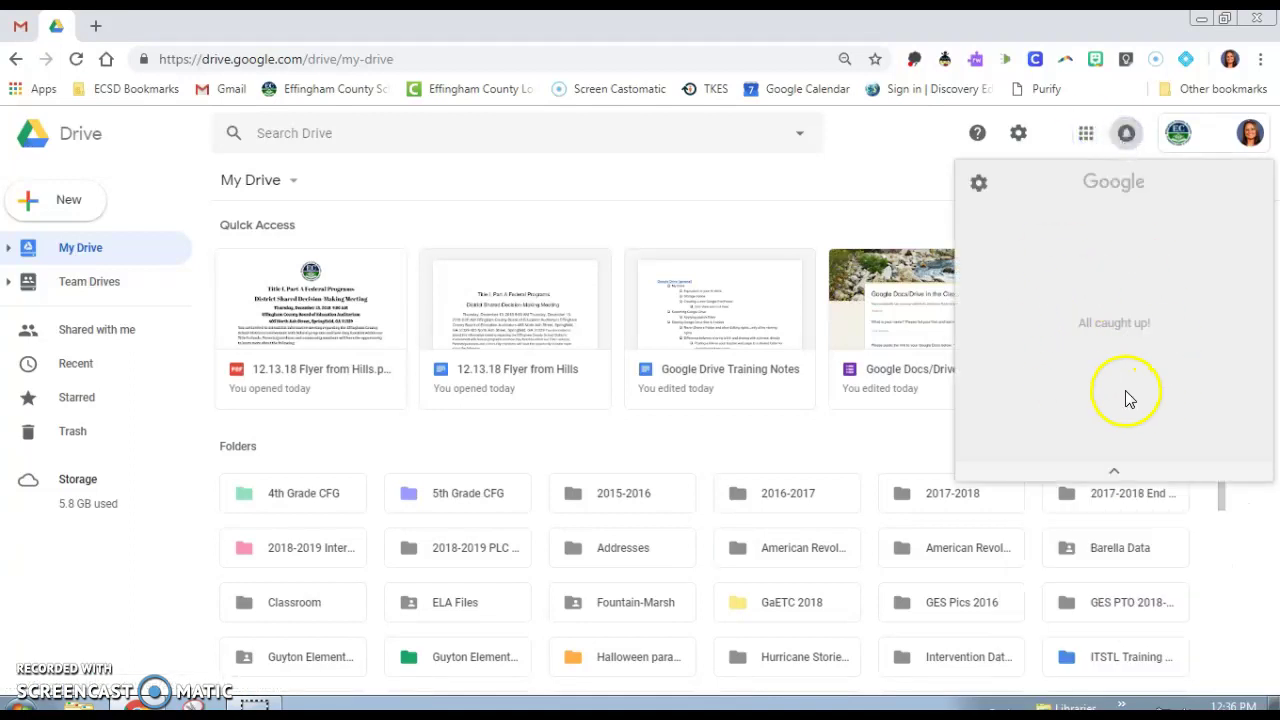
click(1125, 137)
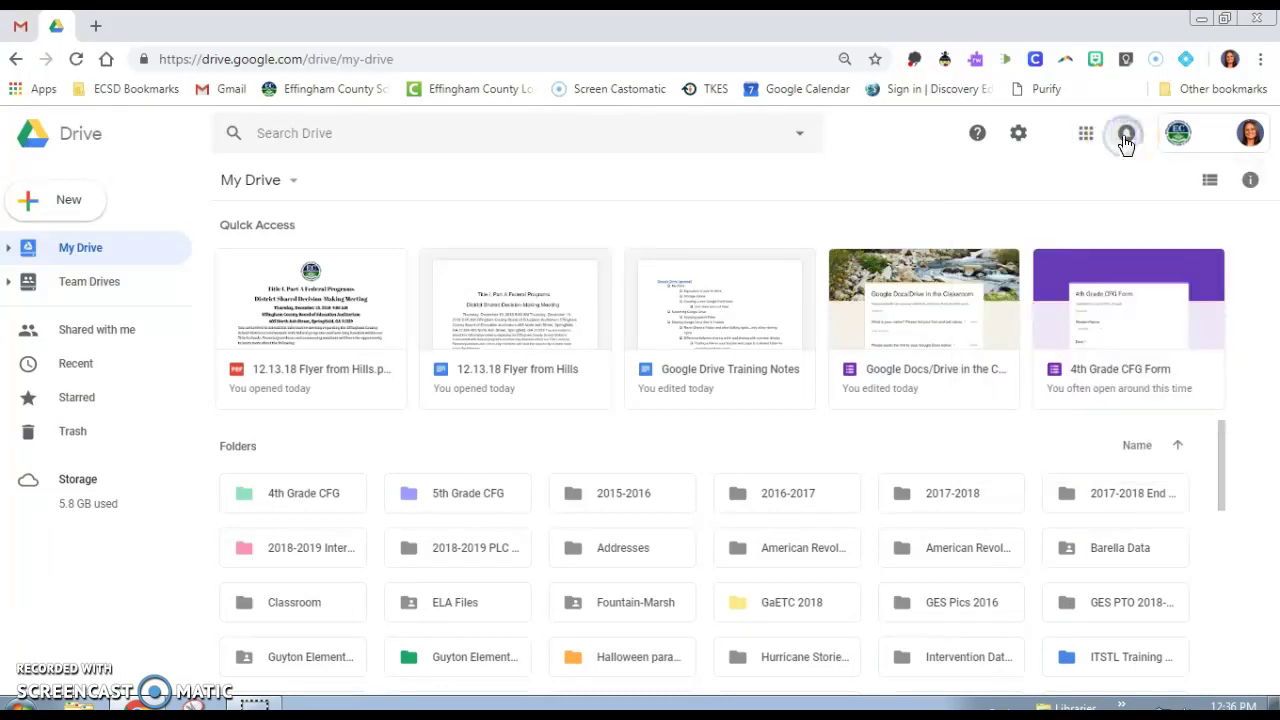
click(1240, 140)
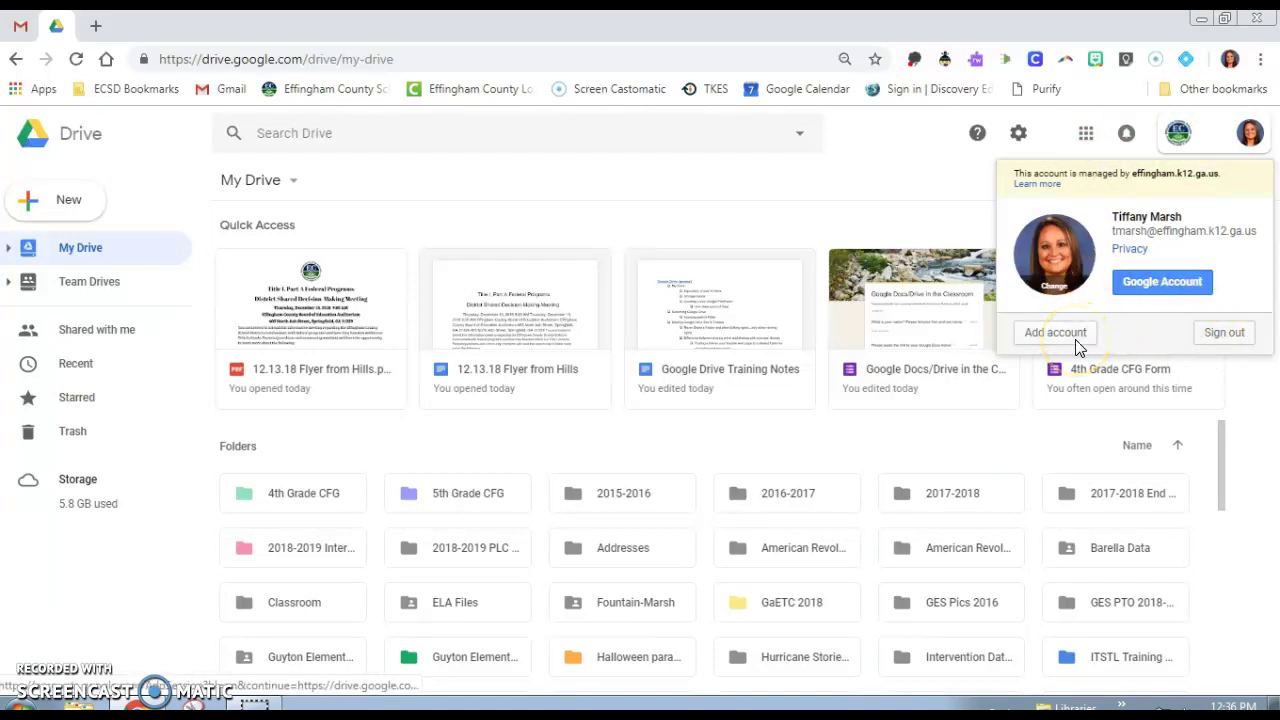
click(1185, 137)
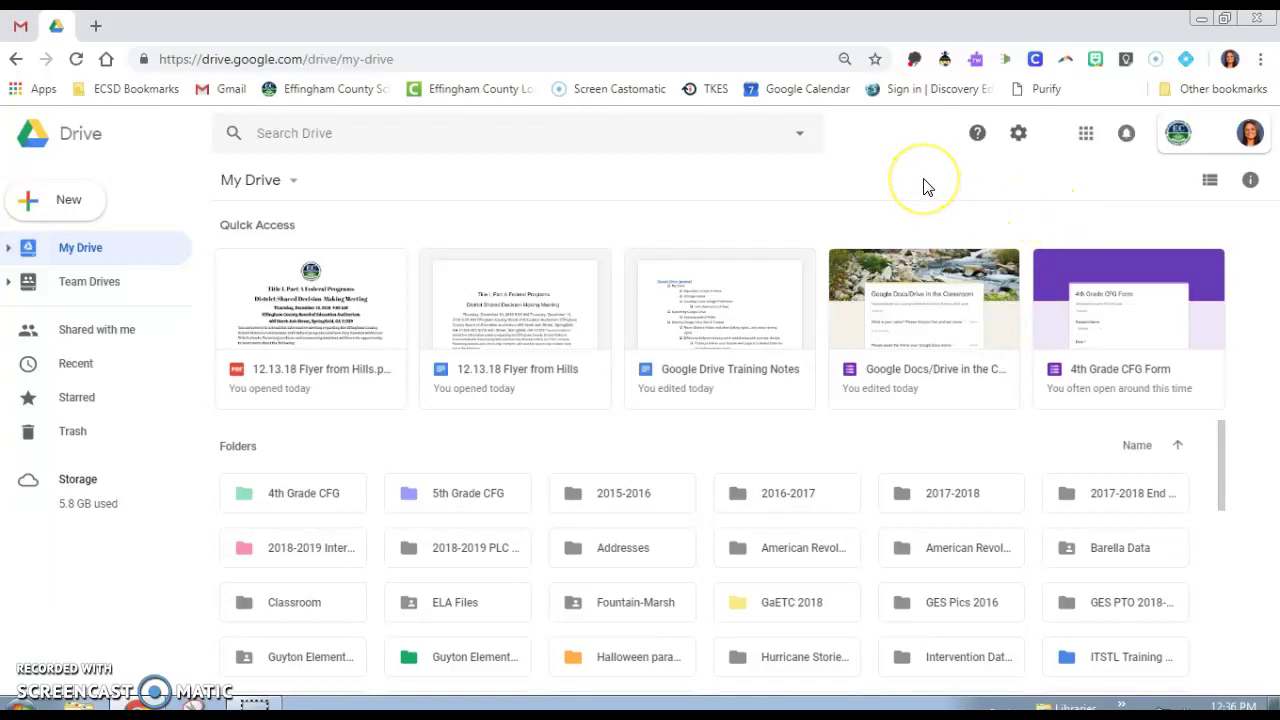
Display My Drive as a list, browse its folders and files, and return to the grid layout.
click(1212, 182)
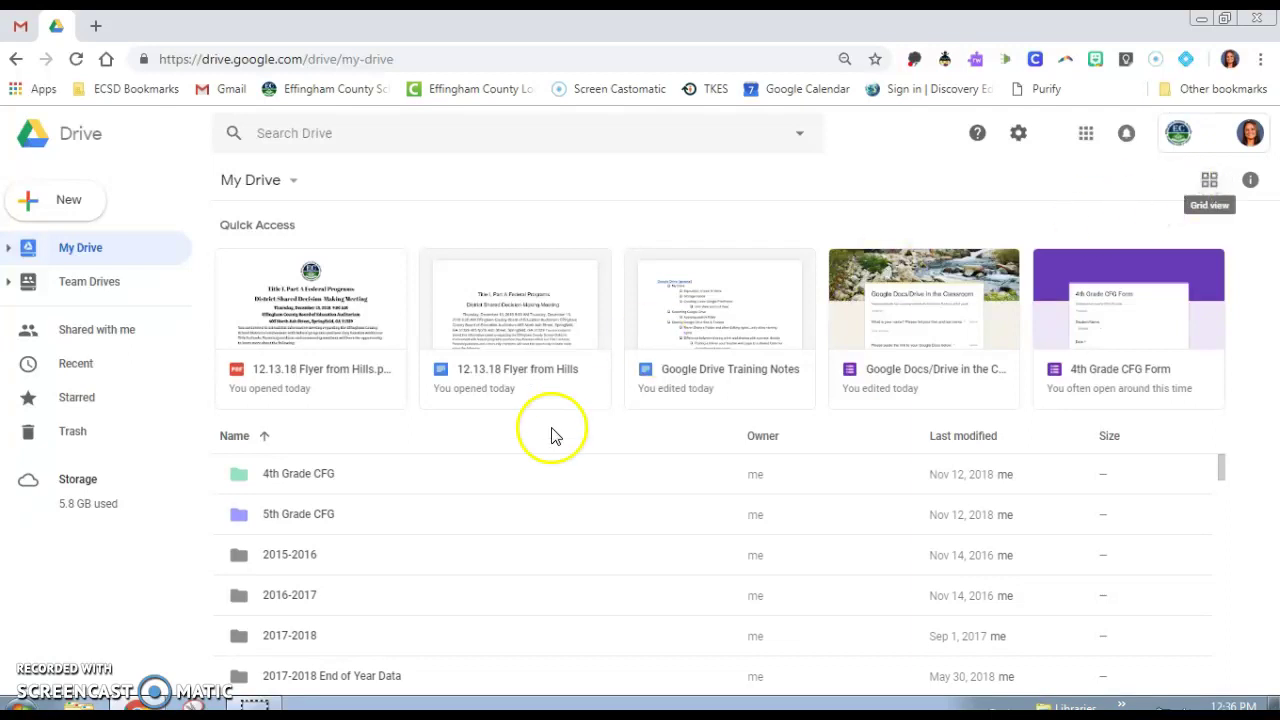
scroll(290, 597, down, 8)
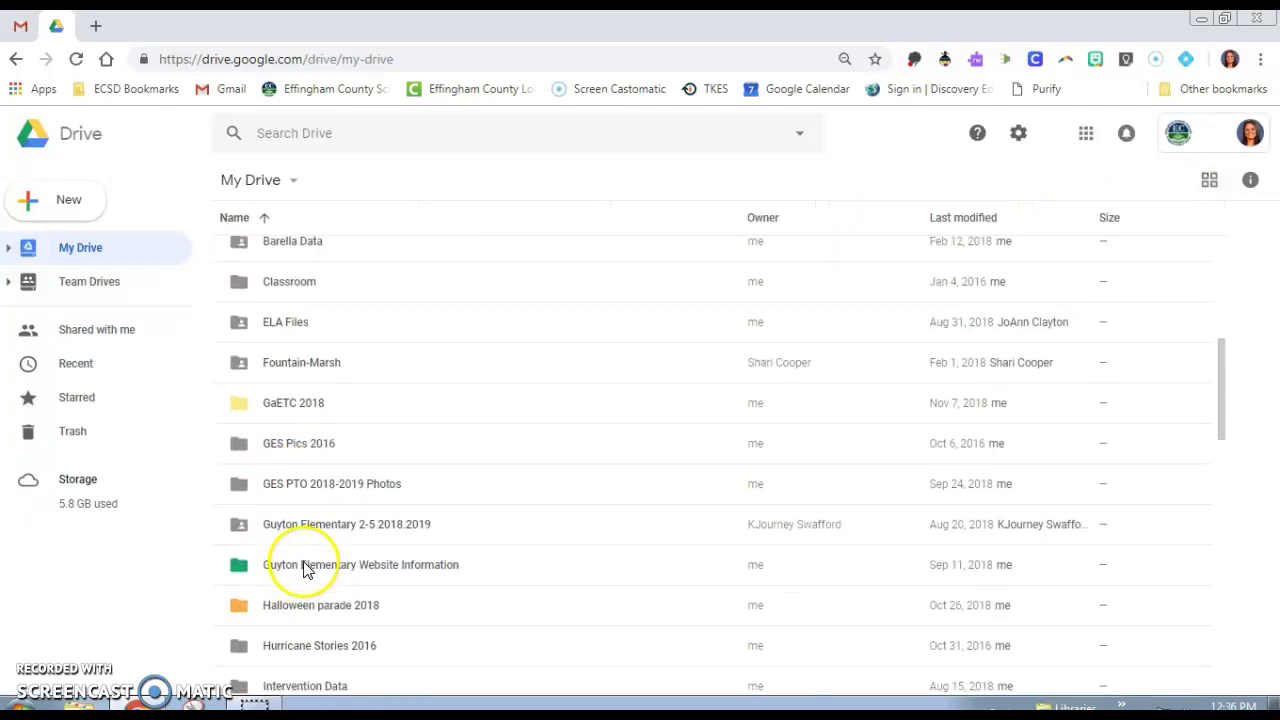
scroll(366, 586, down, 5)
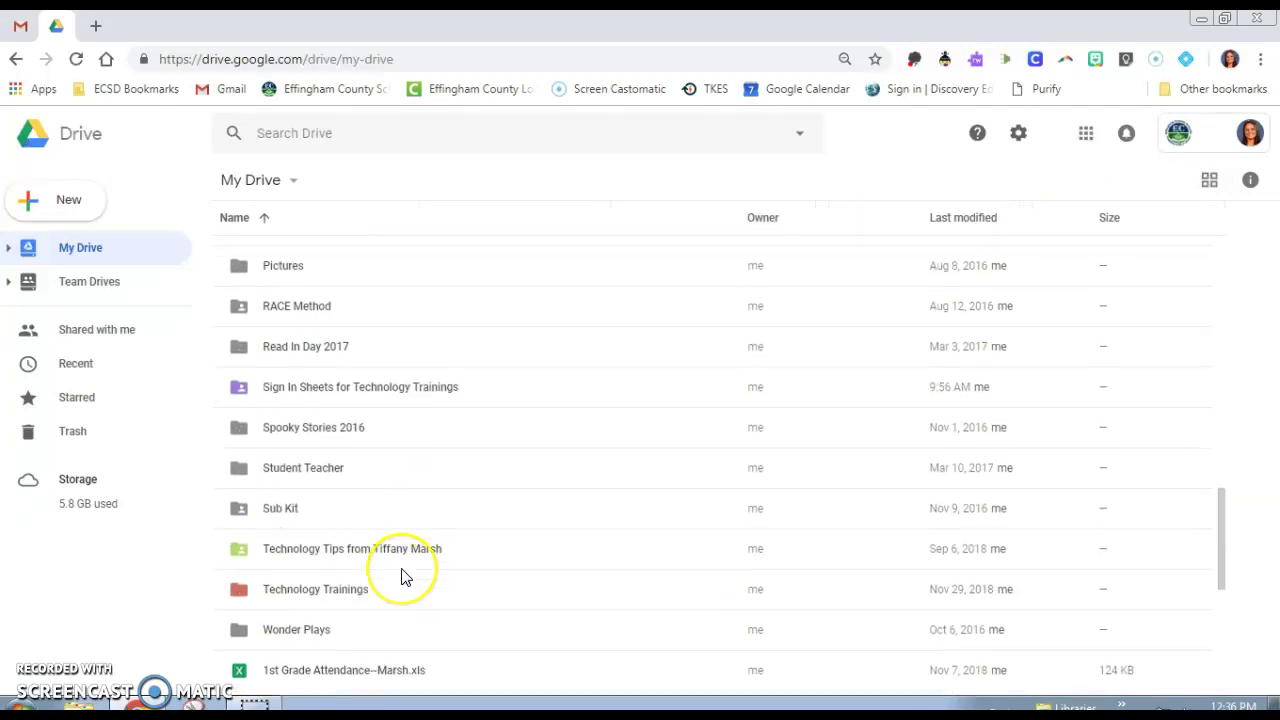
scroll(402, 577, up, 13)
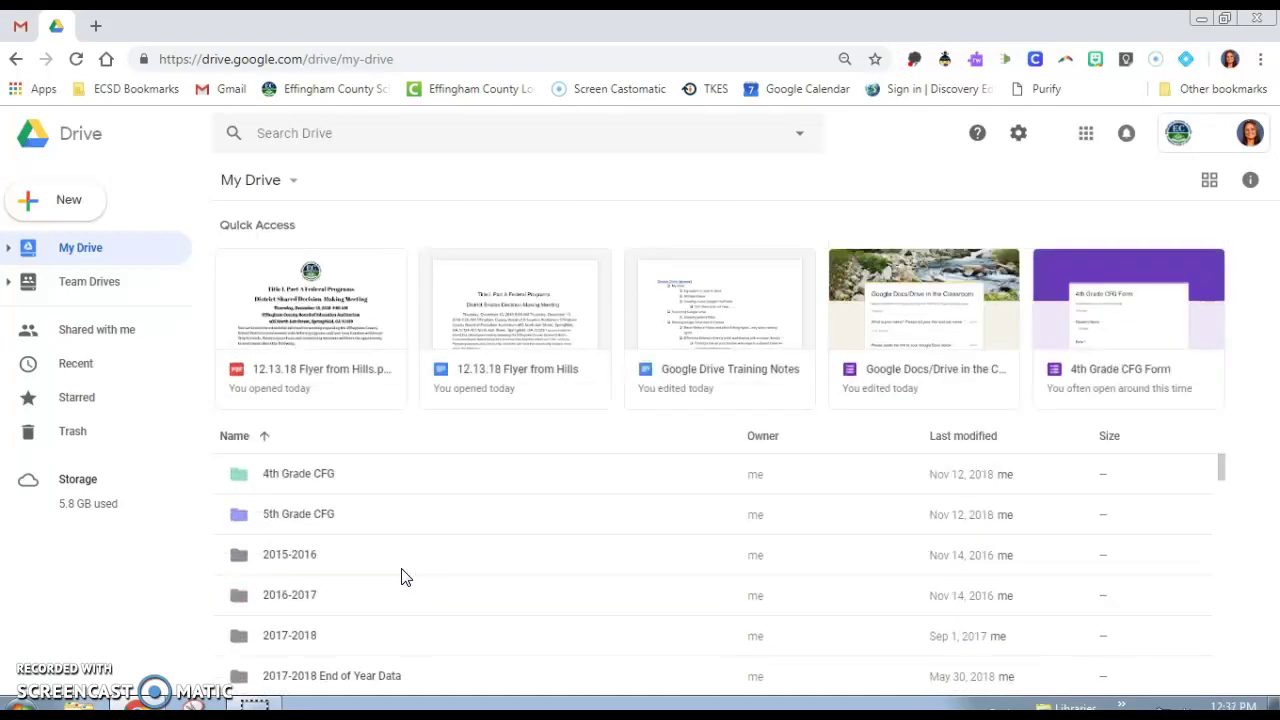
click(1208, 183)
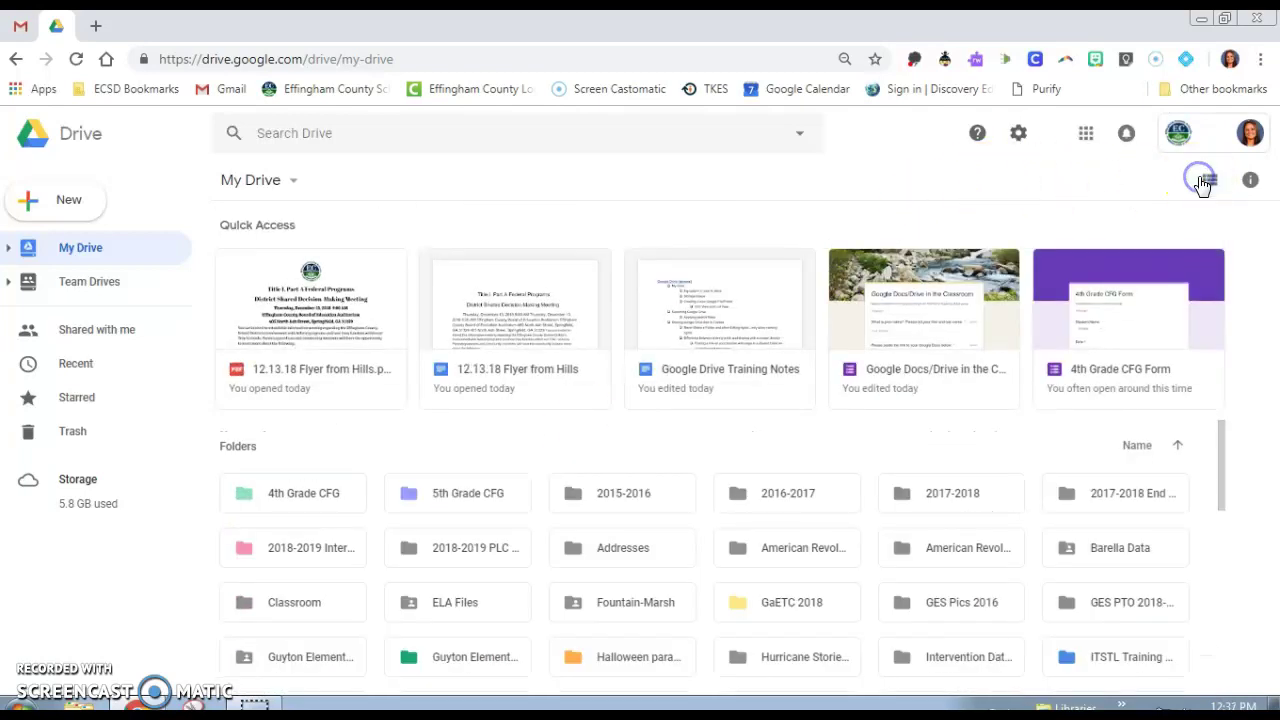
scroll(634, 571, down, 4)
scroll(632, 578, up, 1)
scroll(640, 560, up, 3)
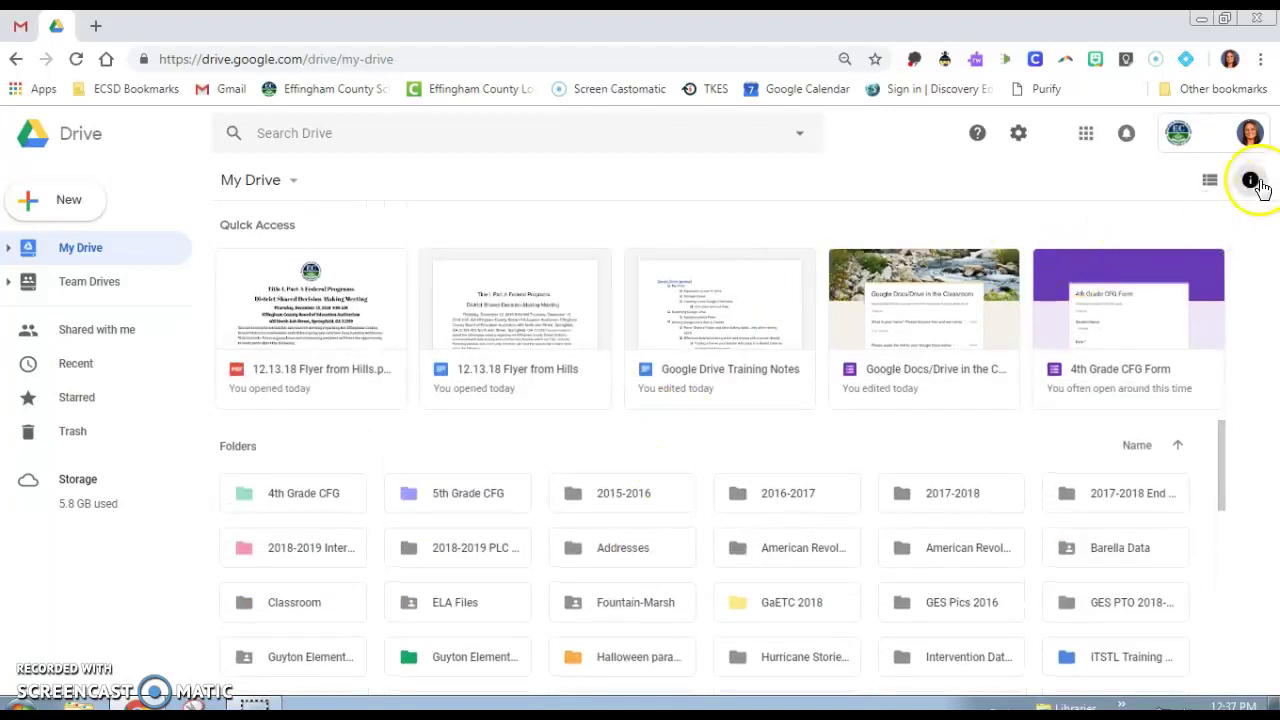
Show the activity history of My Drive and read through today's edited, moved, created and uploaded items.
click(1252, 182)
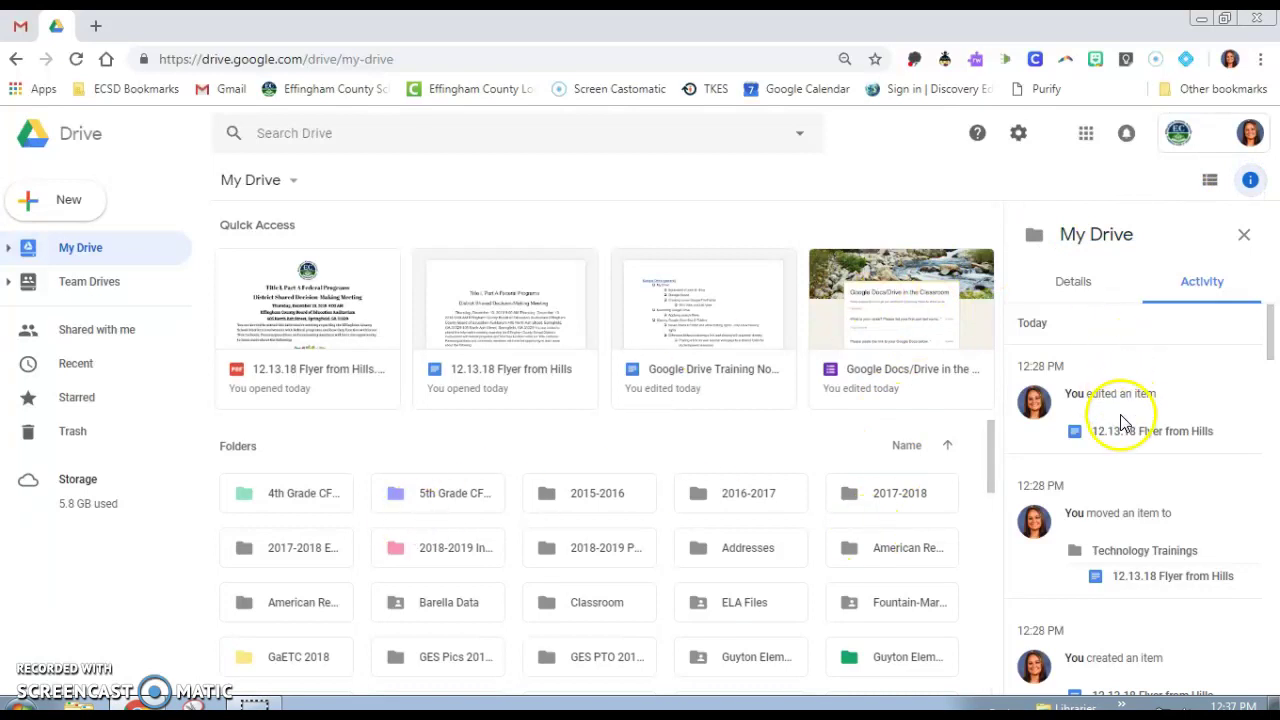
scroll(1135, 444, down, 1)
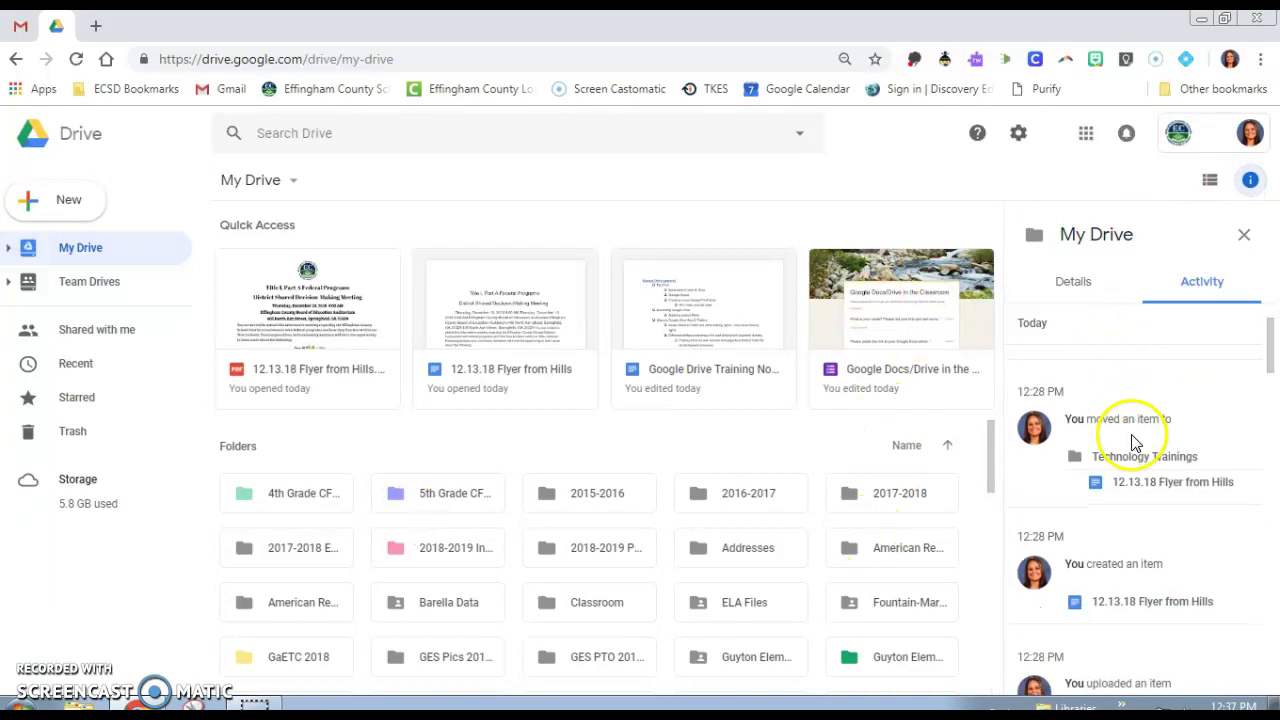
scroll(1205, 507, down, 4)
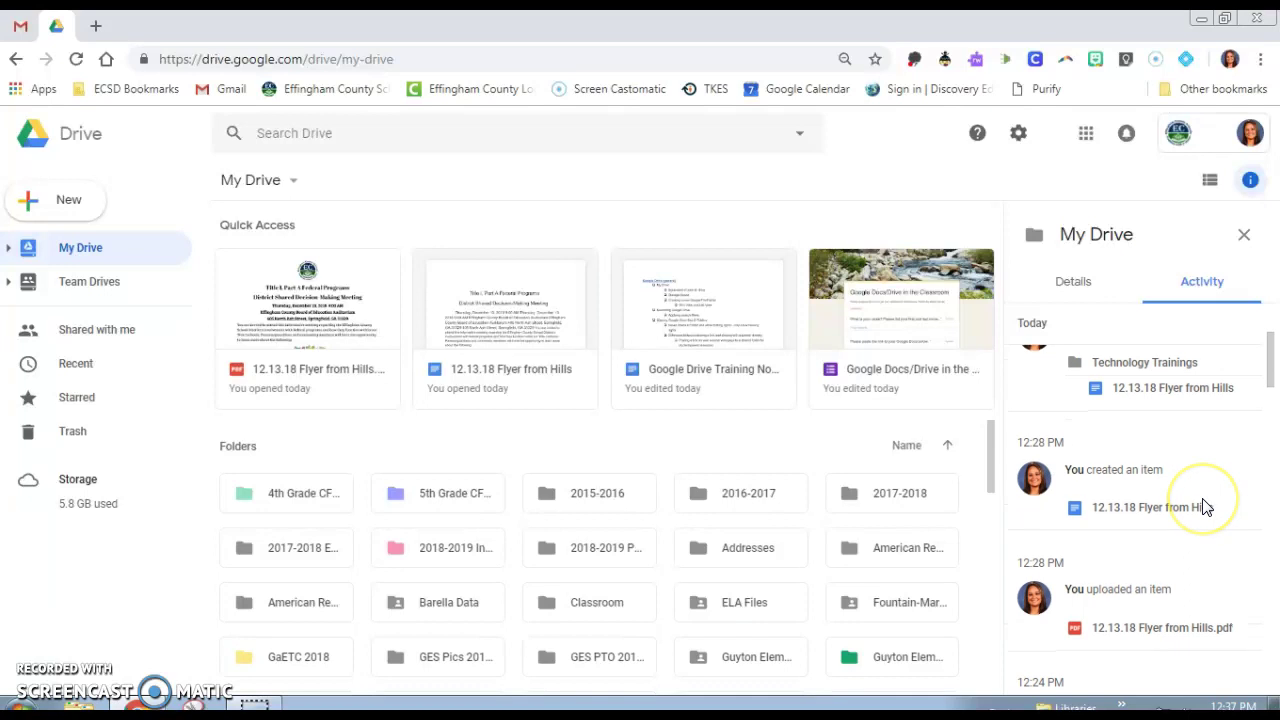
scroll(1194, 486, up, 5)
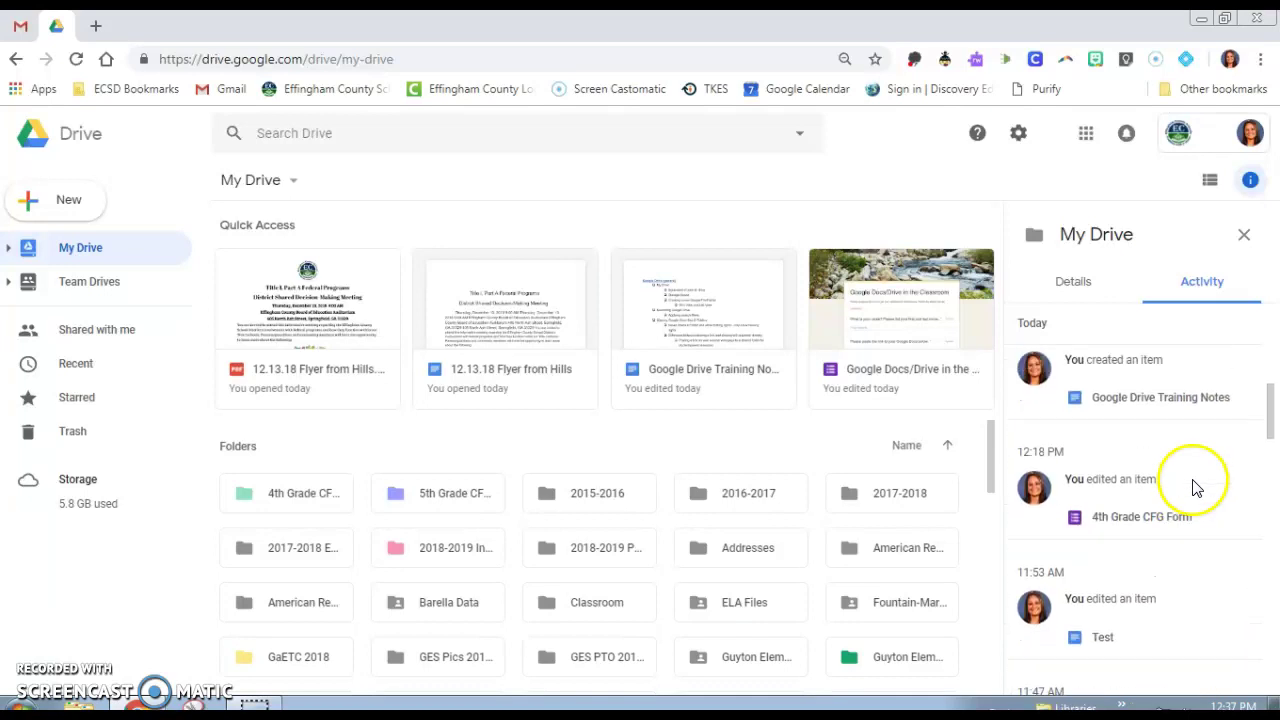
View the details of the 5th Grade CFG folder, including its owner and dates, and close the information pane.
click(1056, 288)
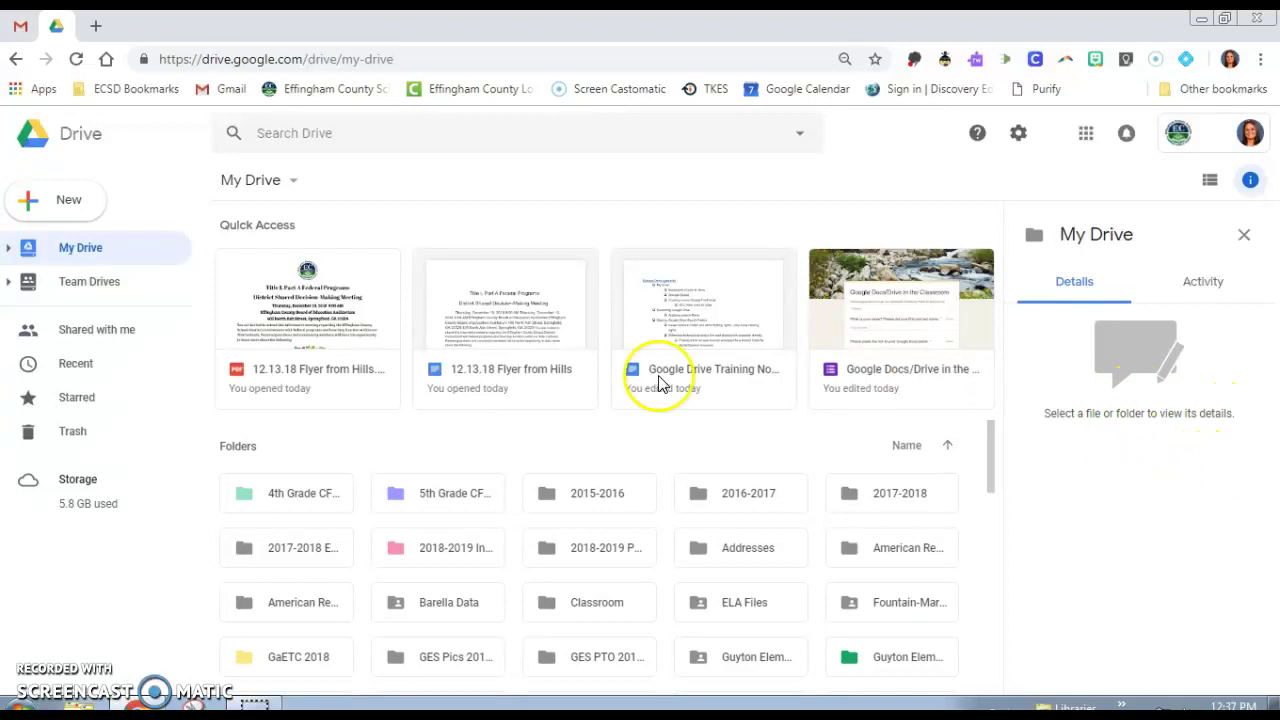
click(418, 500)
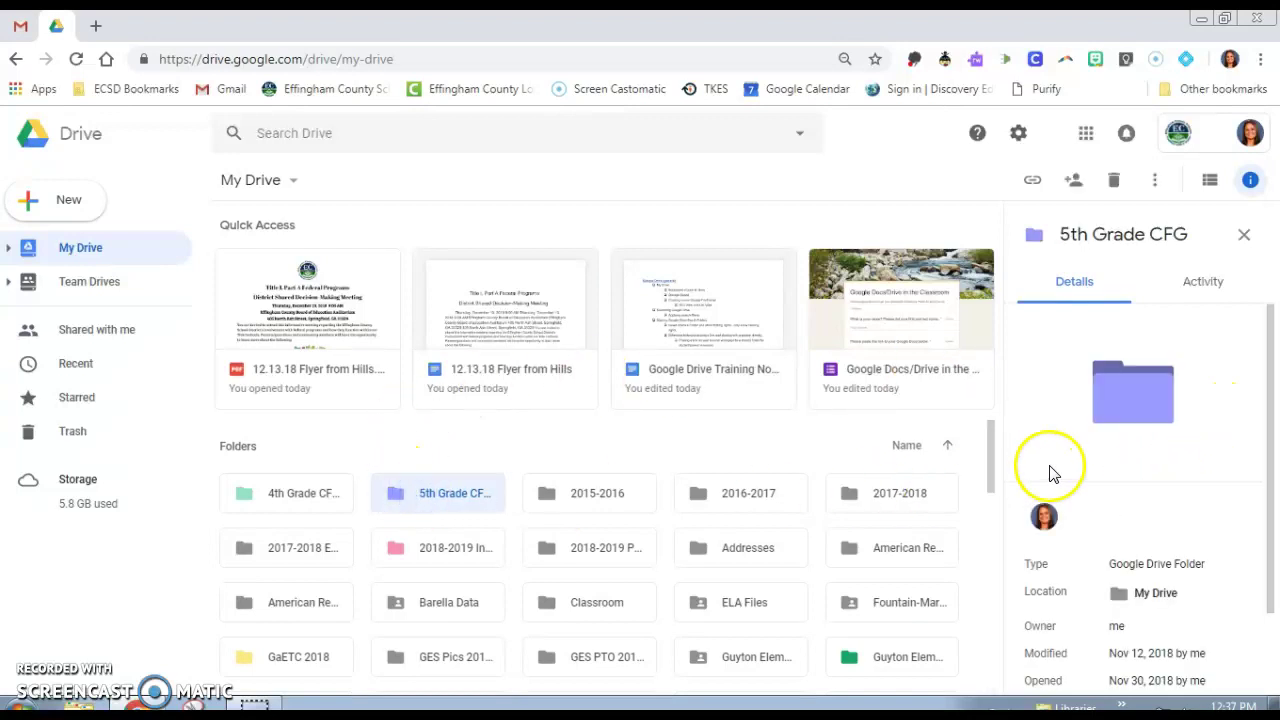
scroll(1100, 614, down, 1)
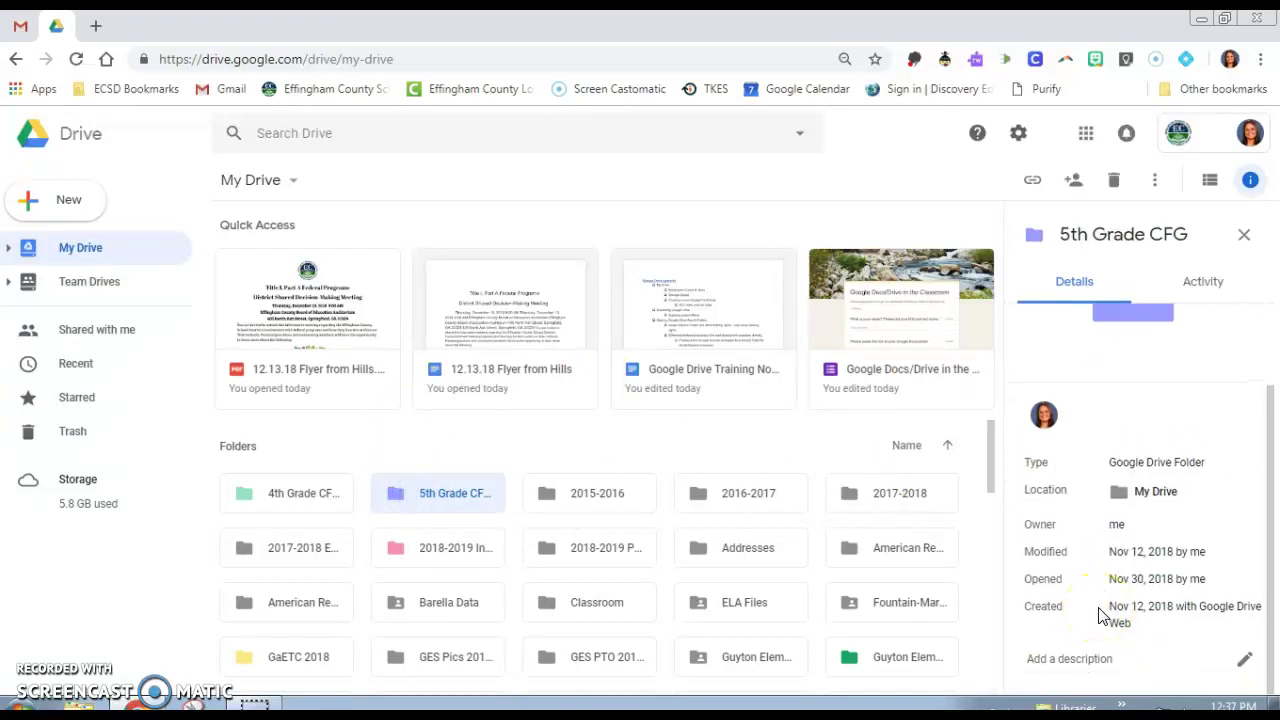
scroll(1100, 614, up, 1)
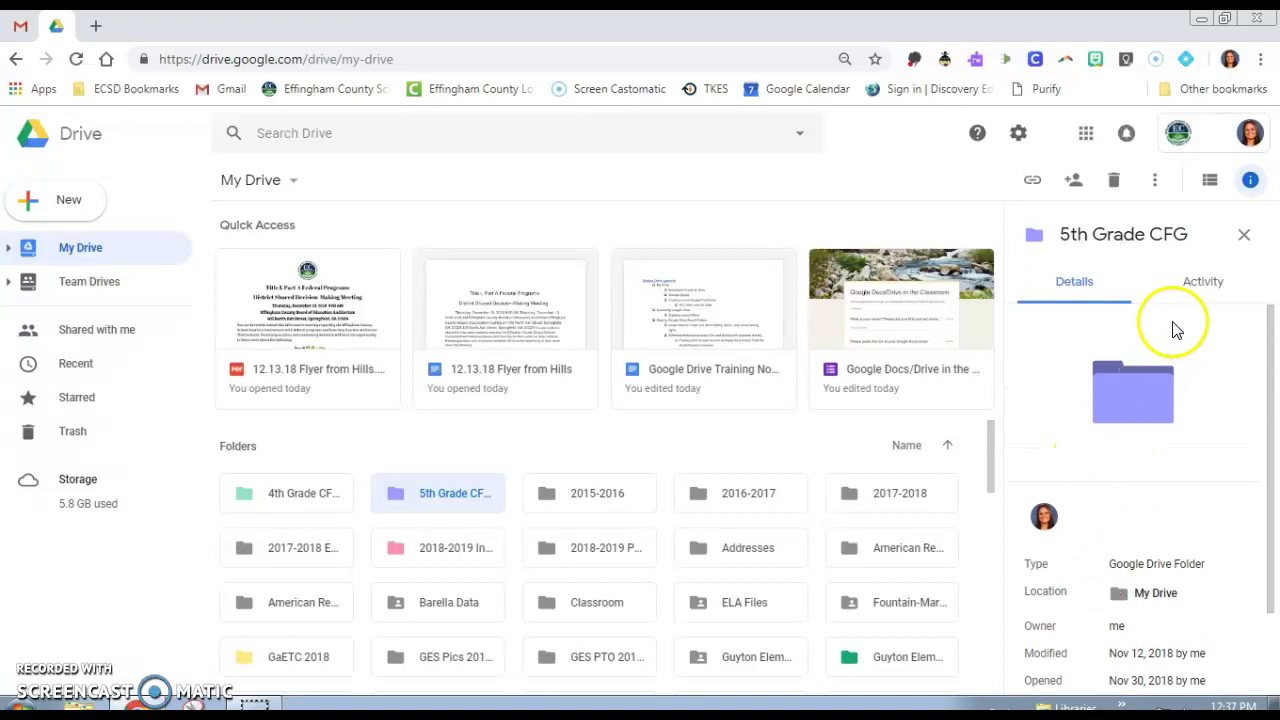
click(1244, 237)
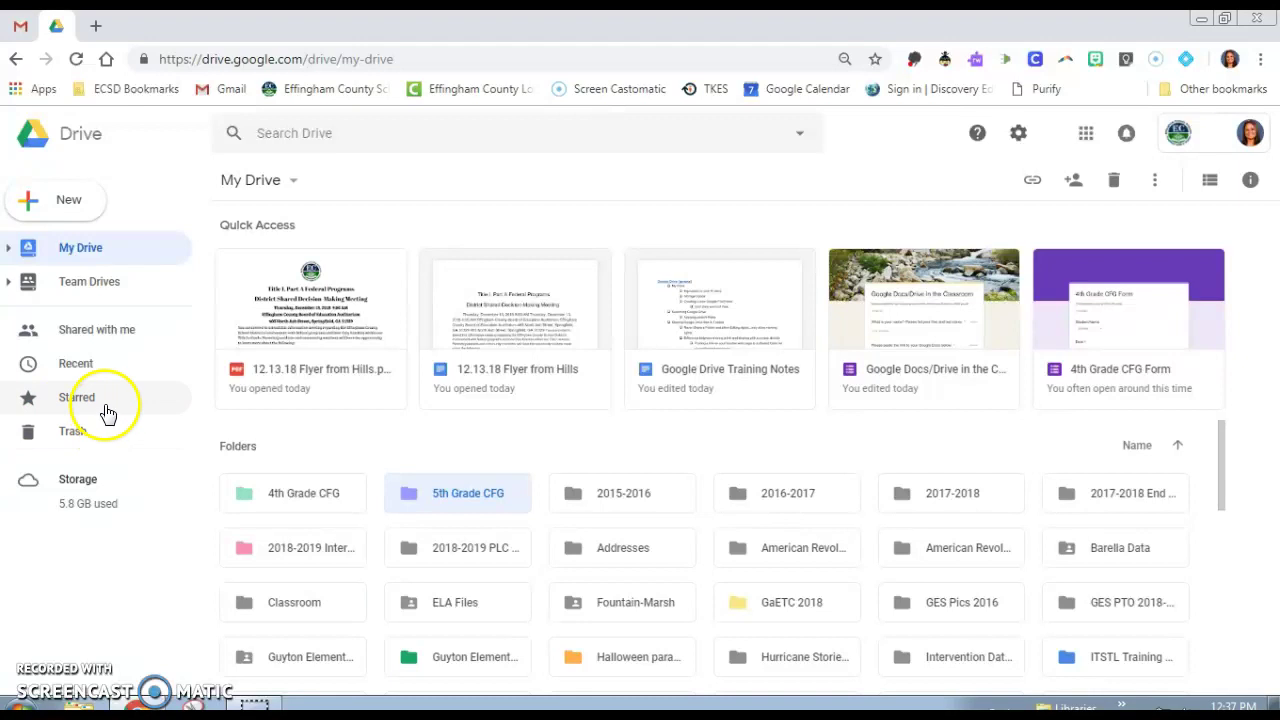
Review the kinds of items that can be created or uploaded, including additional types such as Google Forms, without creating anything.
click(54, 198)
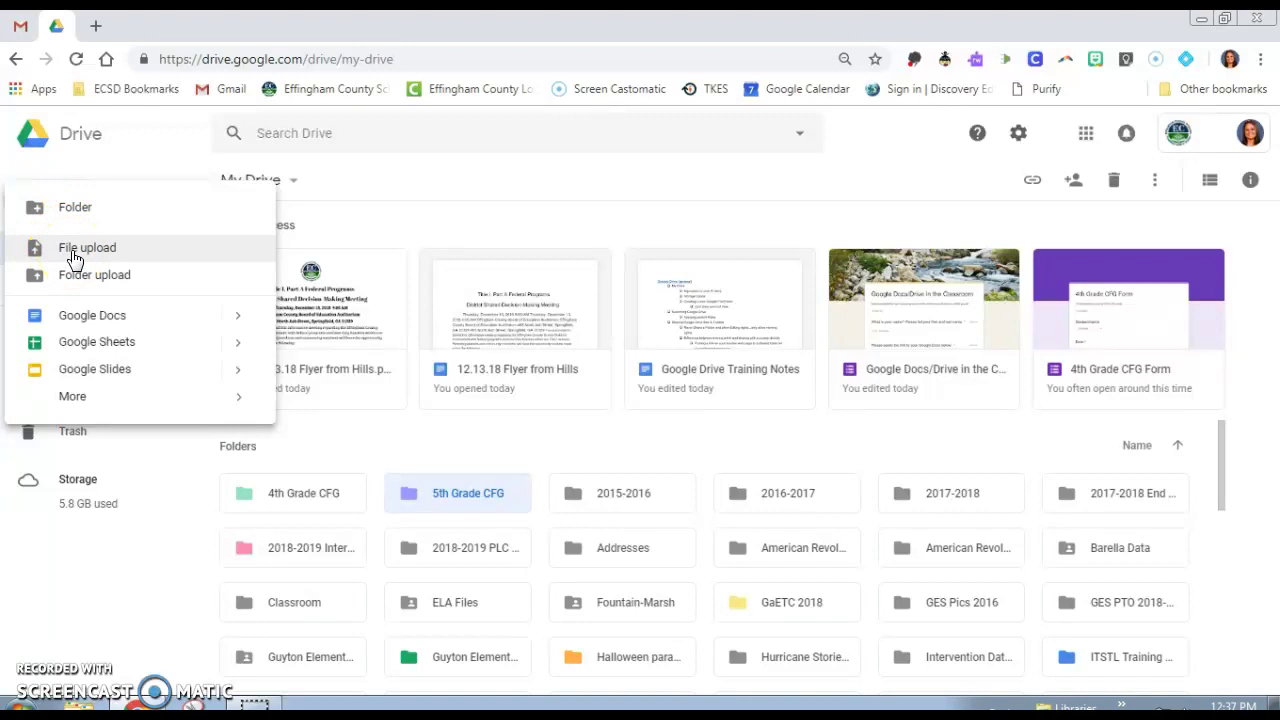
click(66, 285)
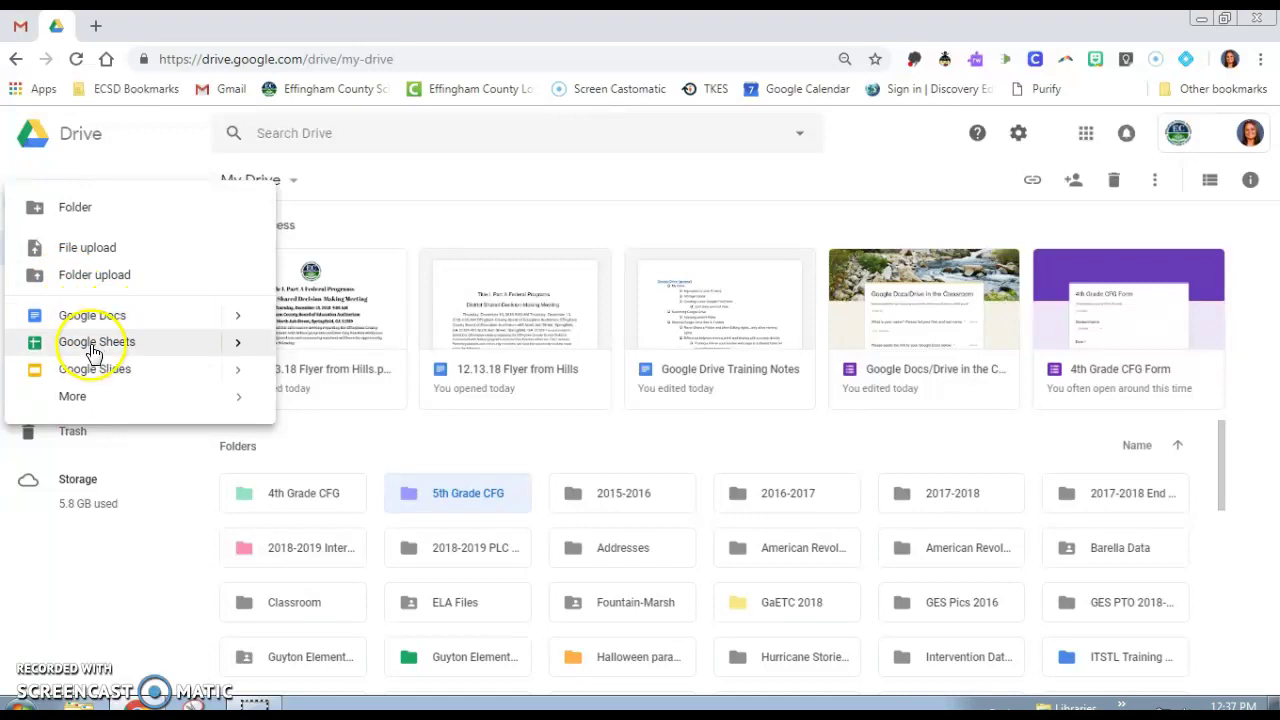
click(75, 402)
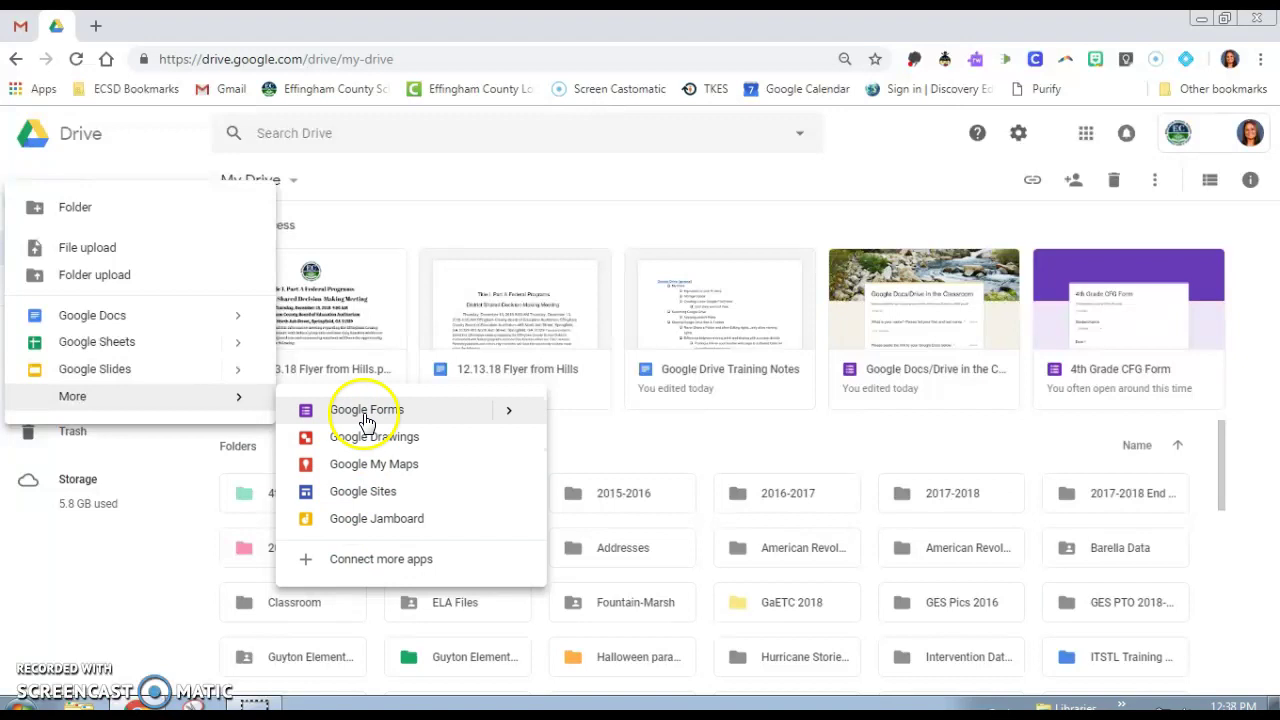
click(604, 446)
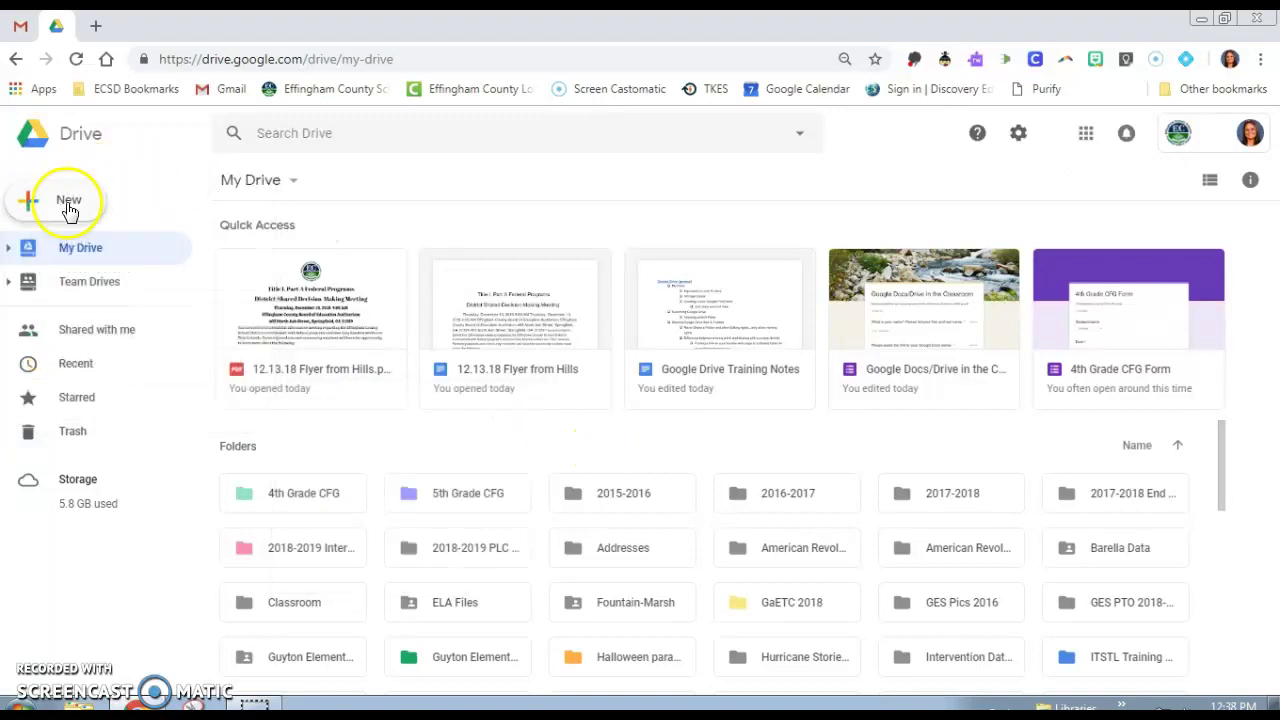
Browse the My Drive folders and review the available actions and color choices for the ELA Files folder, leaving its color as is.
scroll(360, 534, down, 5)
scroll(360, 537, up, 3)
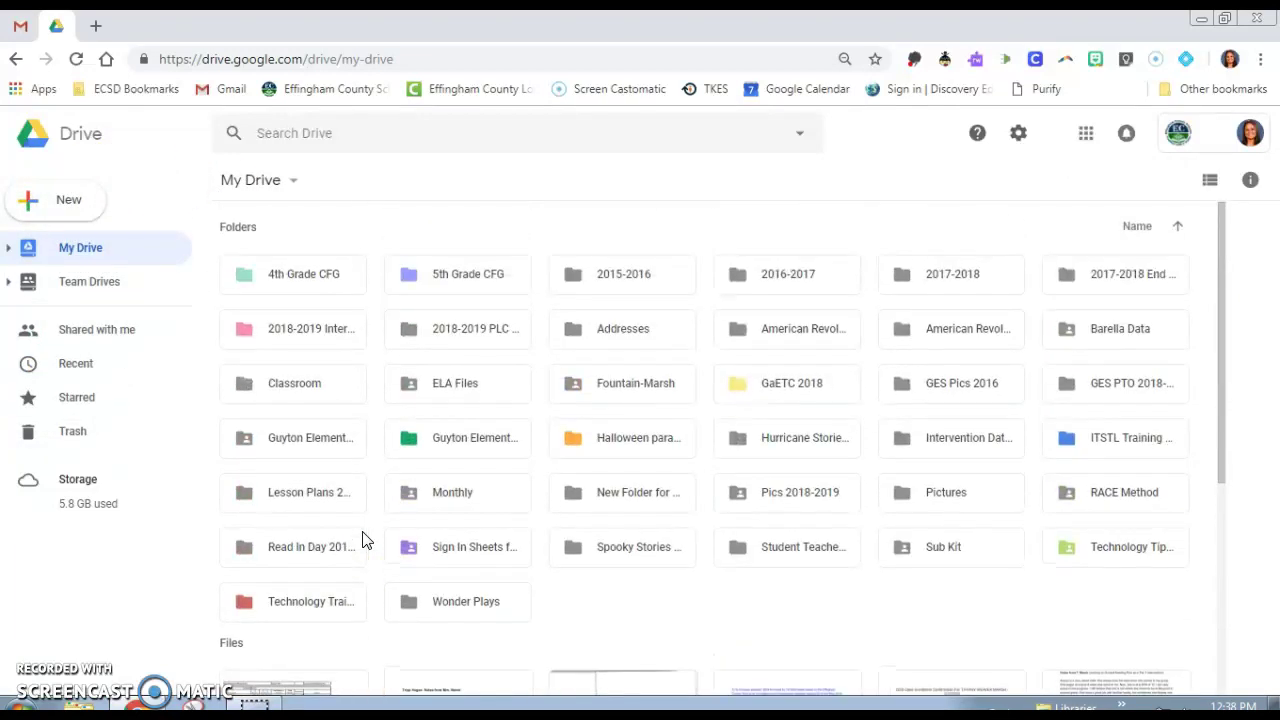
scroll(543, 457, up, 2)
scroll(563, 466, down, 3)
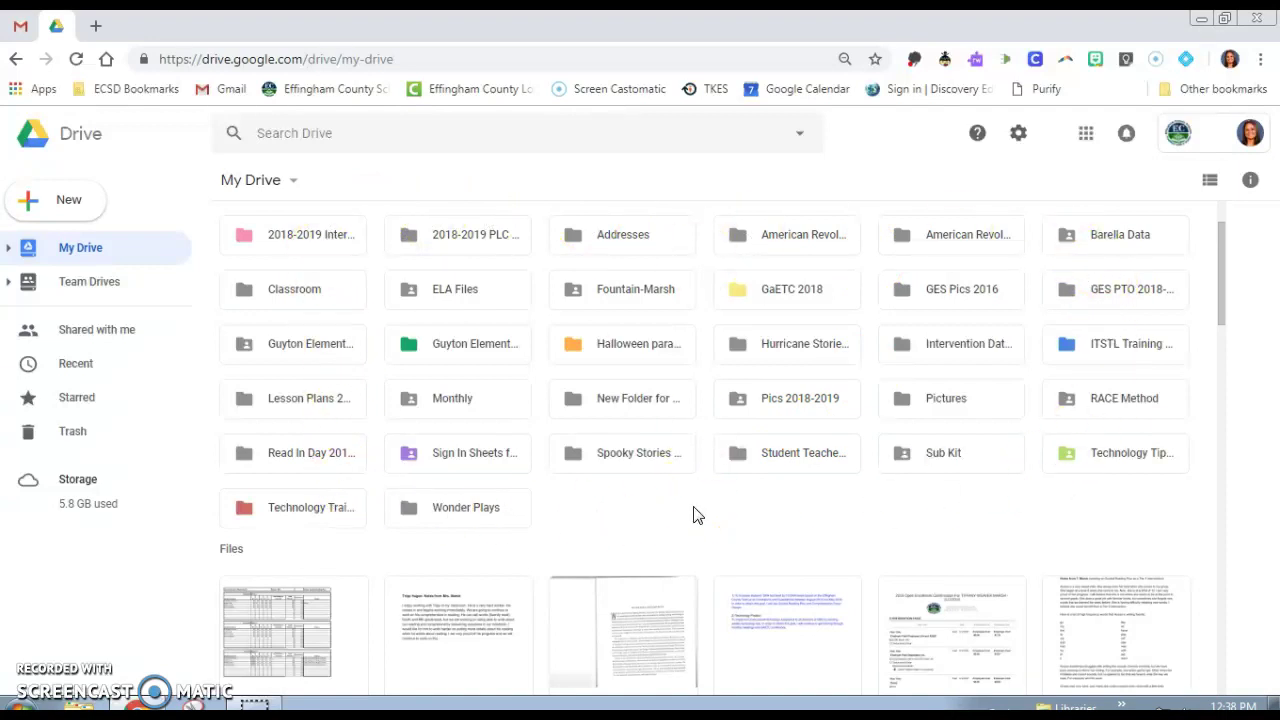
right_click(447, 302)
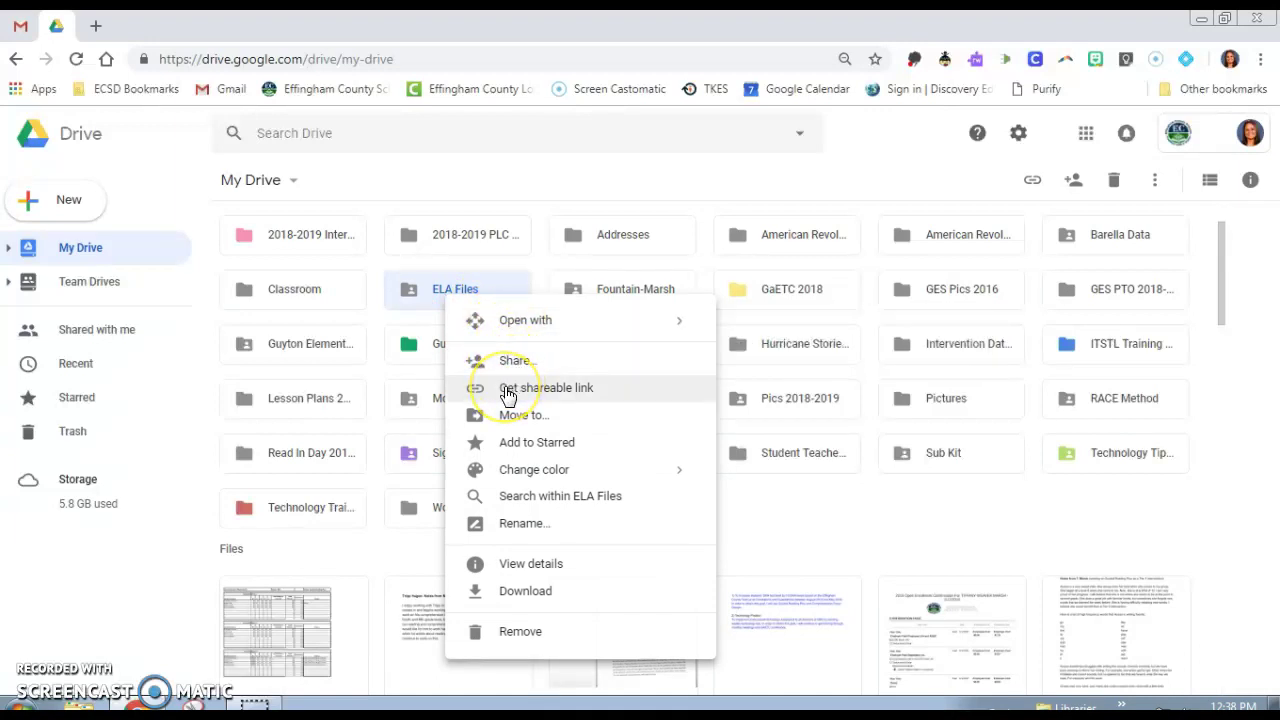
click(511, 420)
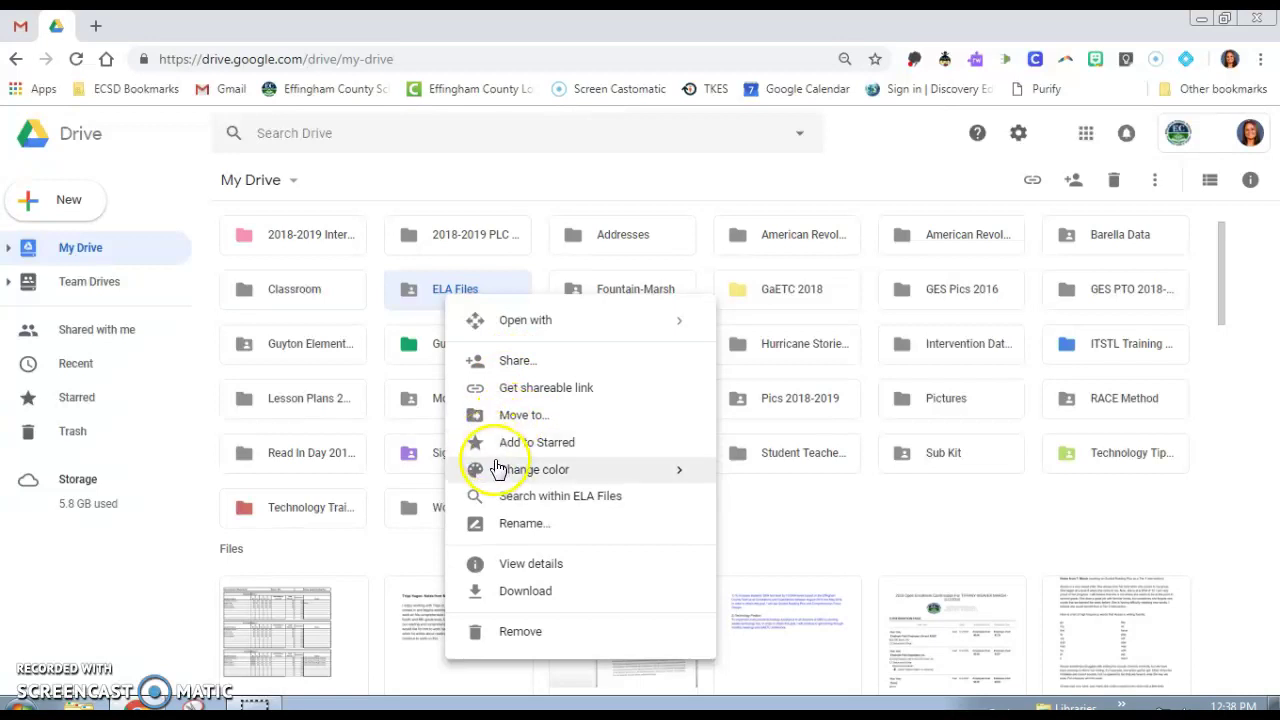
mouse_move(502, 472)
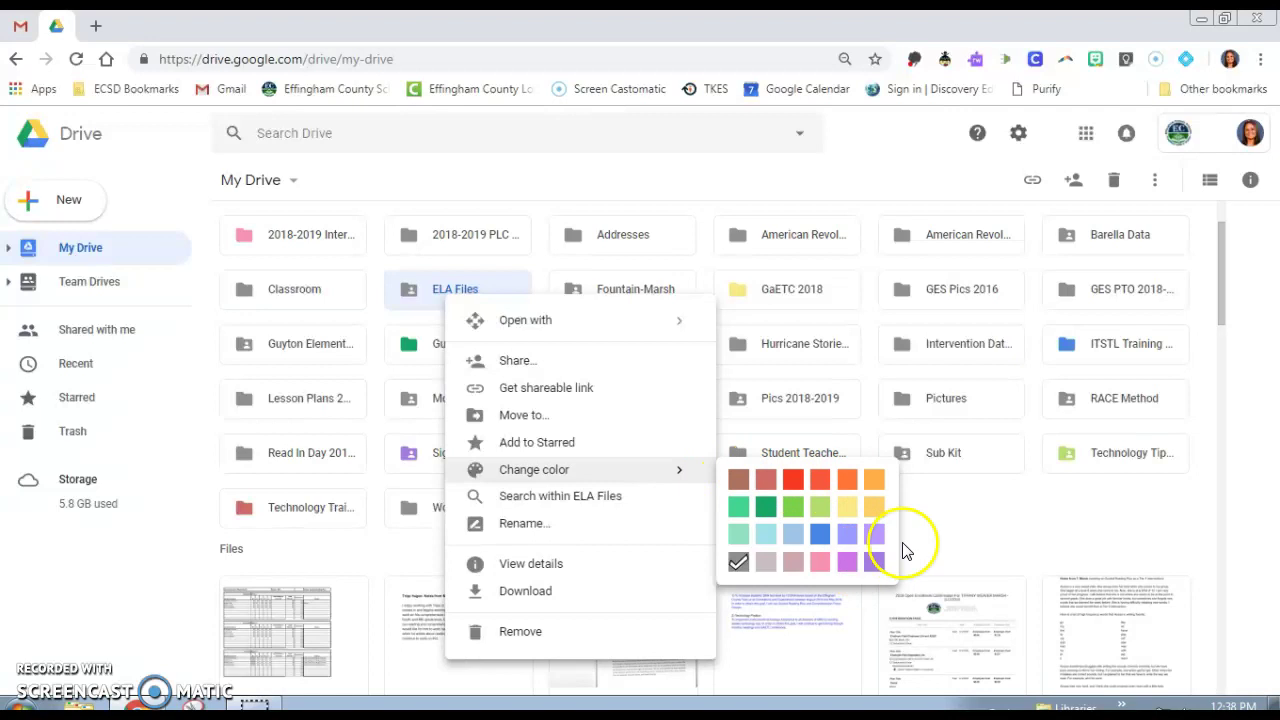
click(953, 519)
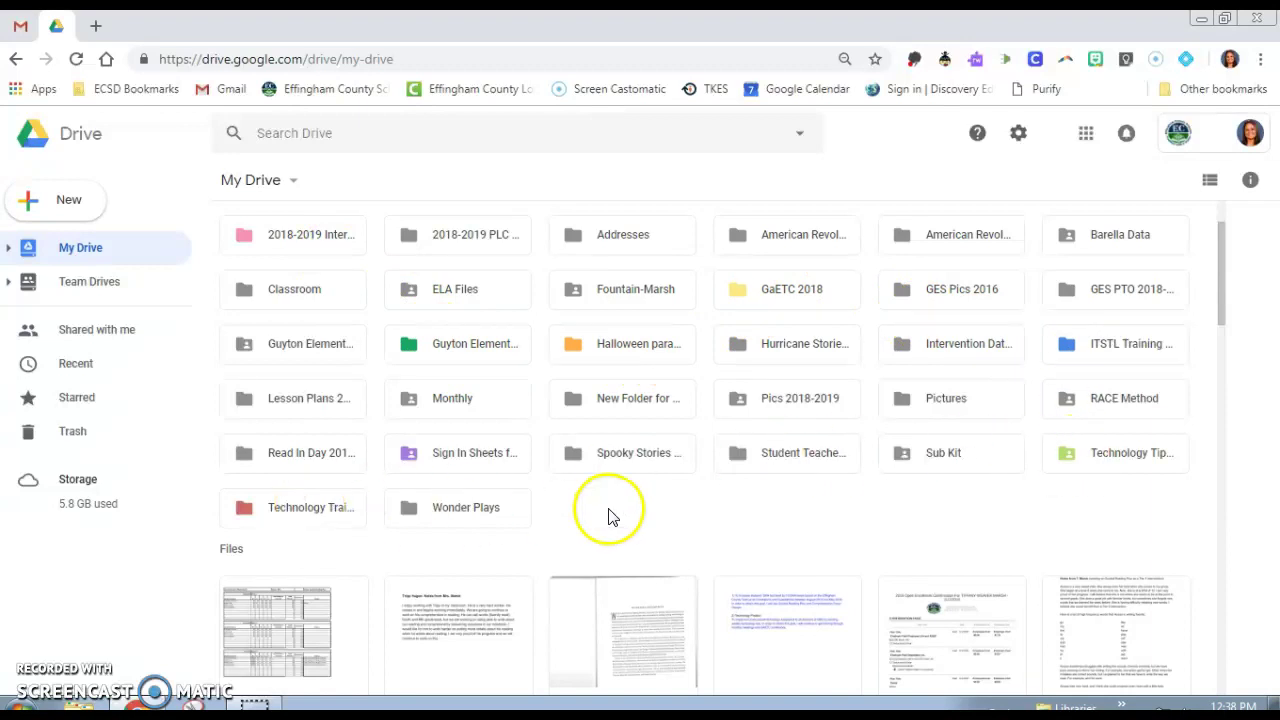
Look over the available Team Drives and open the Shared with me view.
scroll(627, 517, down, 1)
scroll(628, 520, up, 1)
click(87, 290)
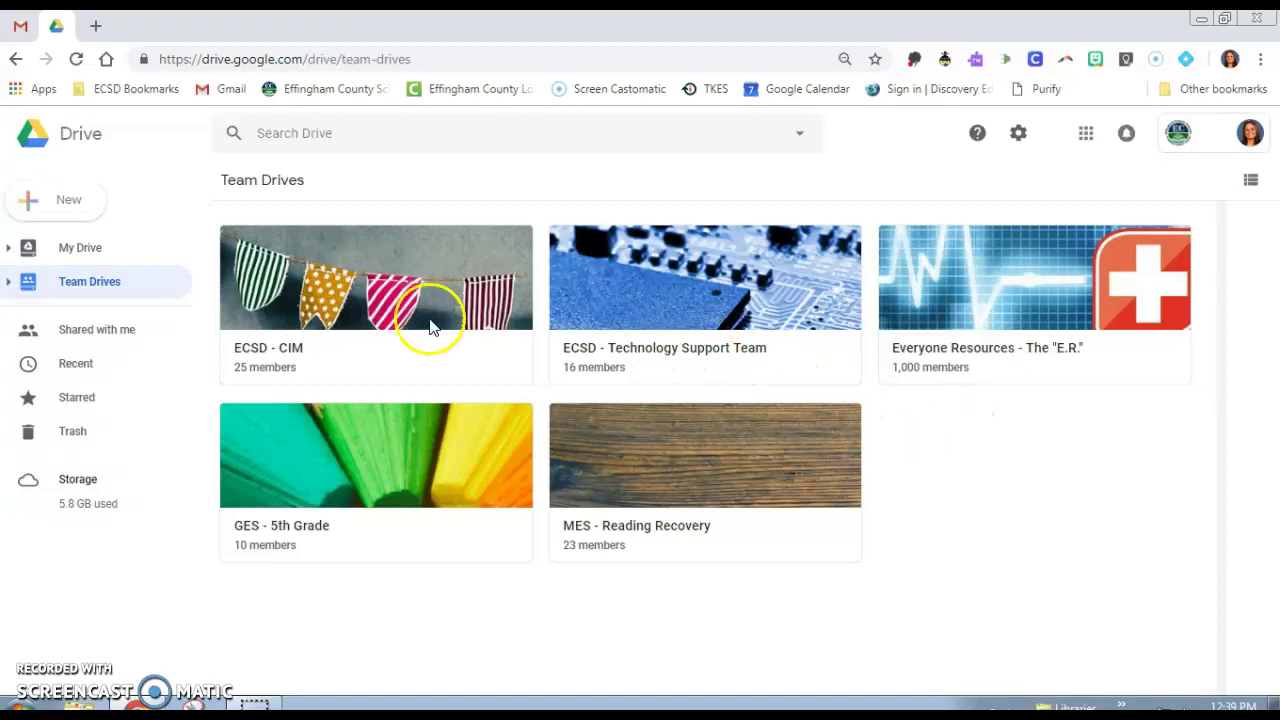
click(85, 333)
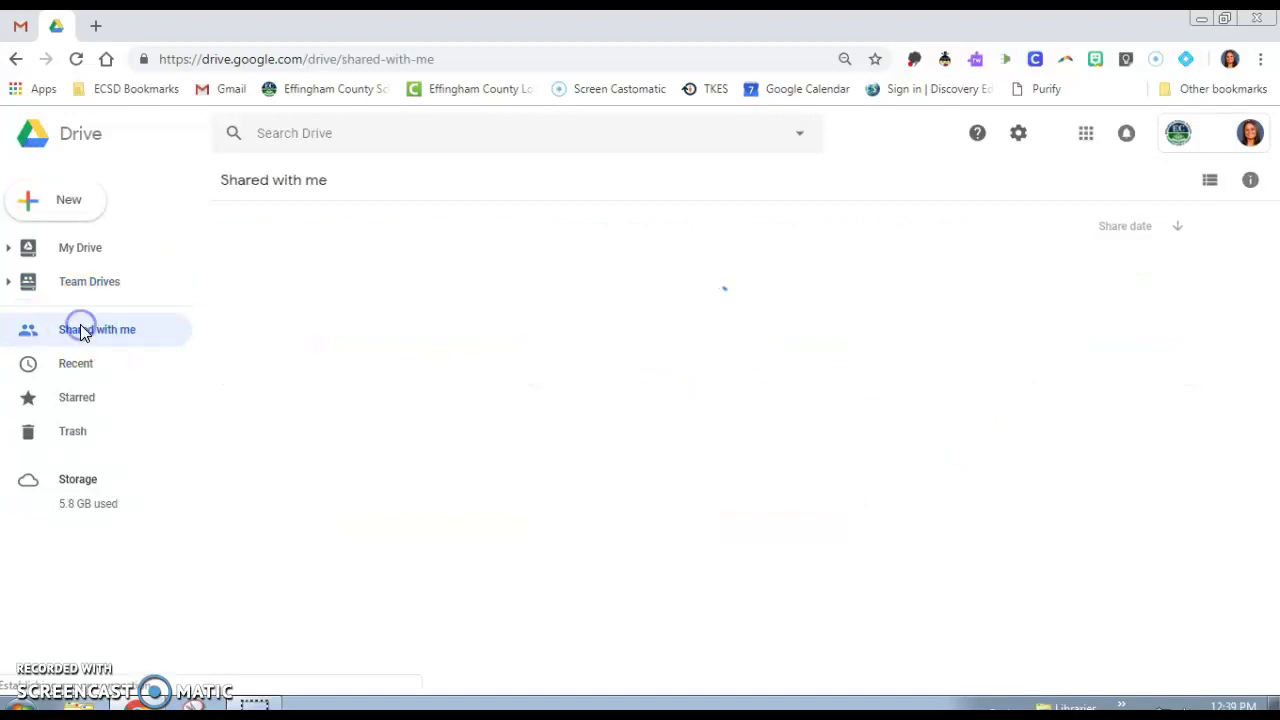
Browse the files and folders in the Shared with me view, from today's items back to the older ones.
click(283, 320)
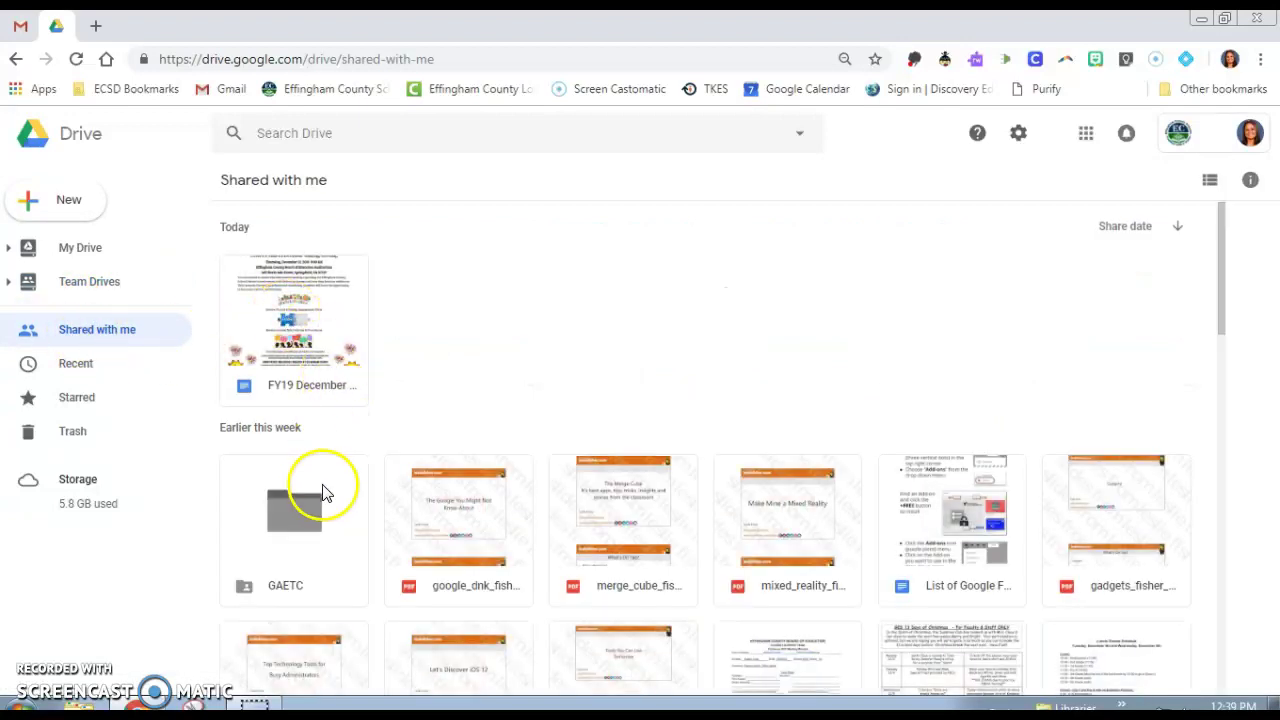
scroll(323, 491, down, 1)
scroll(314, 471, down, 2)
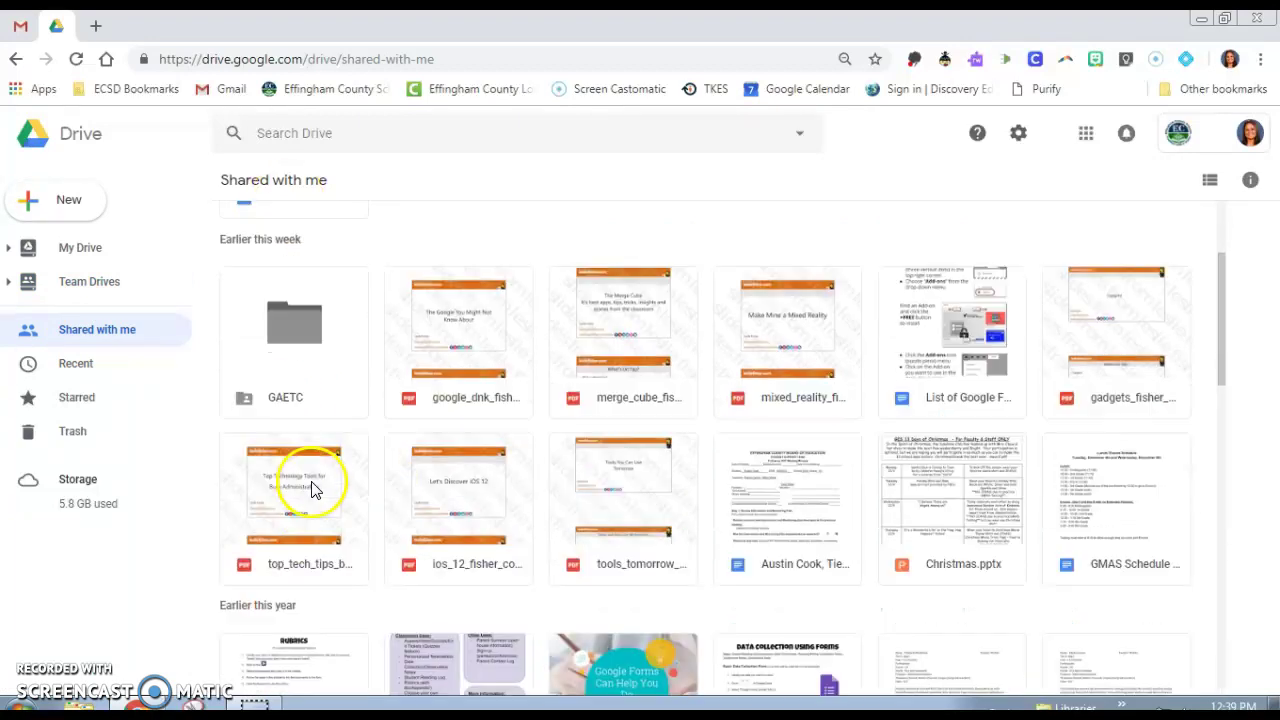
scroll(312, 470, up, 3)
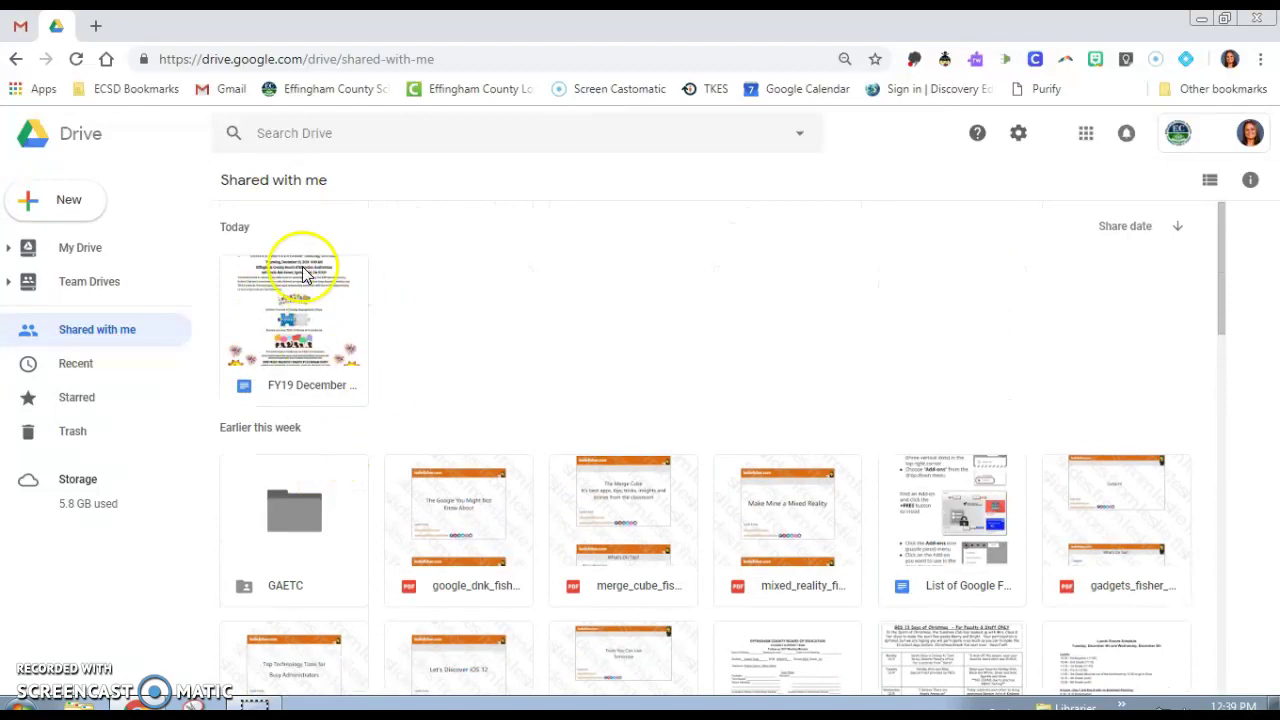
scroll(298, 345, down, 1)
scroll(298, 345, down, 1)
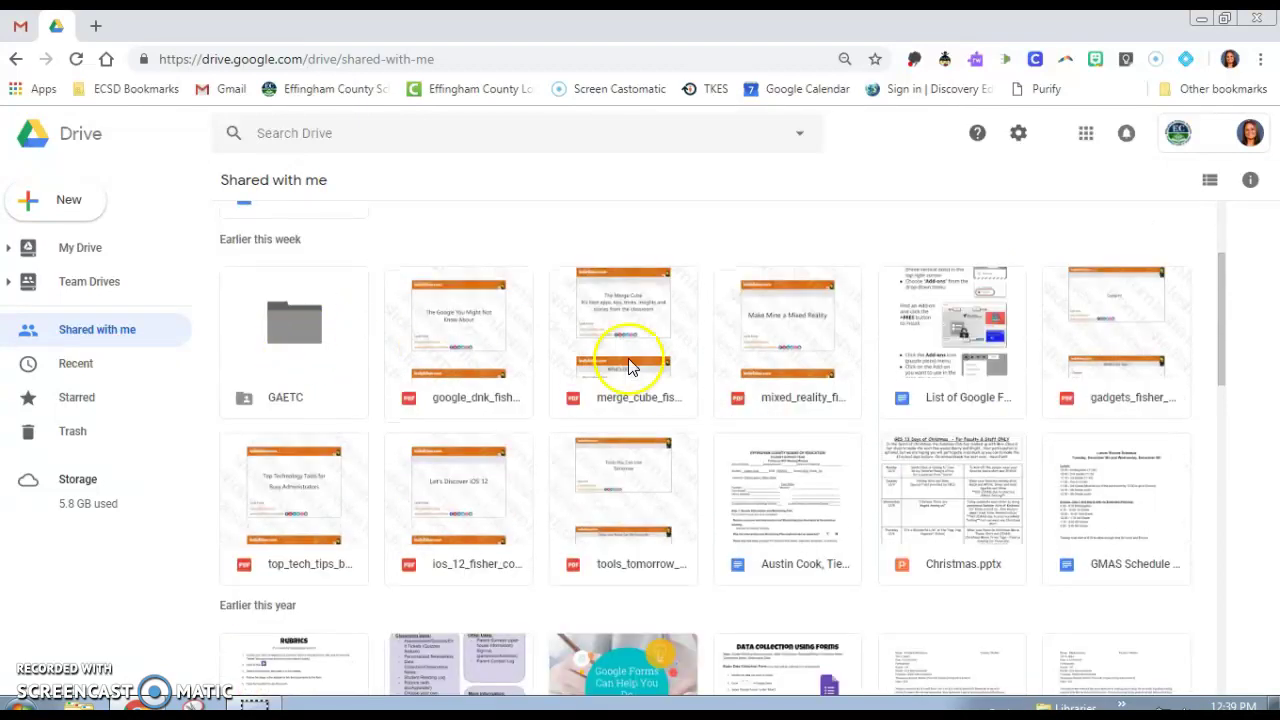
scroll(918, 510, down, 3)
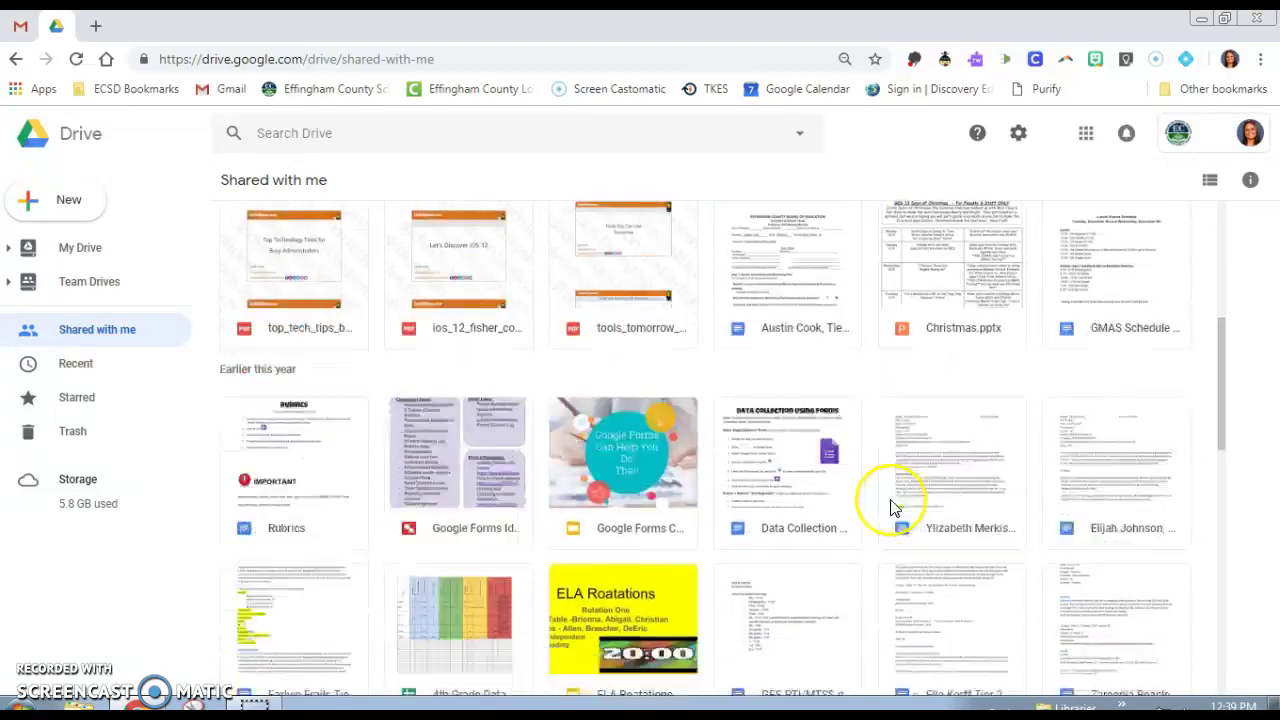
scroll(668, 490, down, 7)
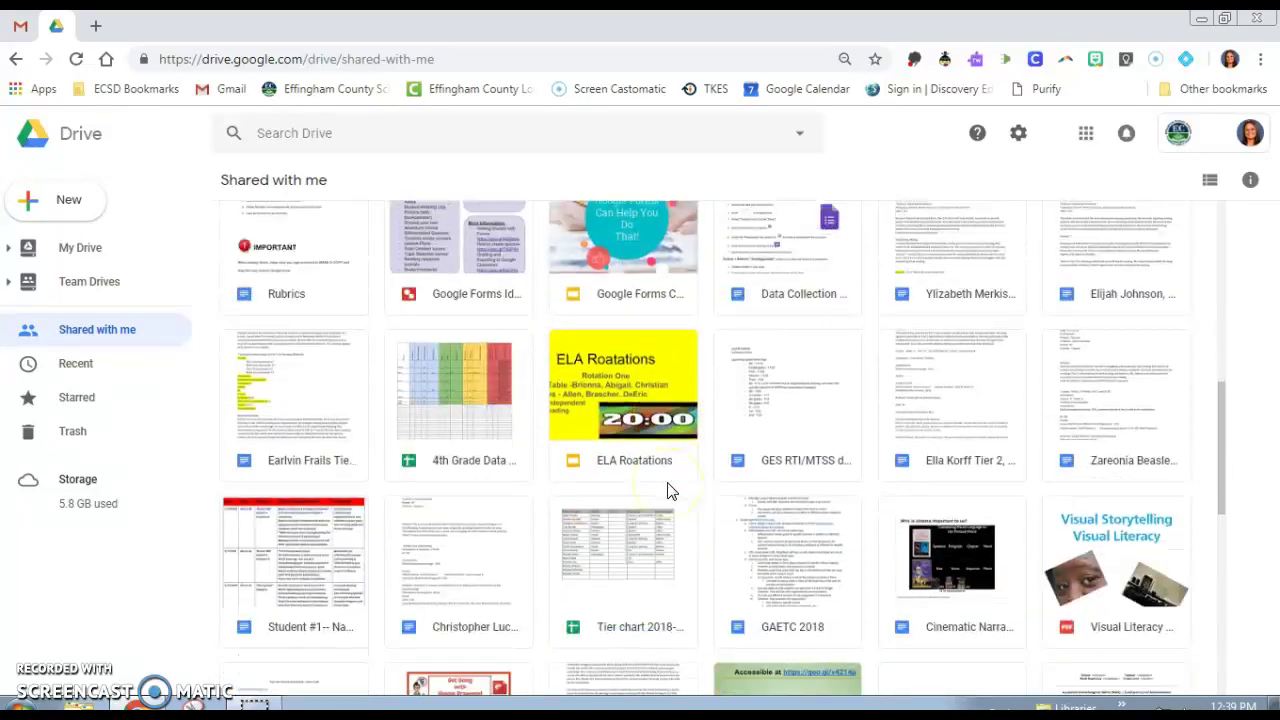
scroll(668, 490, down, 13)
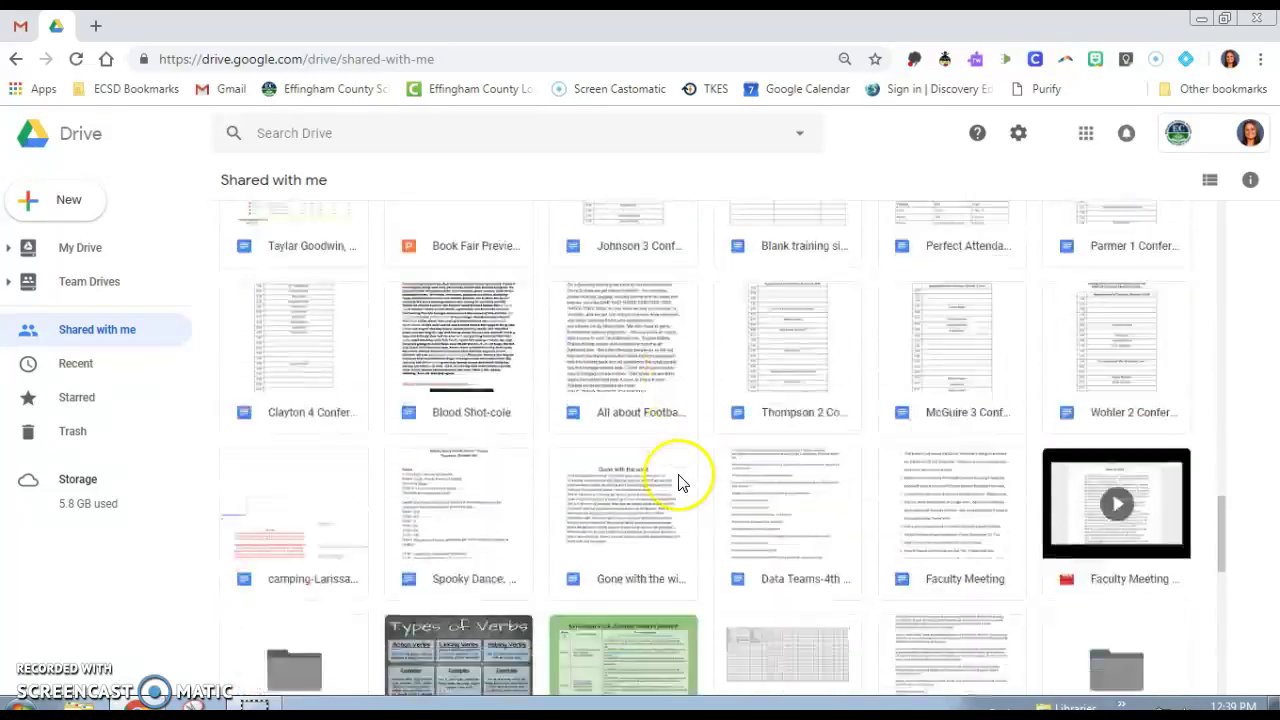
scroll(679, 481, down, 2)
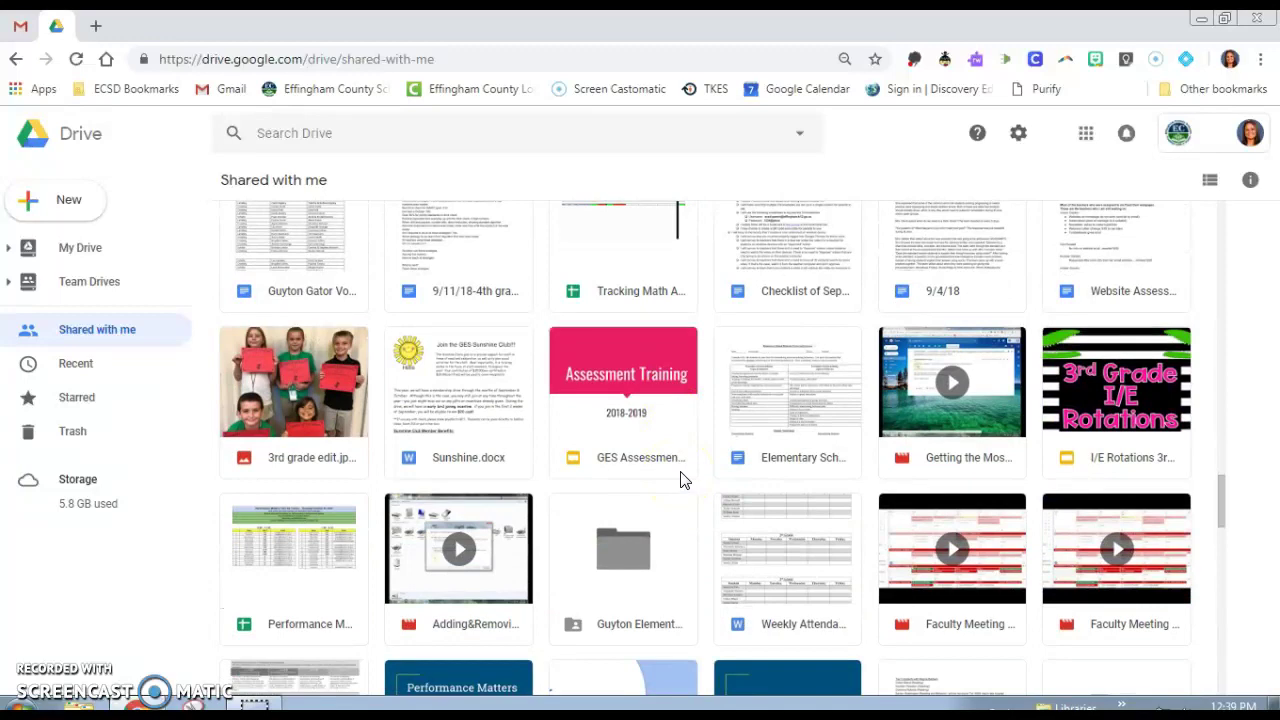
scroll(680, 481, down, 12)
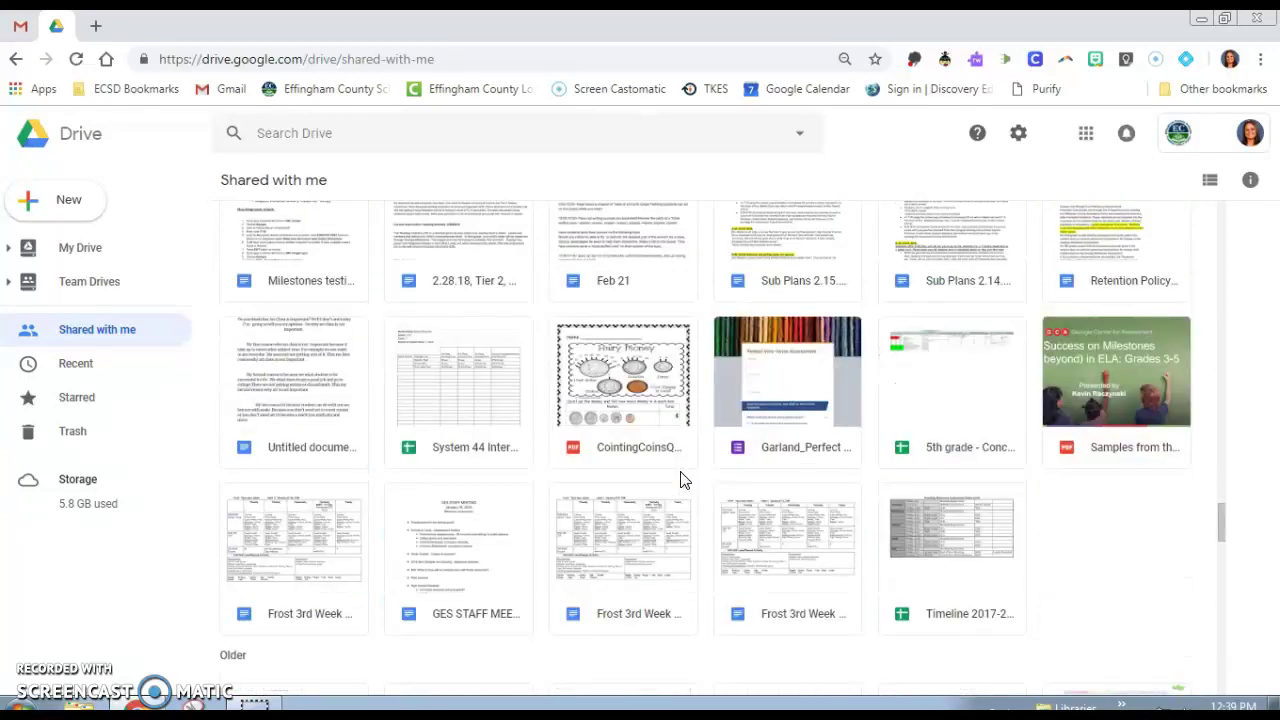
scroll(682, 470, up, 20)
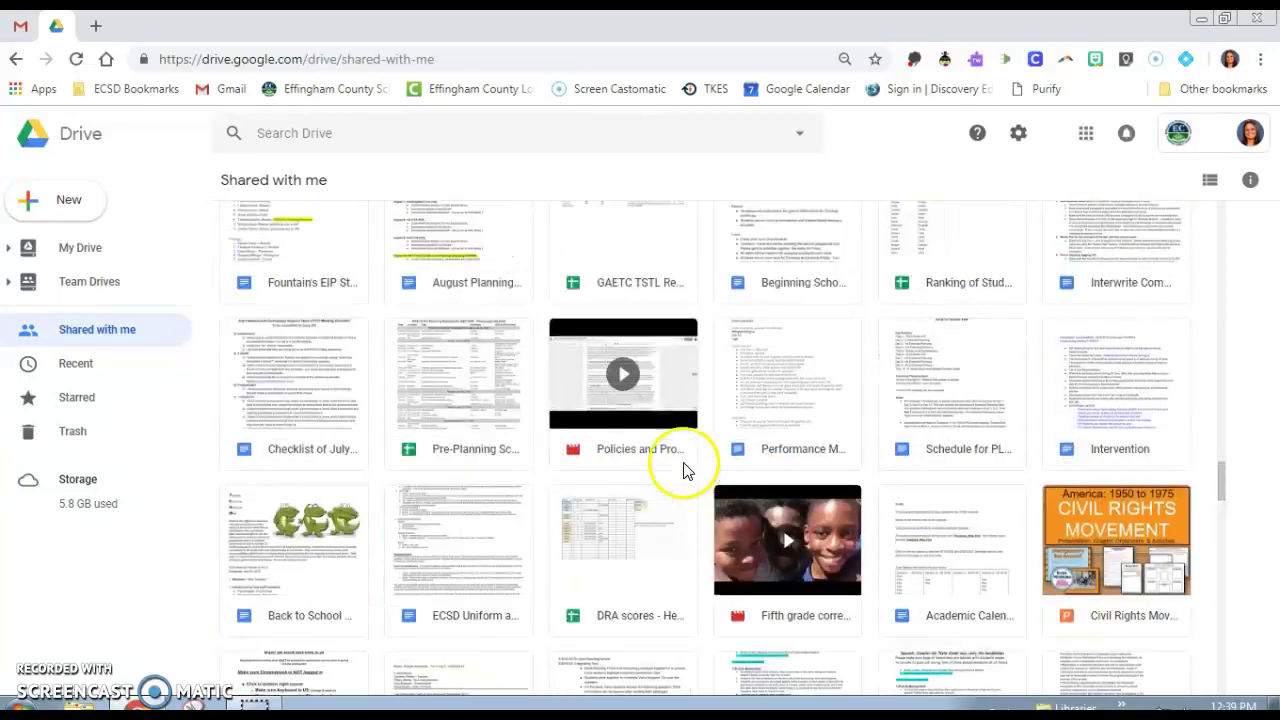
scroll(683, 468, up, 10)
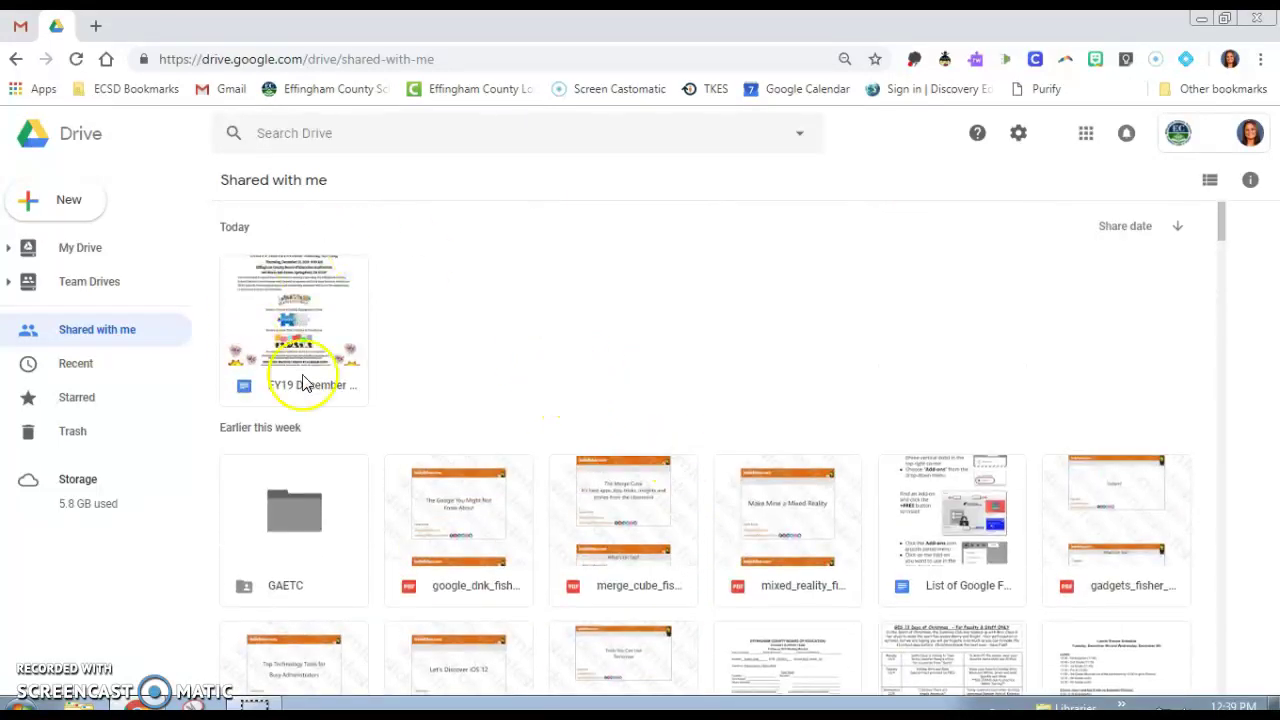
Make a copy of the shared FY19 December meeting flyer document.
right_click(343, 343)
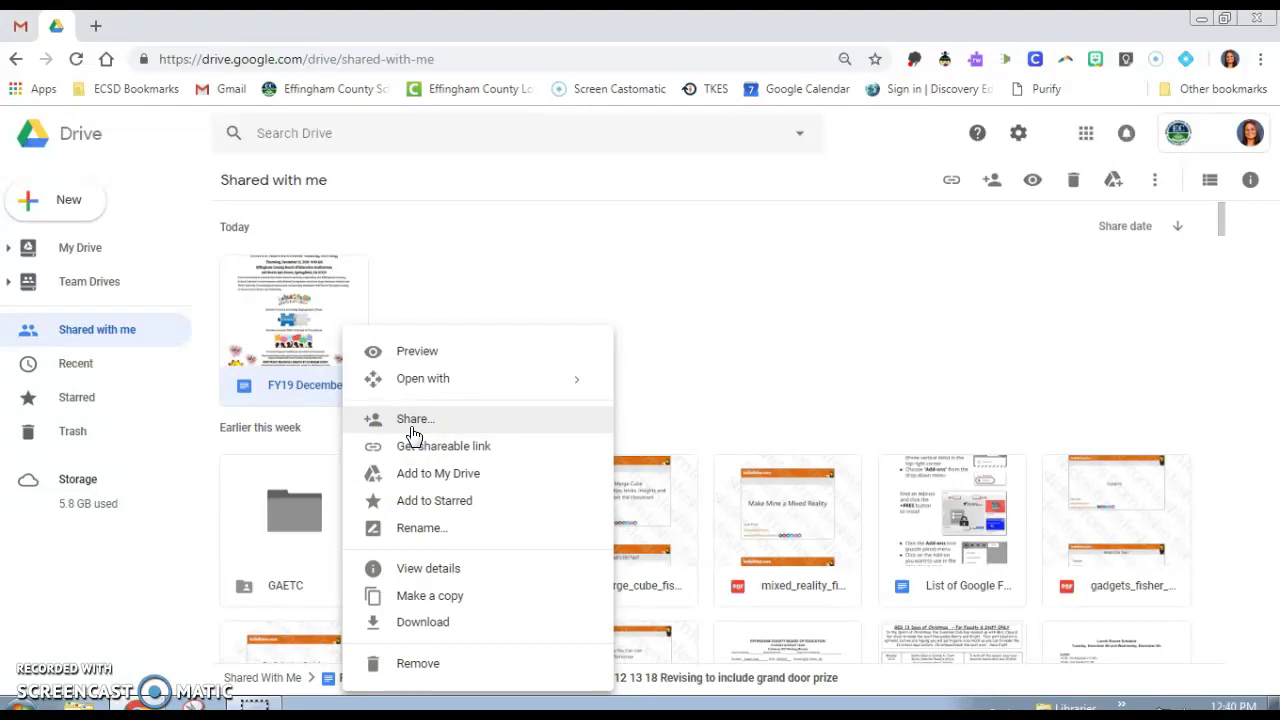
click(444, 600)
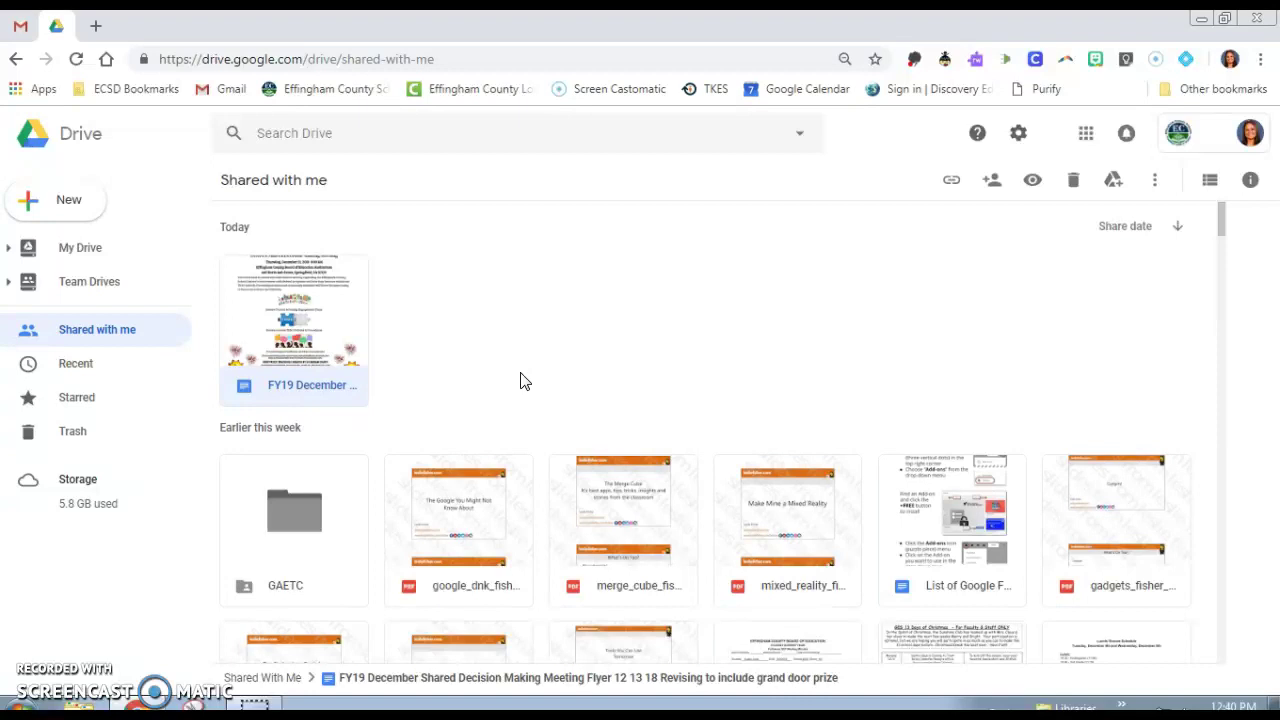
Look through the recently used files in the Recent view, from today back through earlier this week.
click(65, 370)
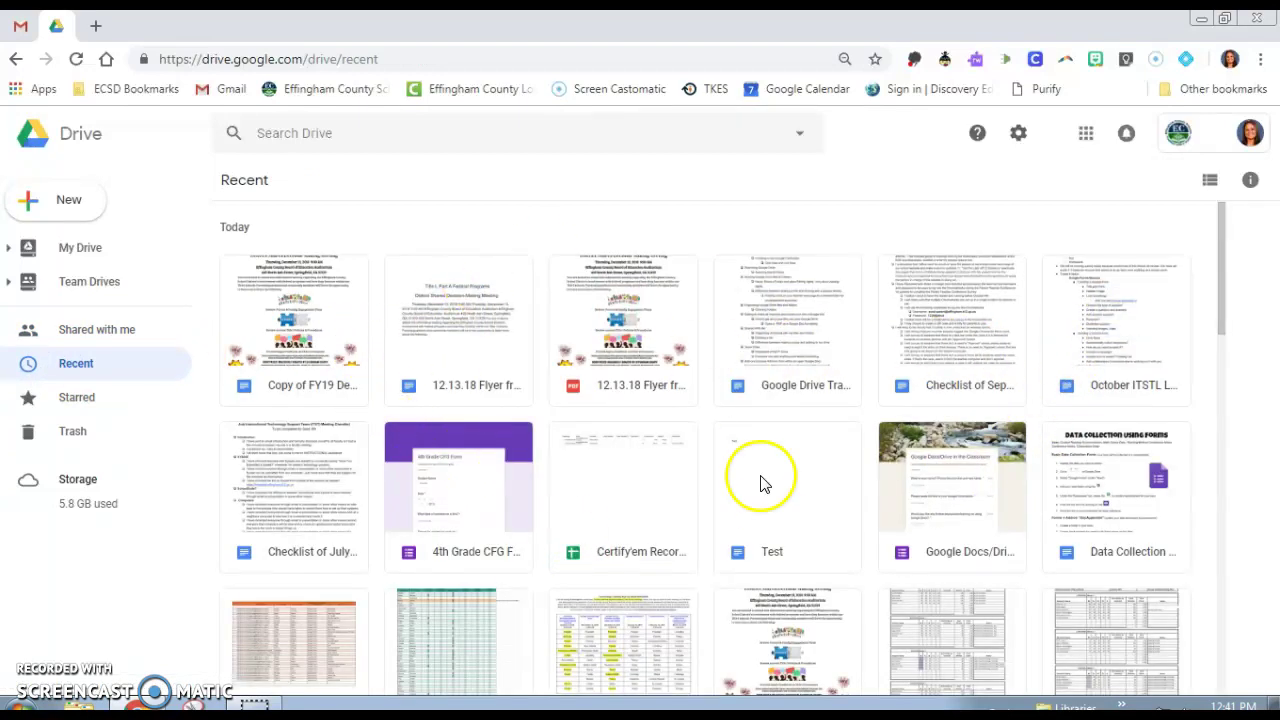
scroll(691, 534, down, 4)
scroll(695, 538, down, 2)
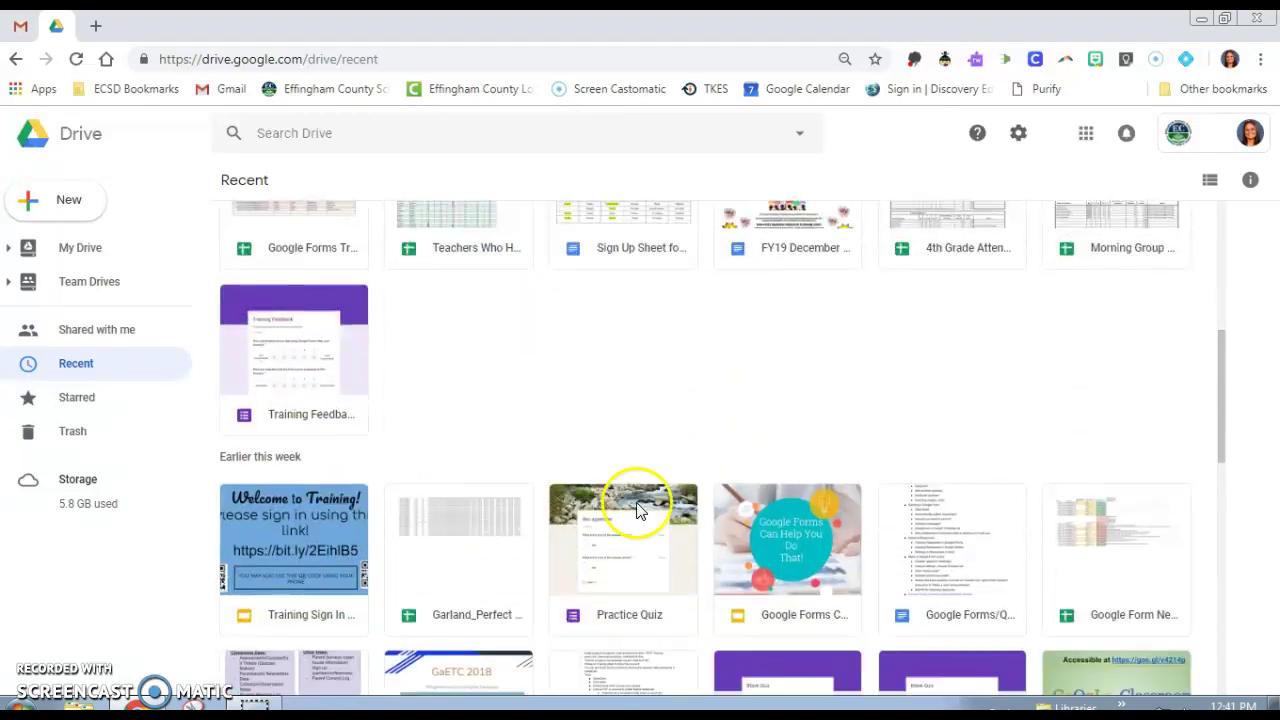
scroll(437, 457, down, 4)
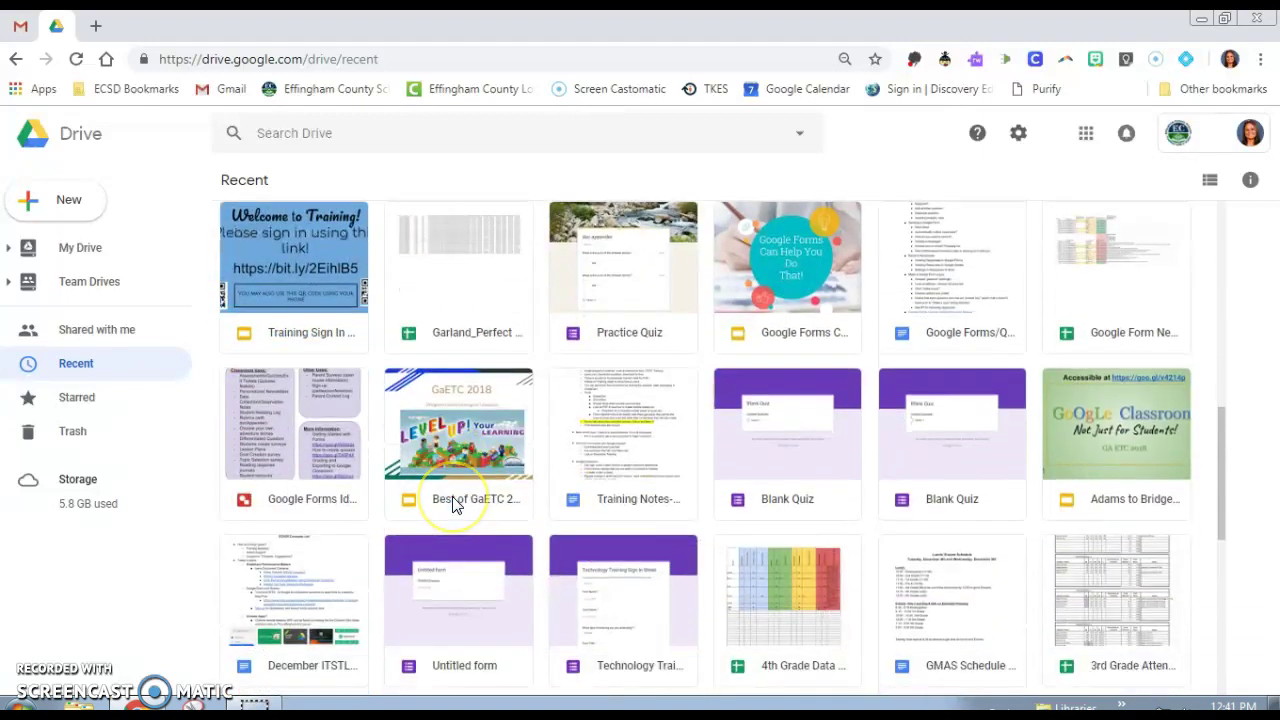
scroll(455, 497, up, 4)
scroll(460, 497, up, 3)
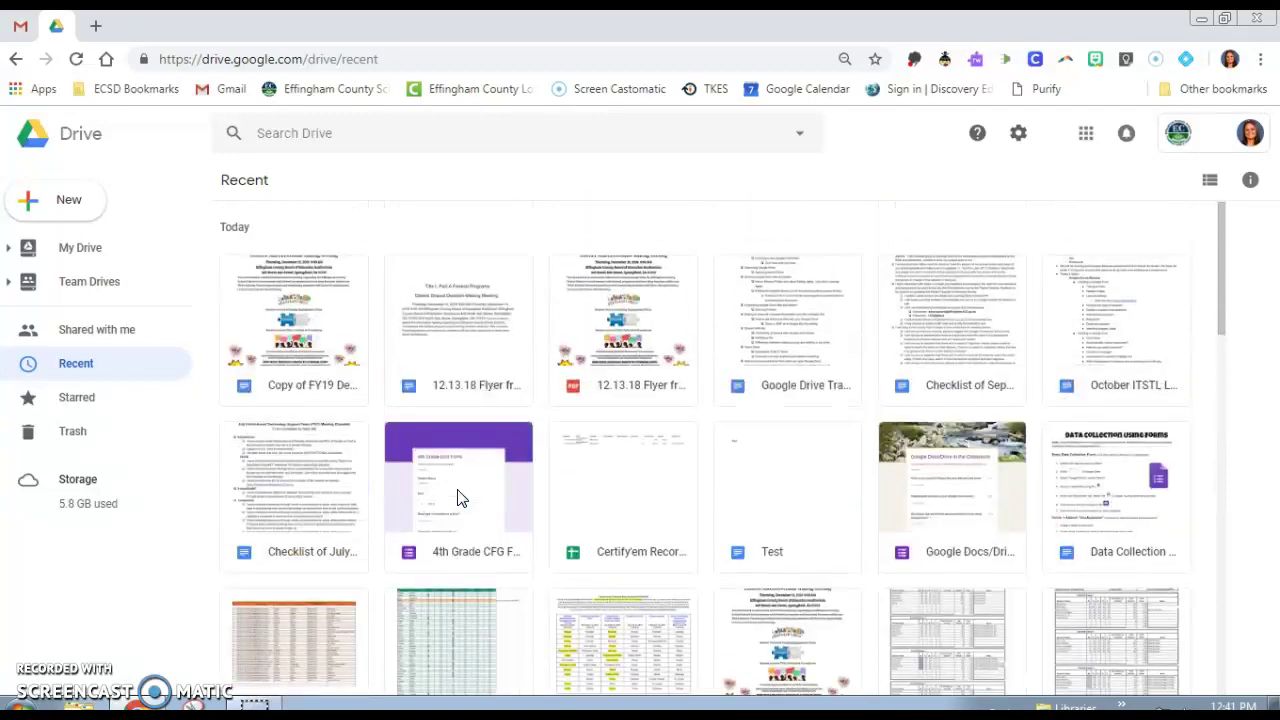
View the starred files, browse the Trash, and review the options for the deleted Teal Banner file without choosing one.
click(75, 399)
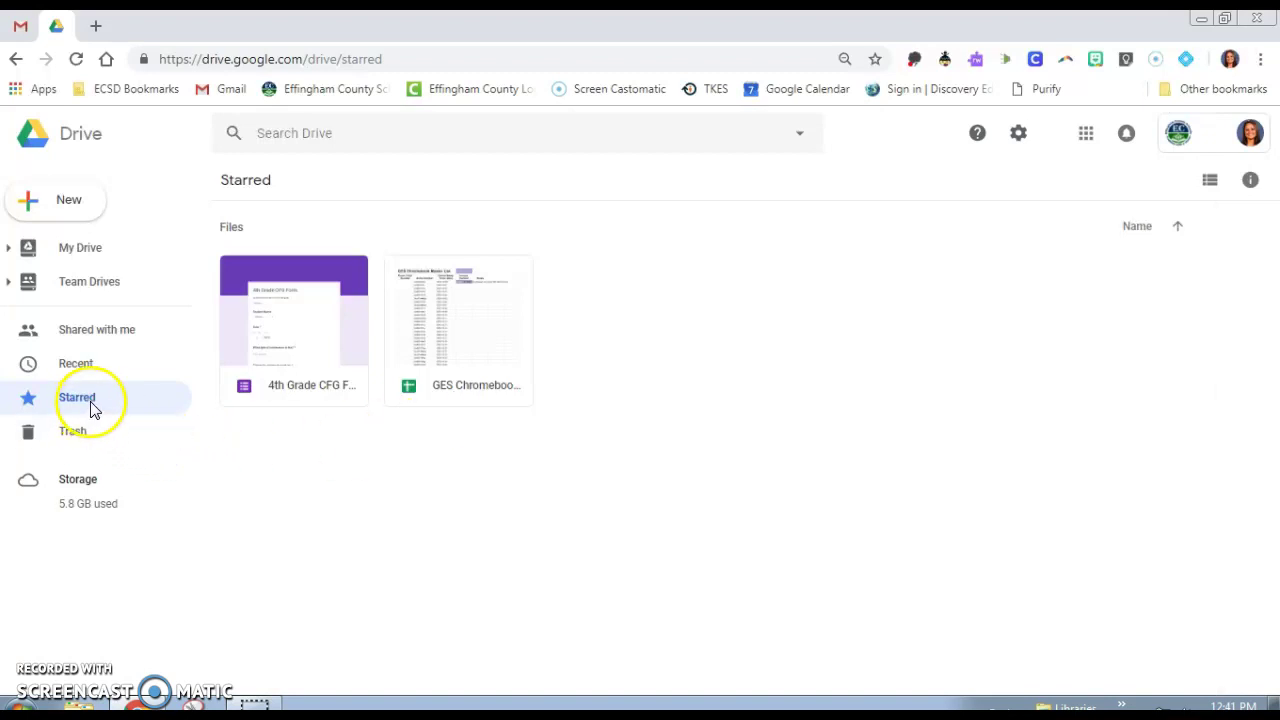
click(82, 430)
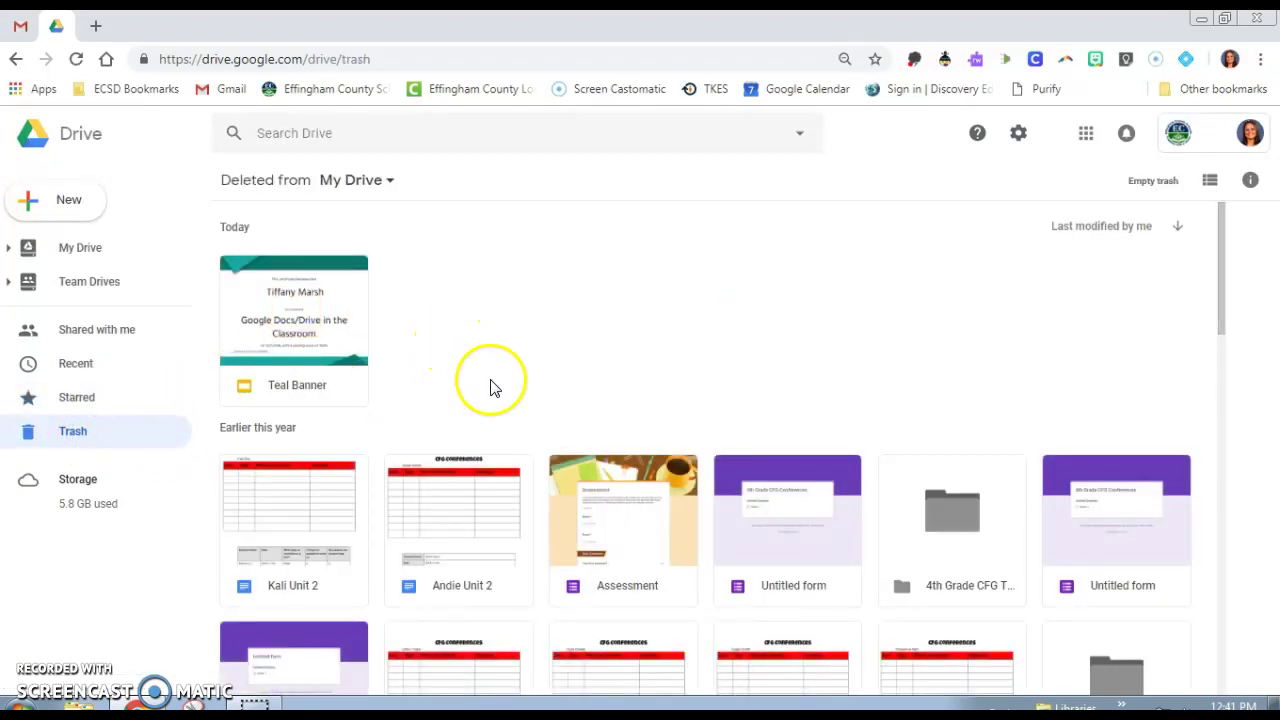
scroll(490, 388, down, 9)
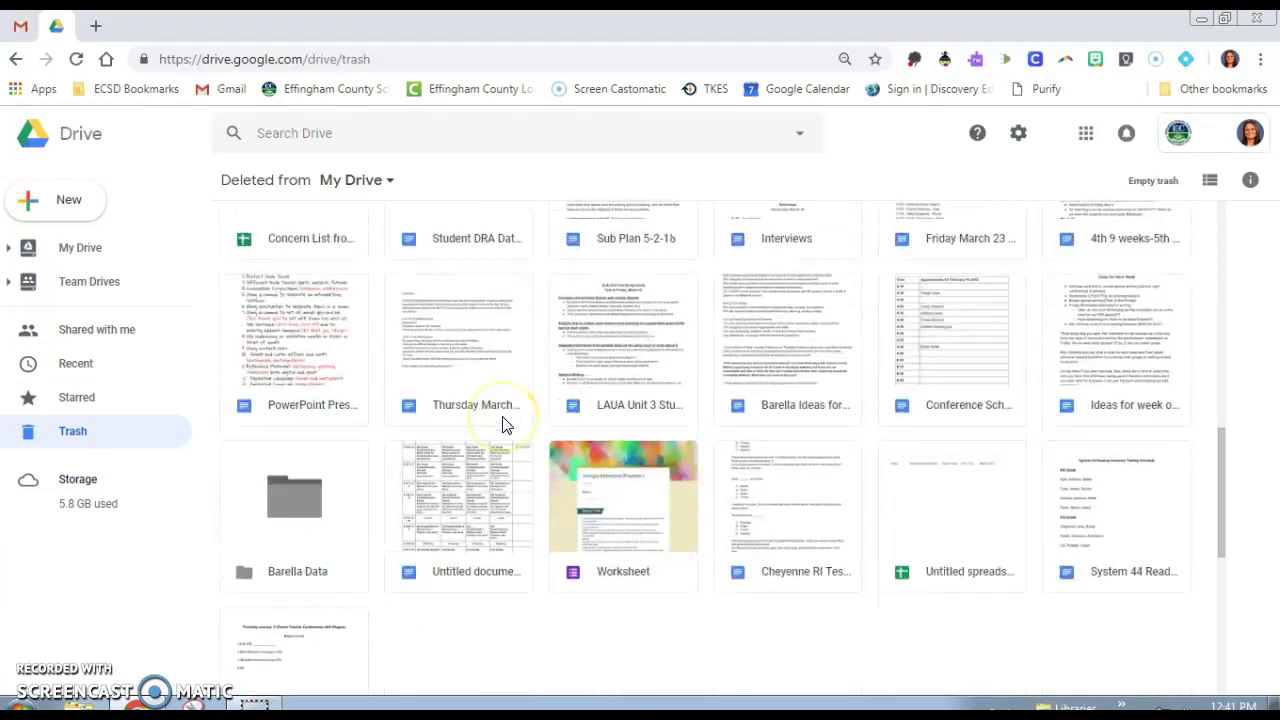
scroll(500, 418, up, 10)
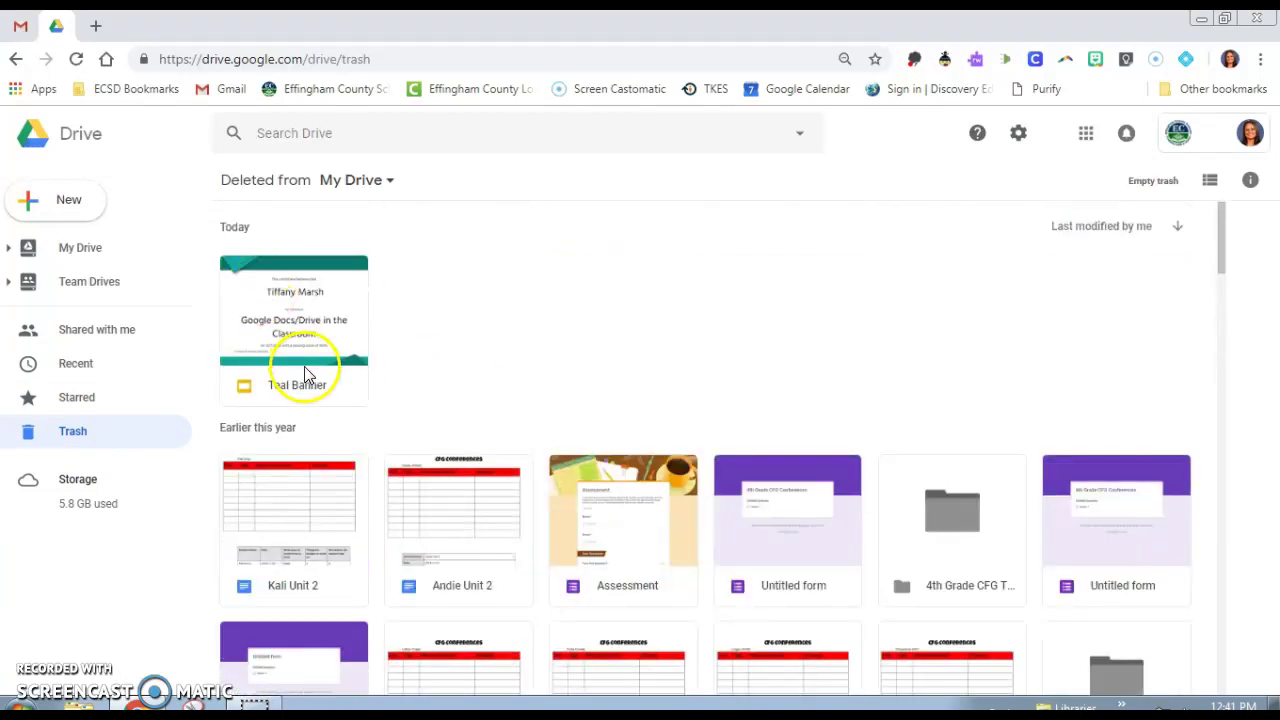
right_click(323, 401)
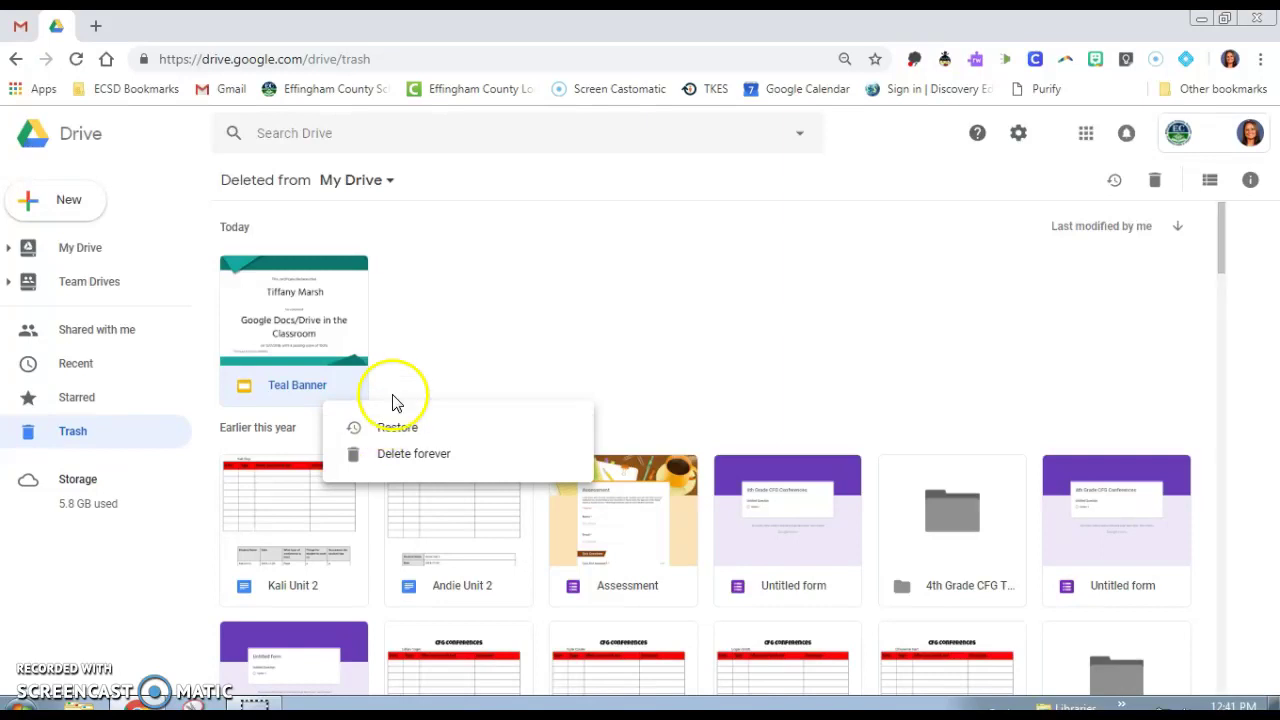
click(426, 368)
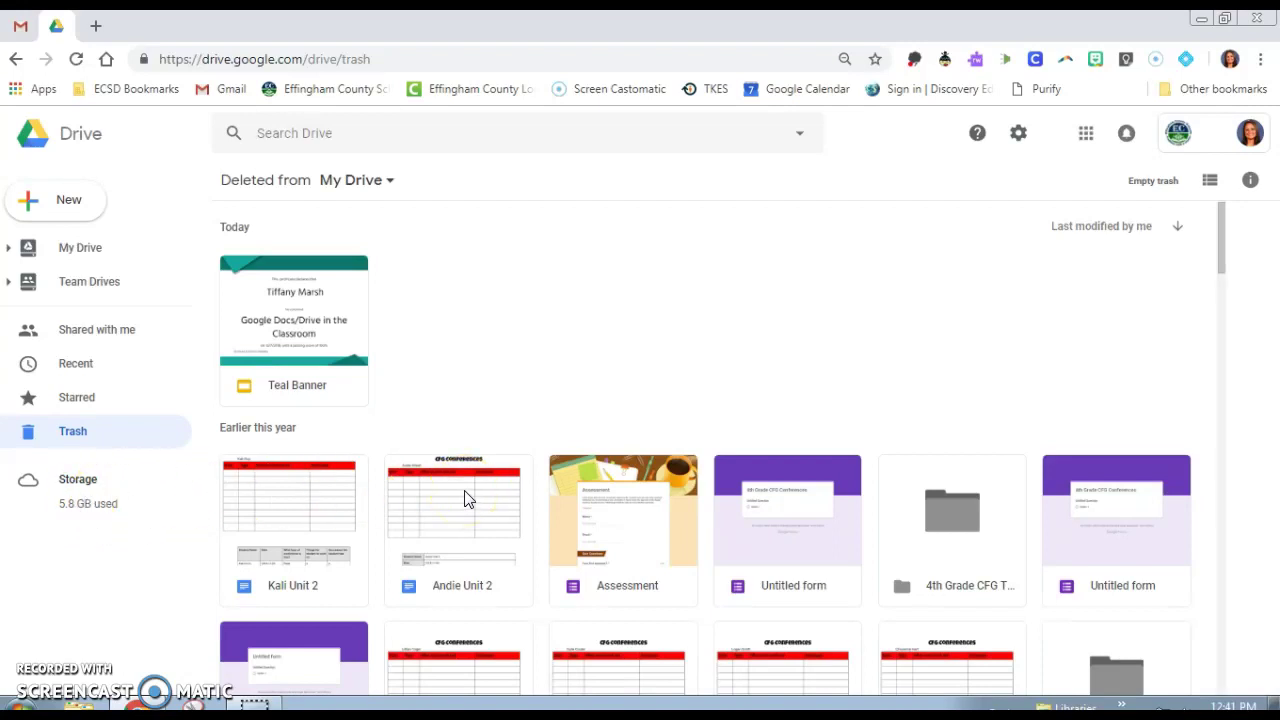
Return to My Drive and open the sharing settings of the green Technology Tips folder.
click(44, 140)
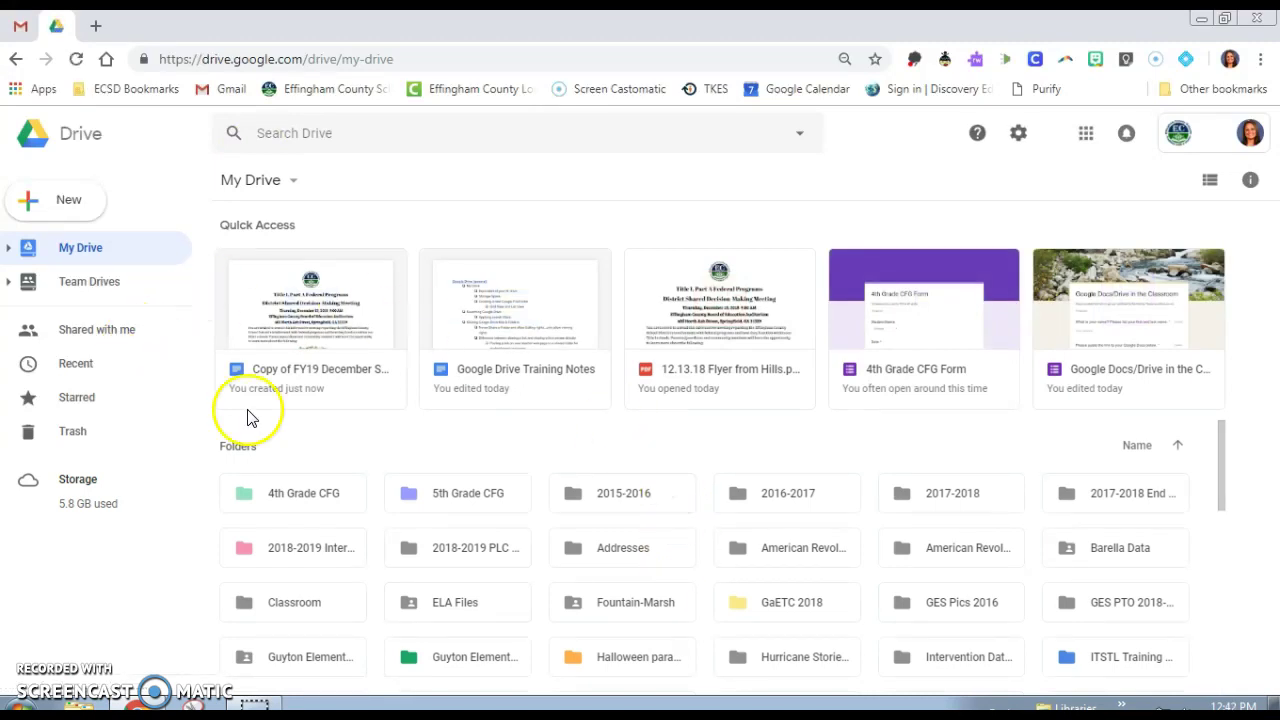
scroll(365, 450, down, 4)
scroll(365, 450, up, 1)
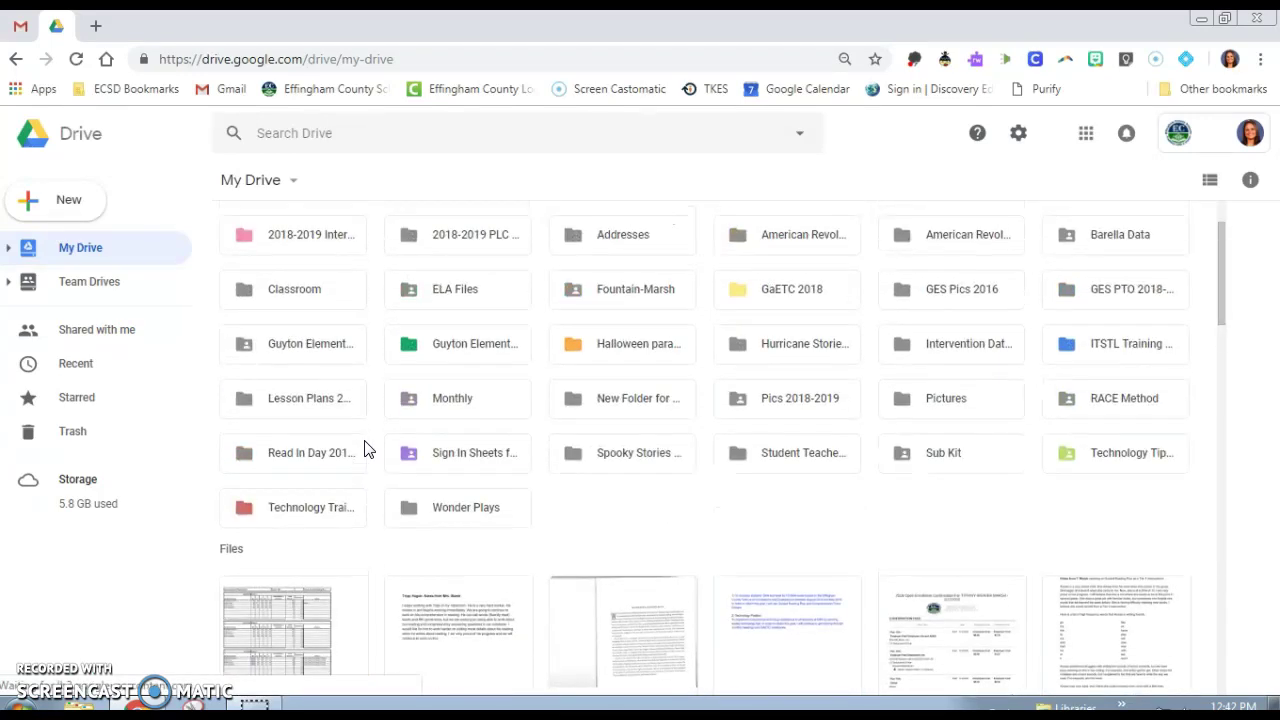
scroll(367, 449, up, 3)
scroll(365, 448, down, 3)
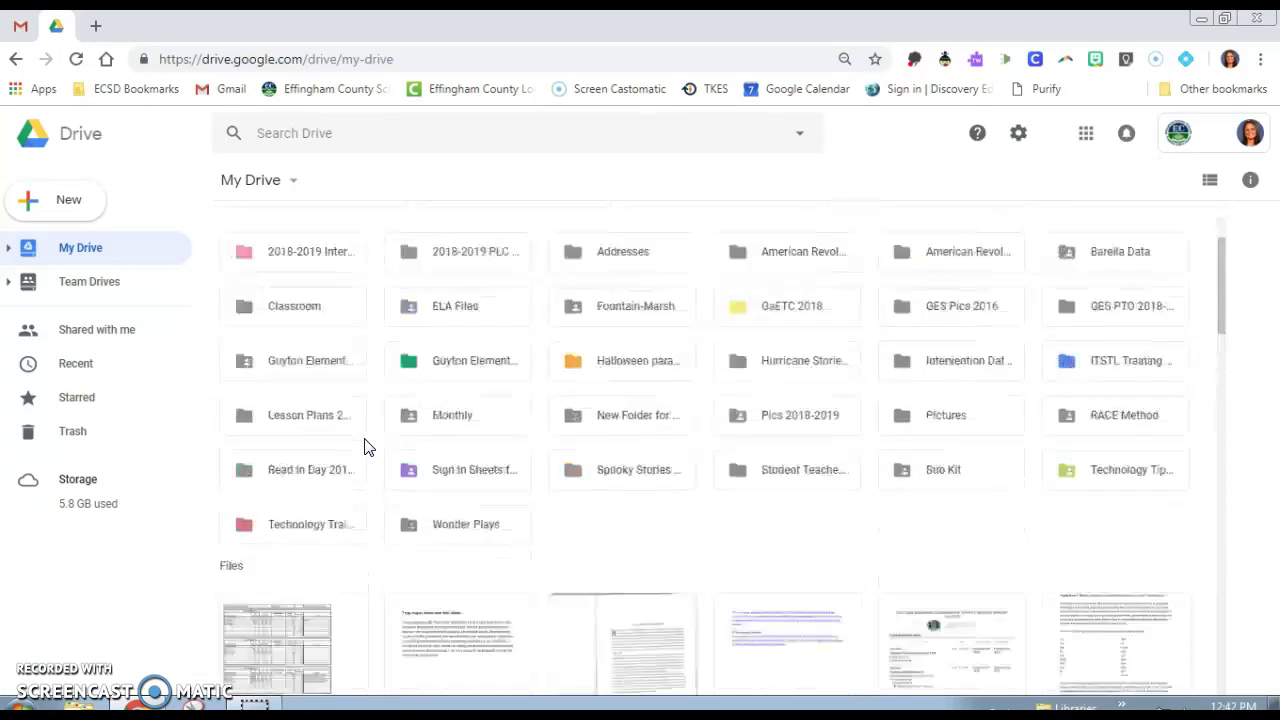
right_click(1075, 470)
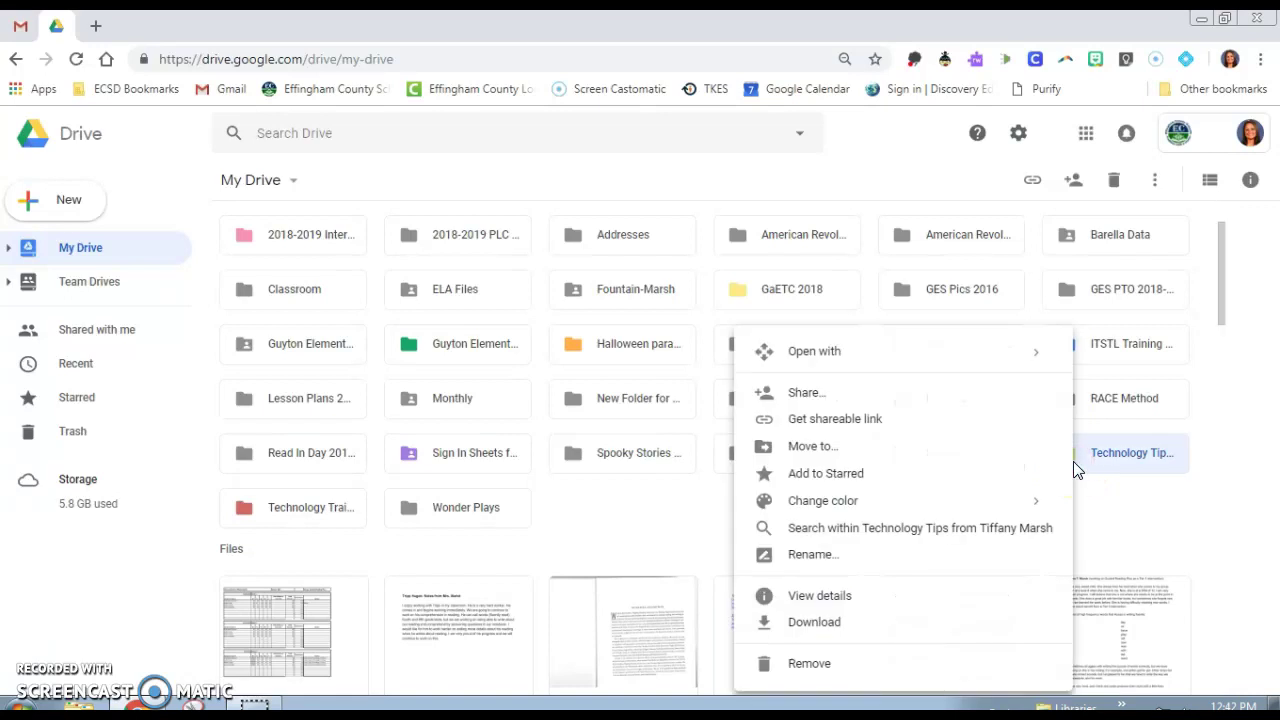
click(827, 398)
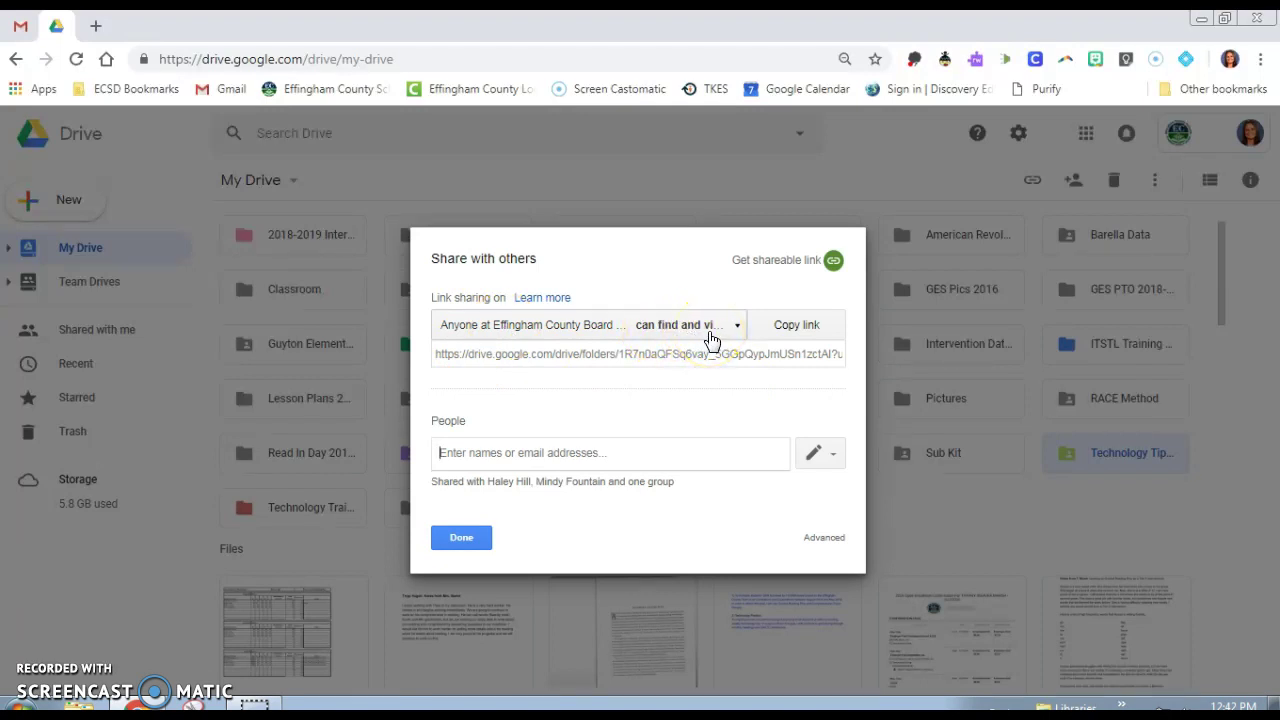
Try the Can view only permission for people added to the folder, restore Can organize, add, & edit, and close the sharing settings.
click(810, 455)
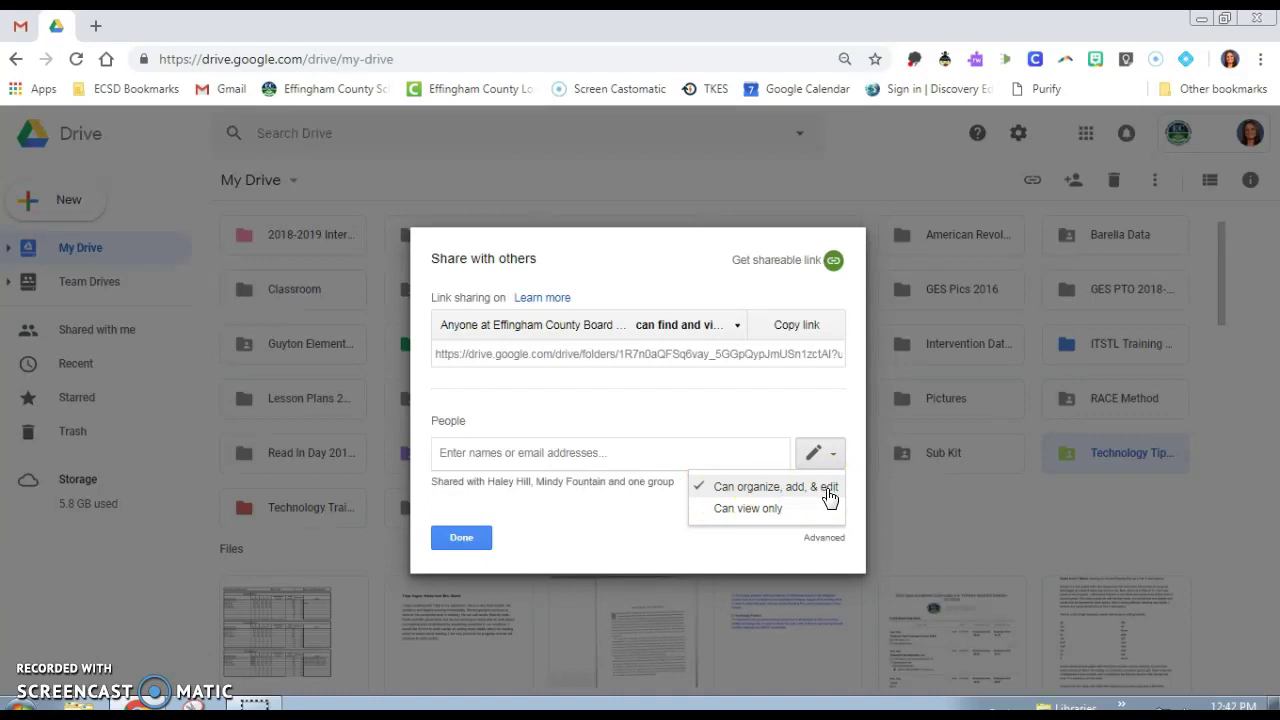
click(789, 511)
click(818, 452)
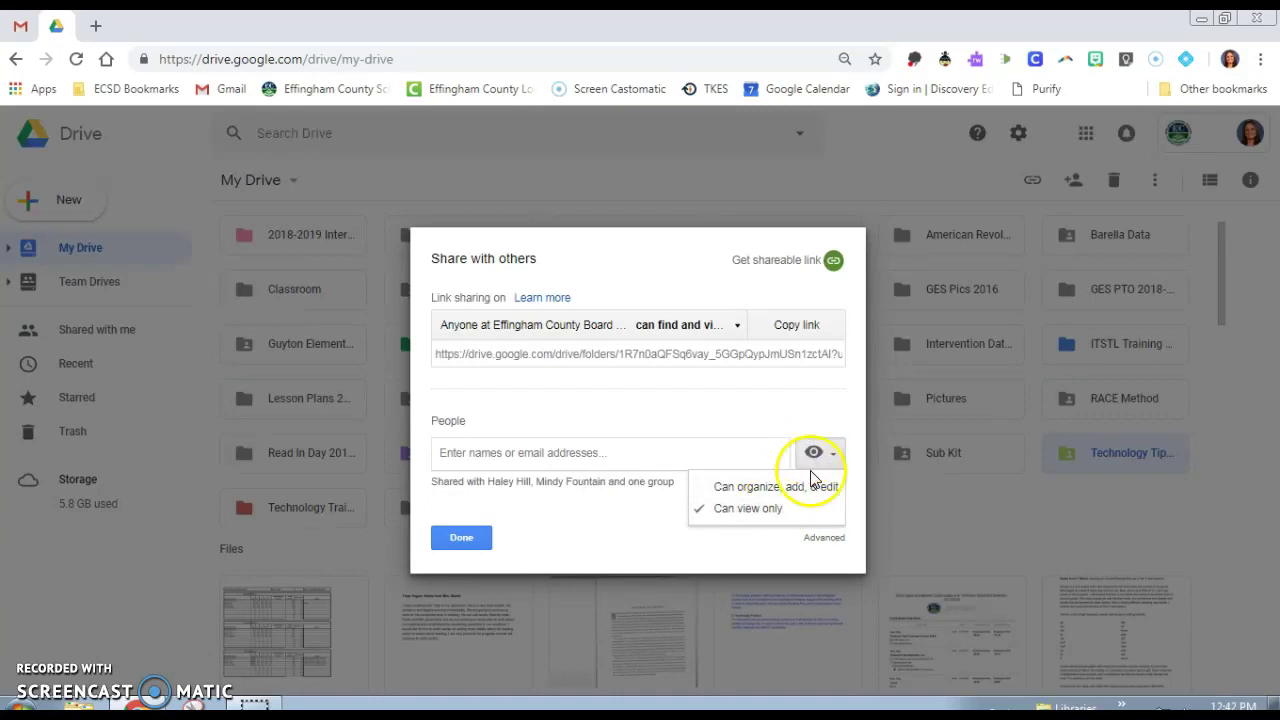
click(742, 494)
click(742, 494)
click(470, 538)
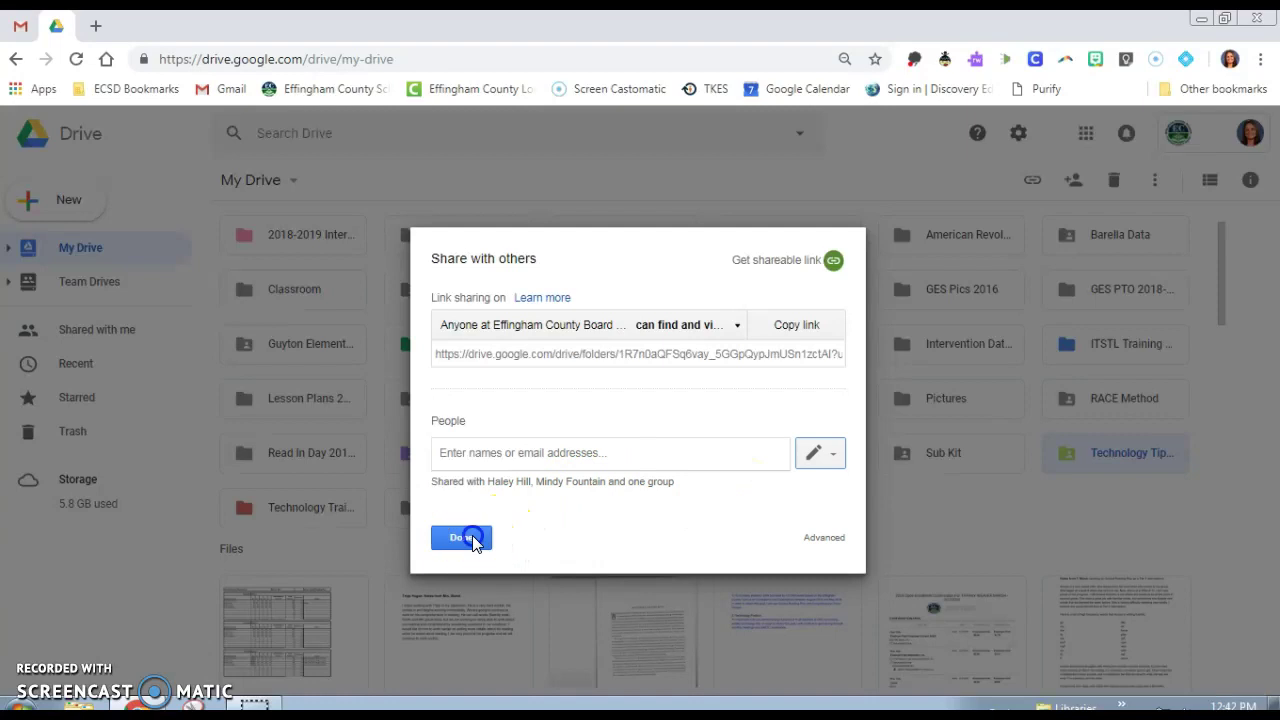
Get a shareable link for the Technology Tips folder.
right_click(1101, 457)
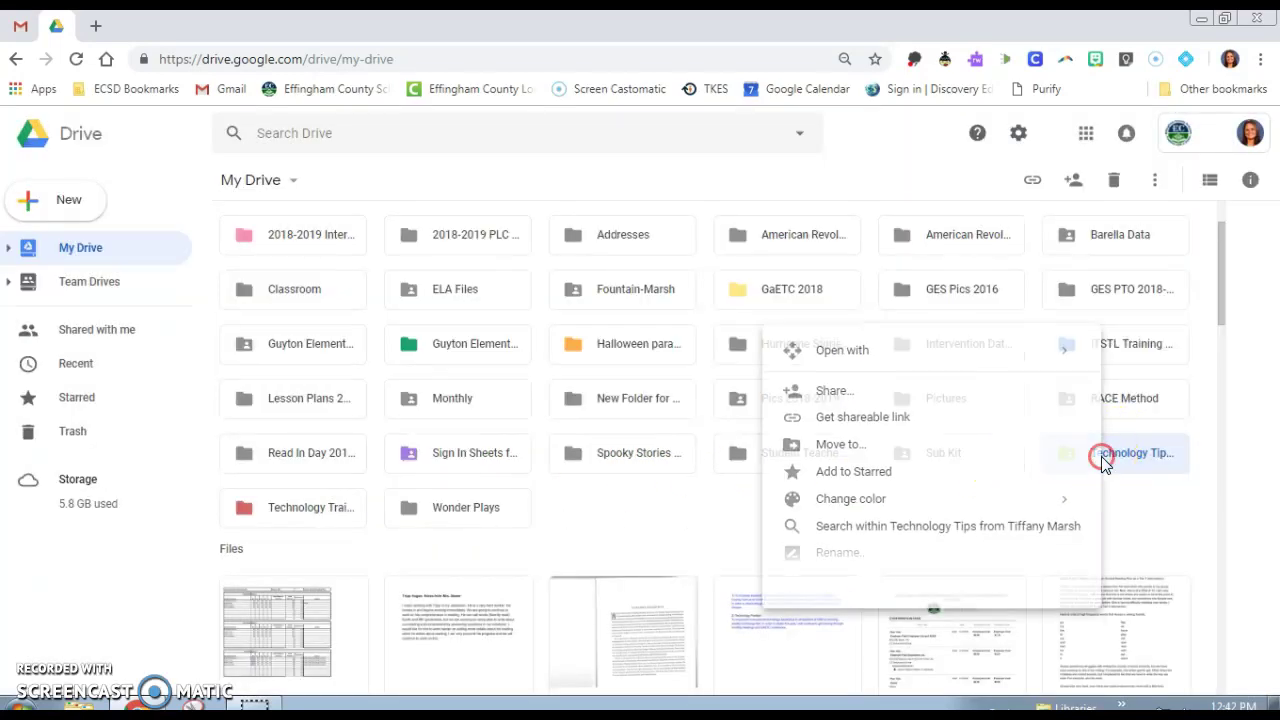
click(808, 424)
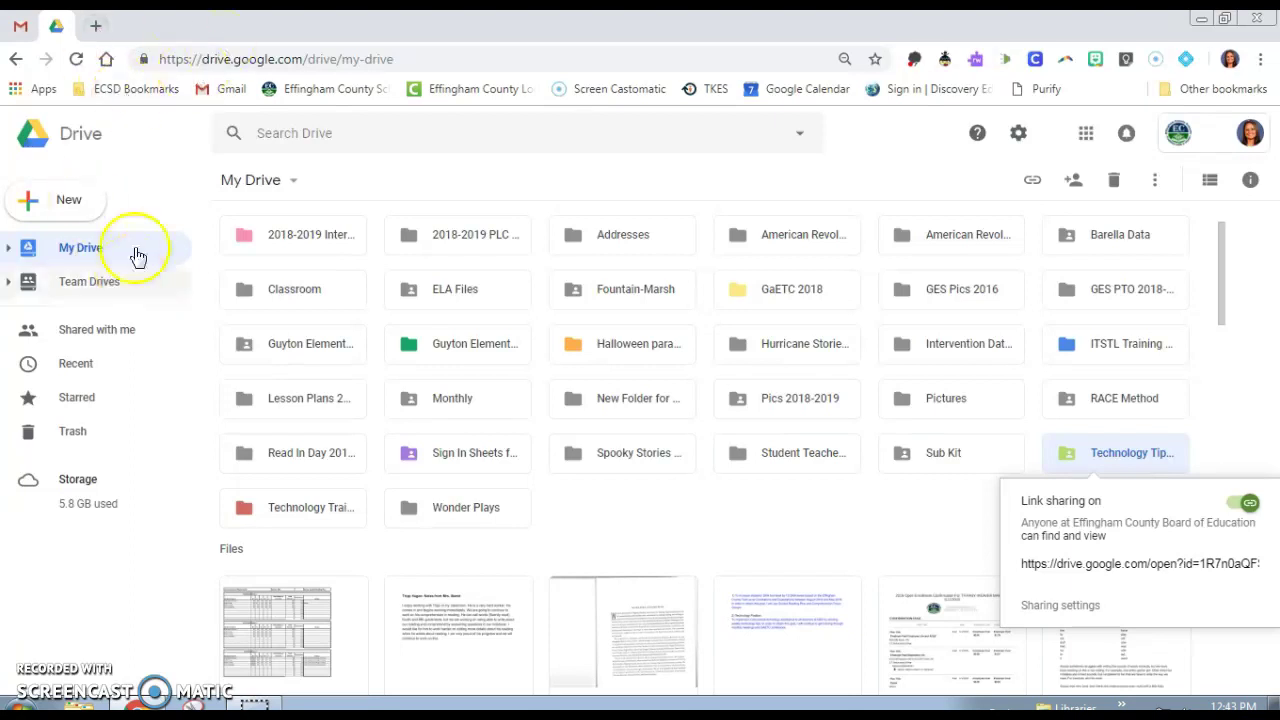
Upload the 12.13.18 Flyer from Hills PDF from the School Website folder on the computer to My Drive.
click(84, 215)
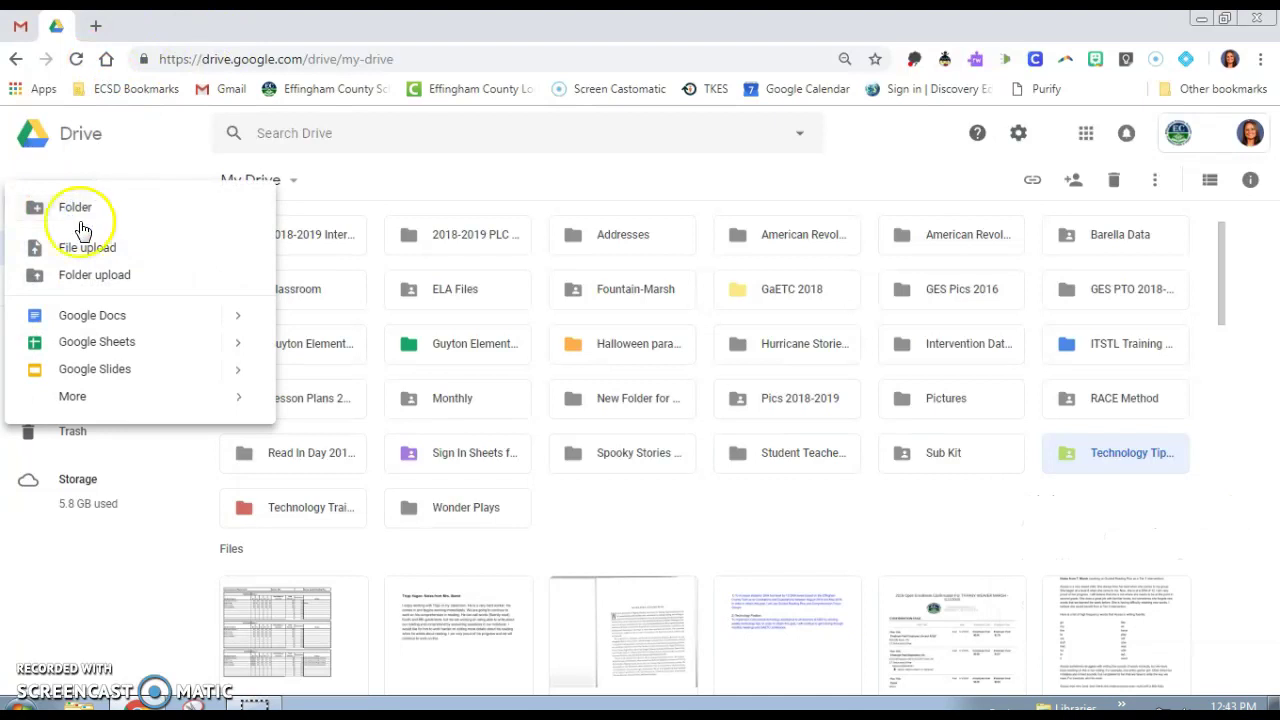
click(78, 258)
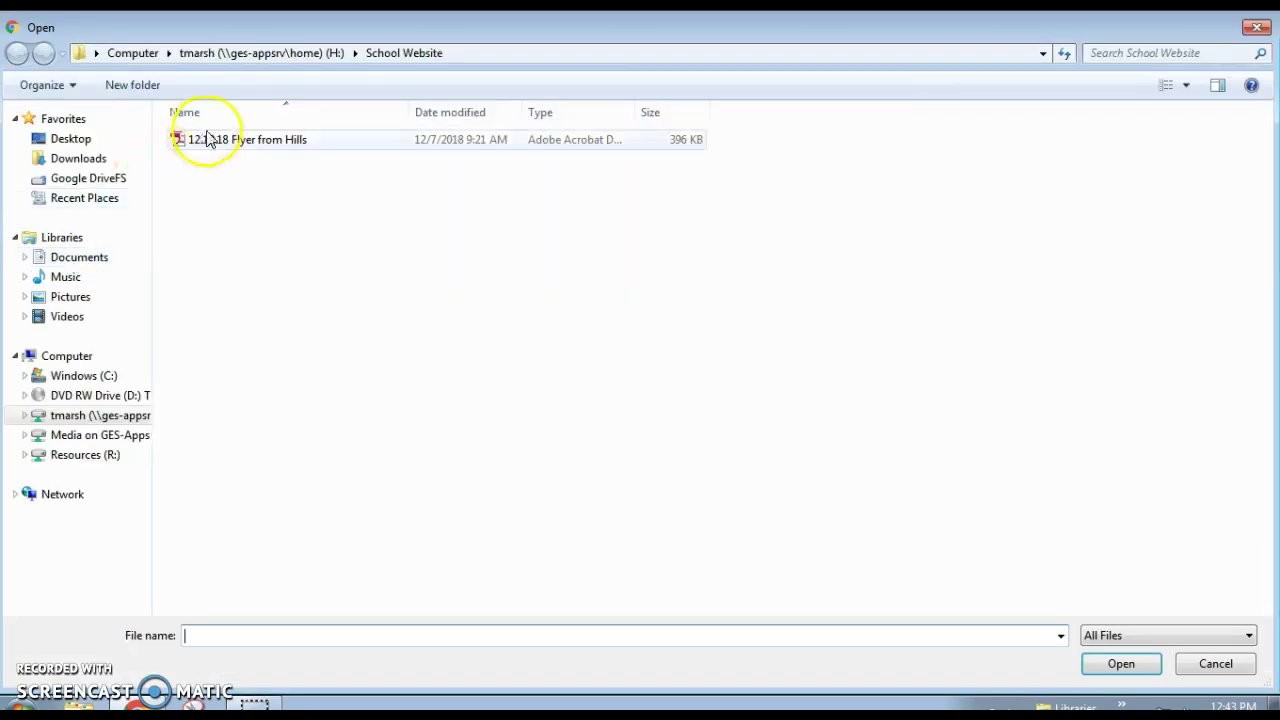
double_click(225, 146)
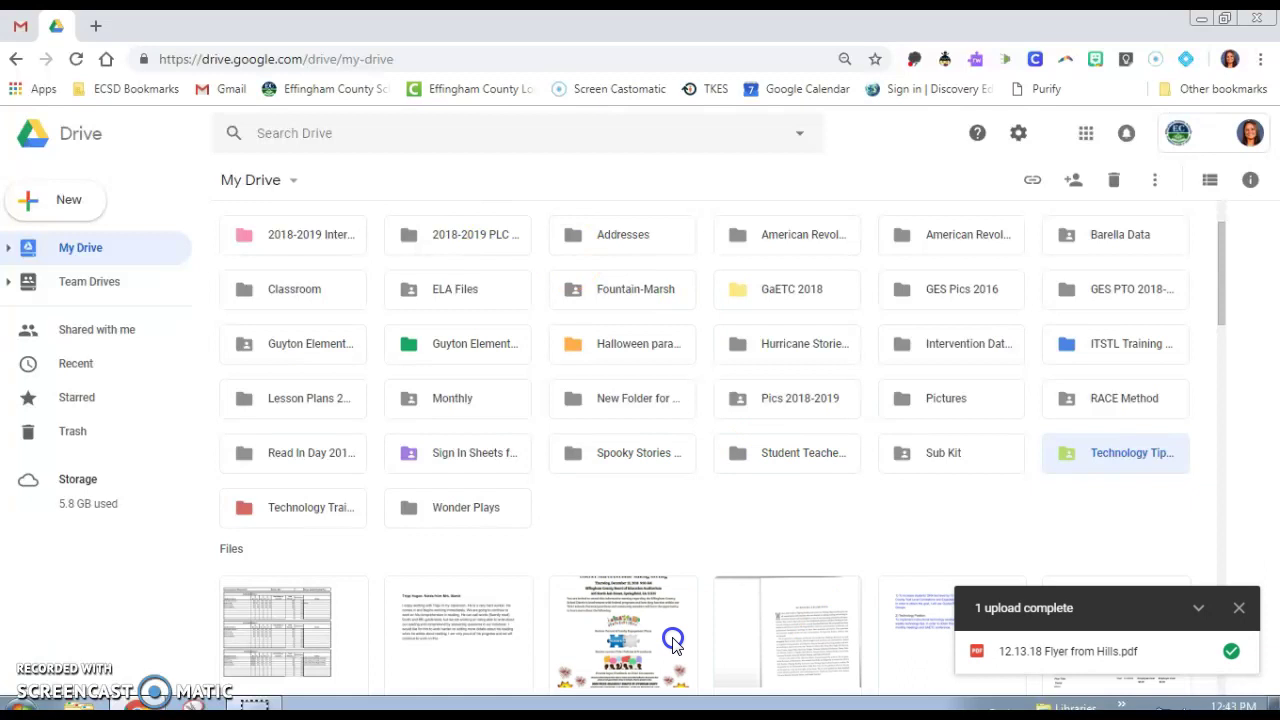
Find the uploaded 12.13.18 Flyer from Hills PDF among the My Drive files and read through its preview.
scroll(443, 577, down, 5)
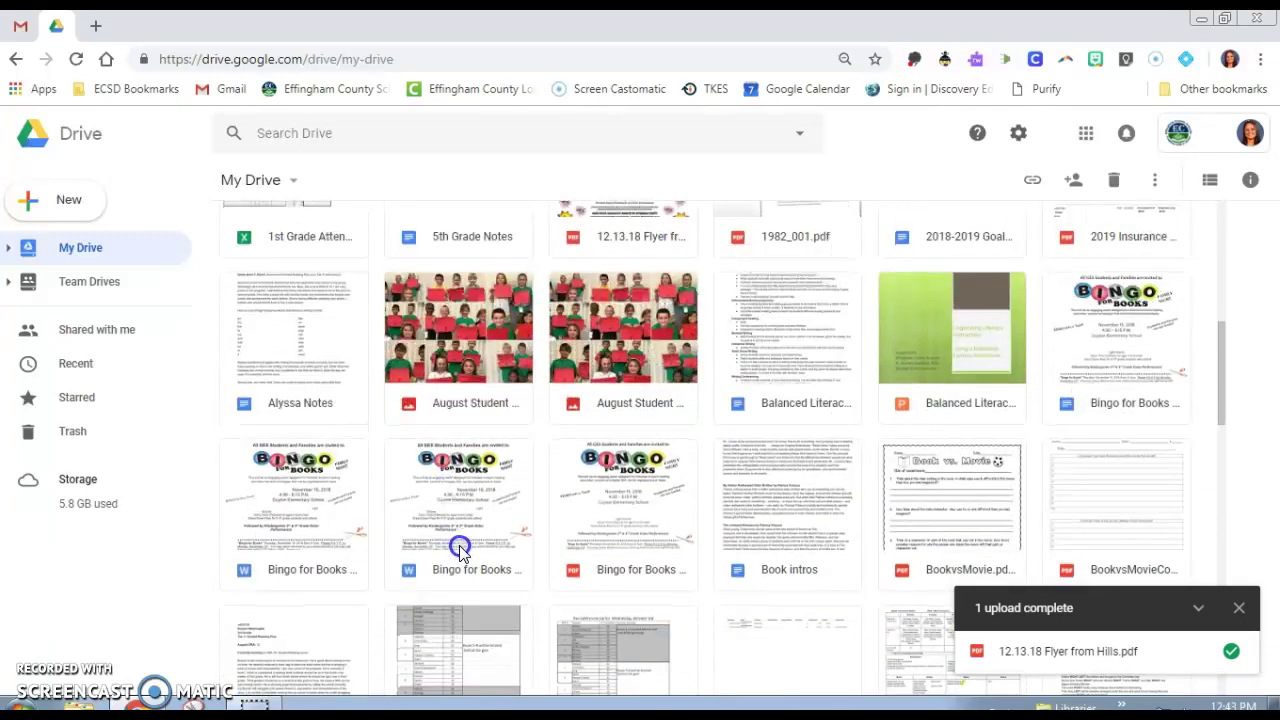
scroll(469, 545, down, 1)
scroll(478, 543, up, 4)
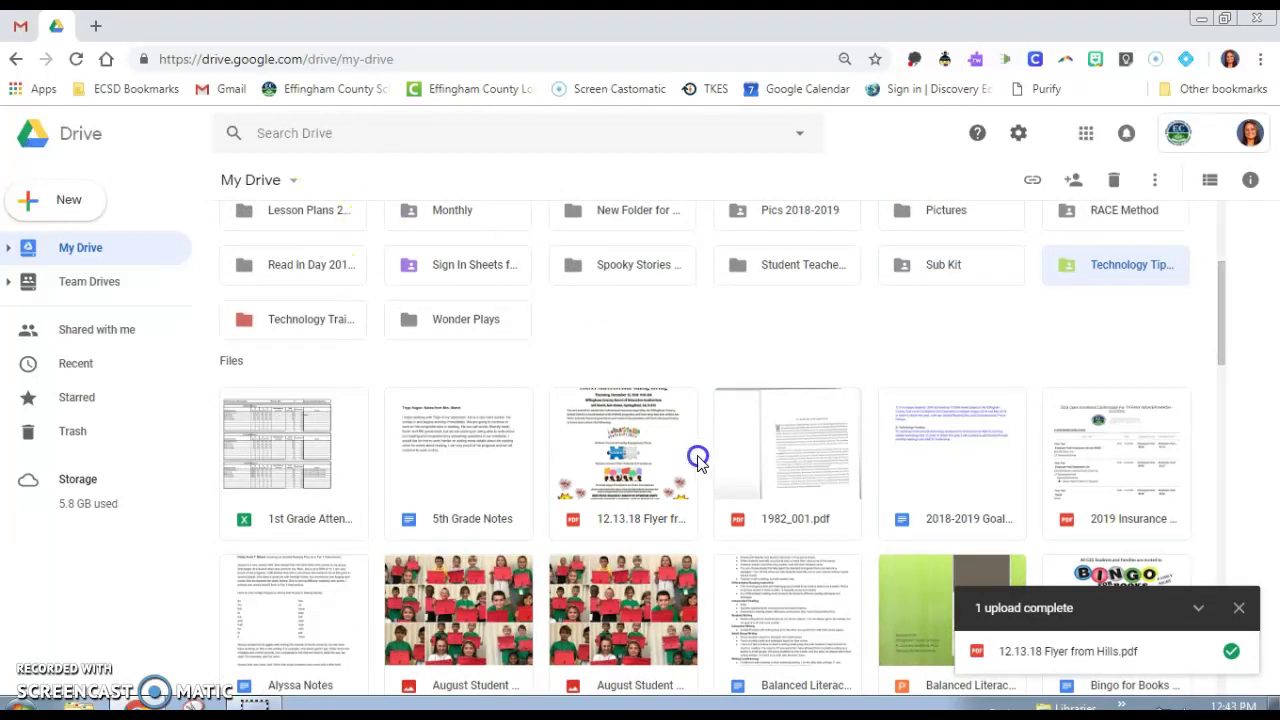
double_click(667, 497)
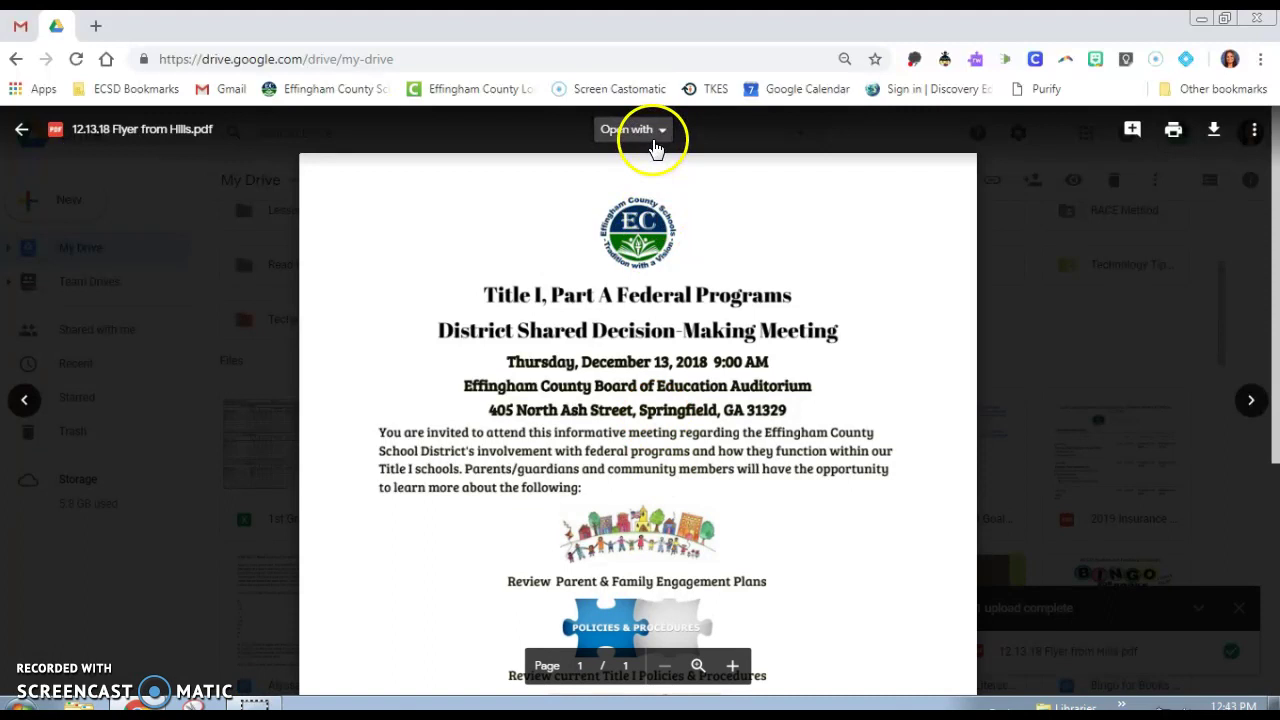
scroll(657, 455, down, 4)
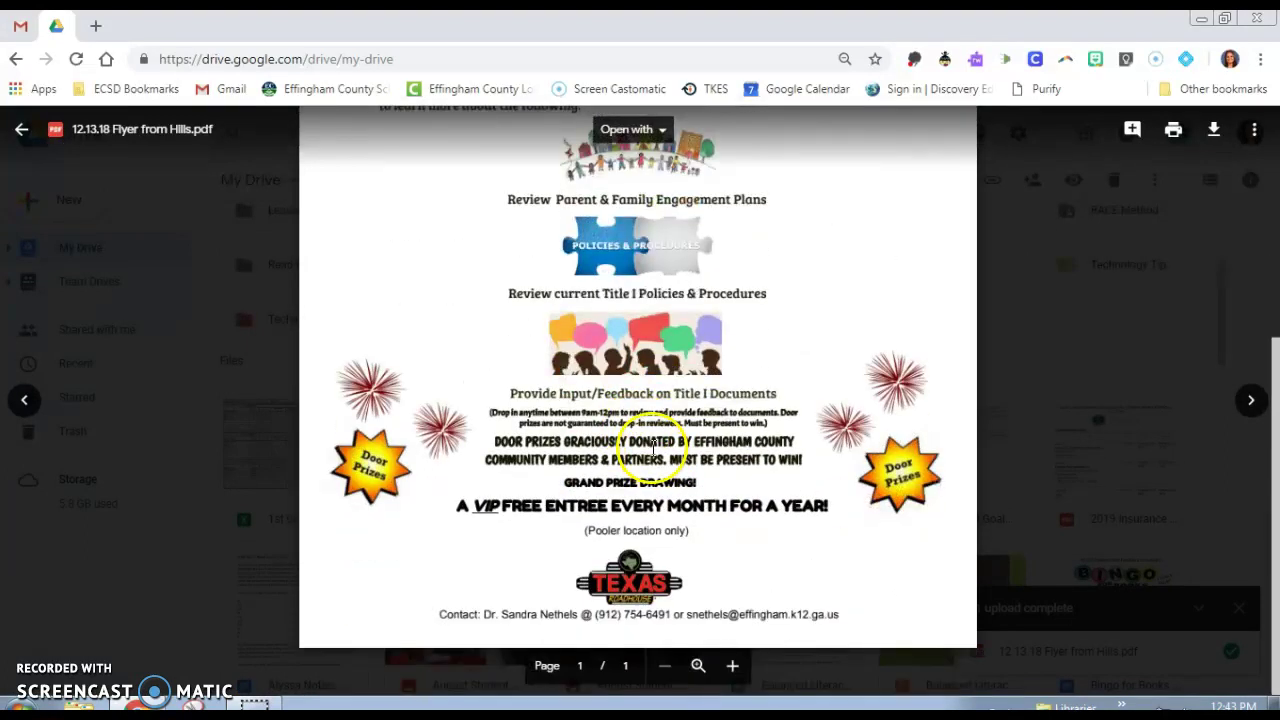
scroll(657, 455, up, 4)
Open the flyer PDF with Google Docs and review the converted text on both pages.
click(634, 131)
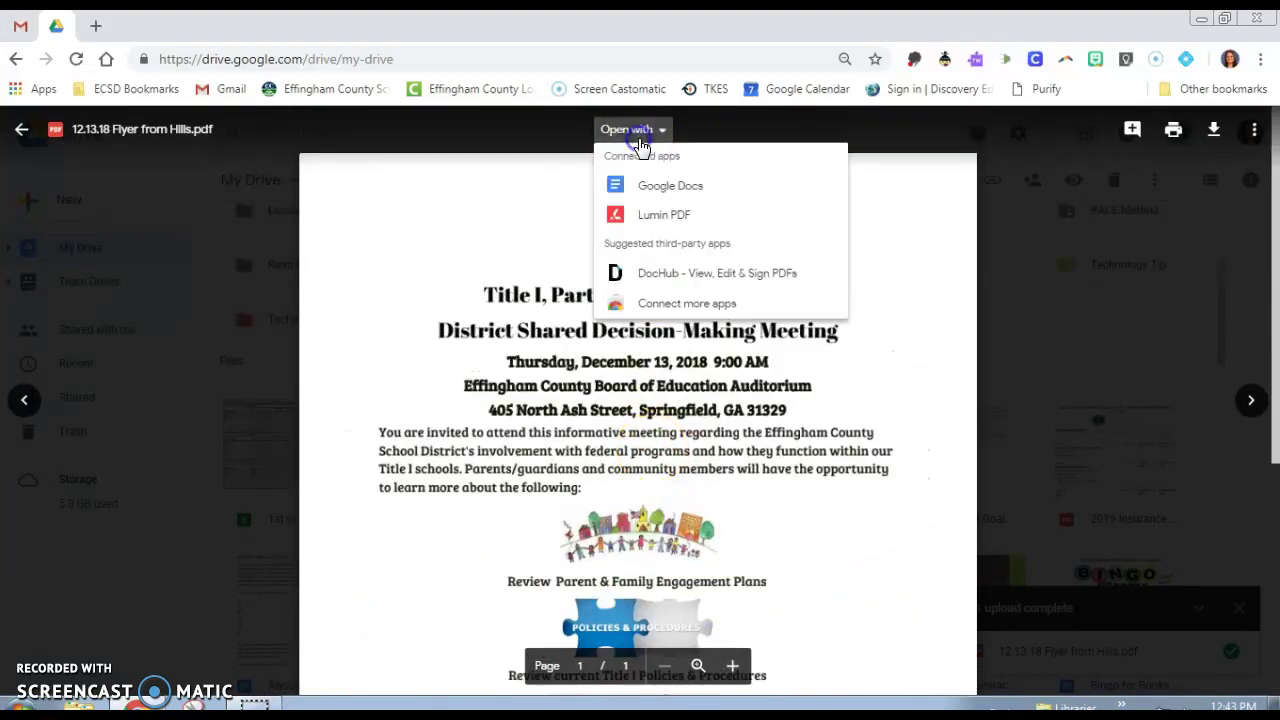
click(642, 187)
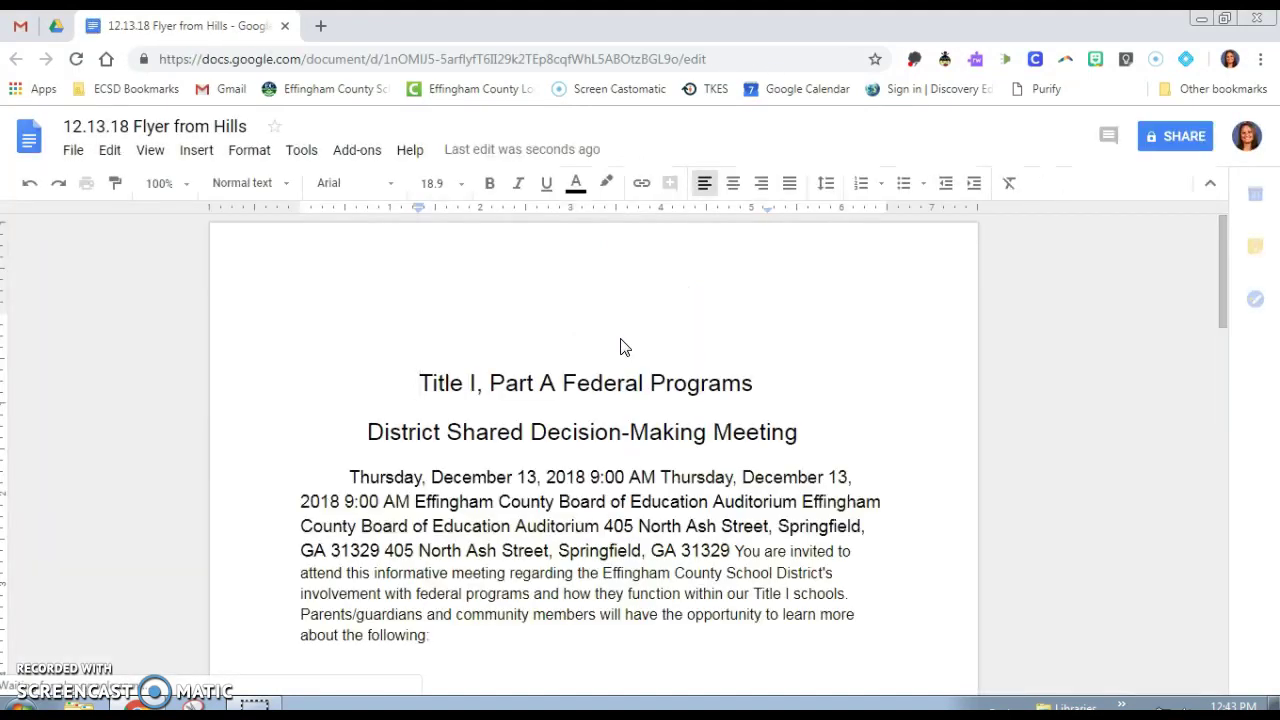
scroll(590, 530, down, 6)
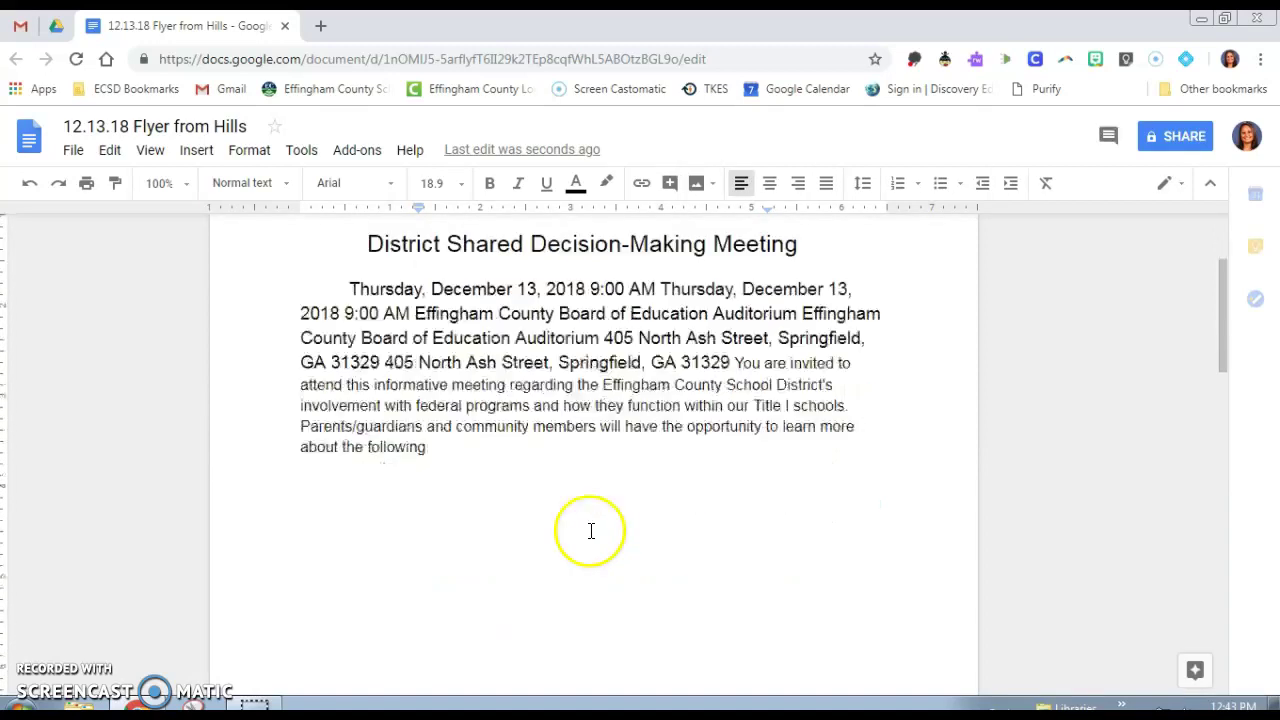
scroll(599, 543, down, 15)
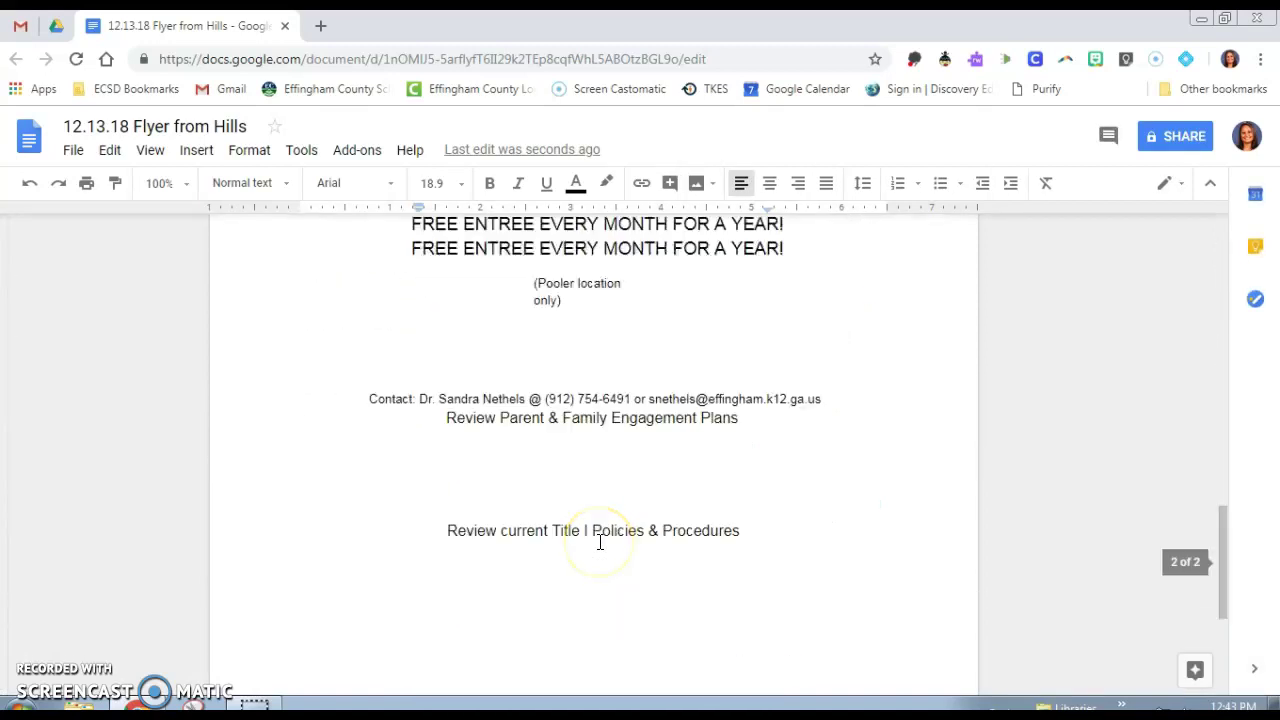
scroll(600, 542, up, 10)
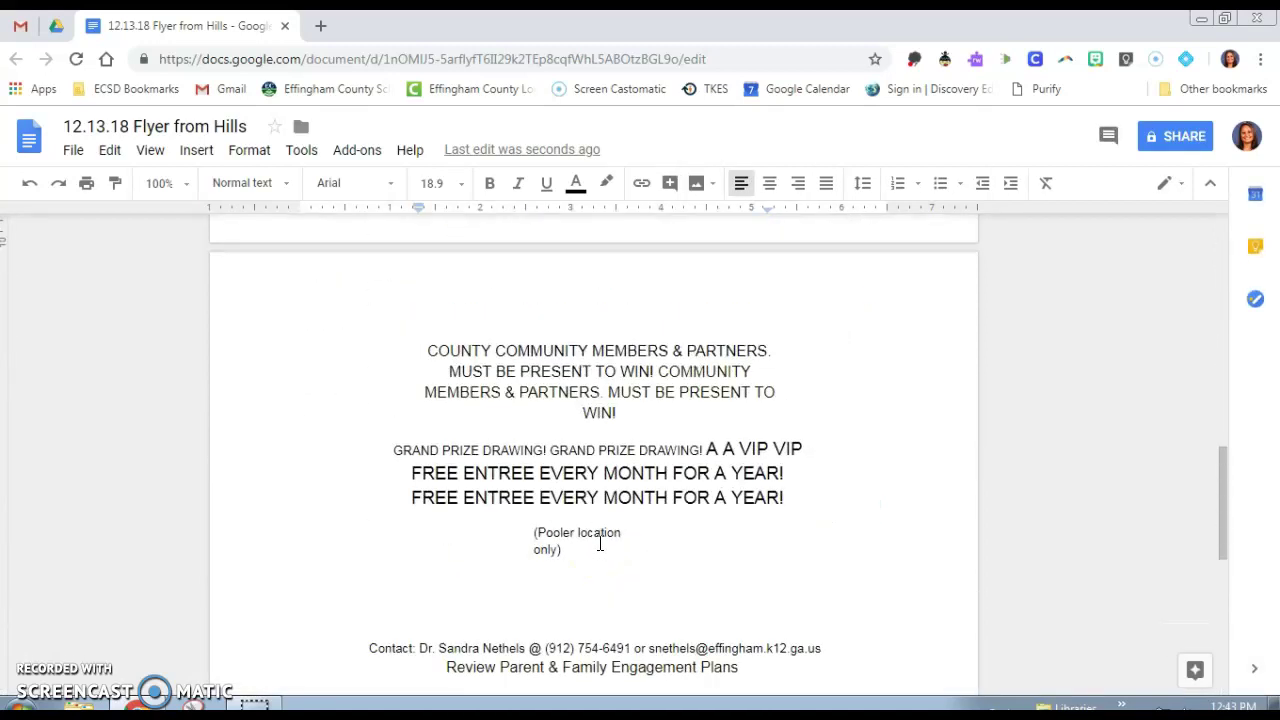
scroll(600, 542, up, 3)
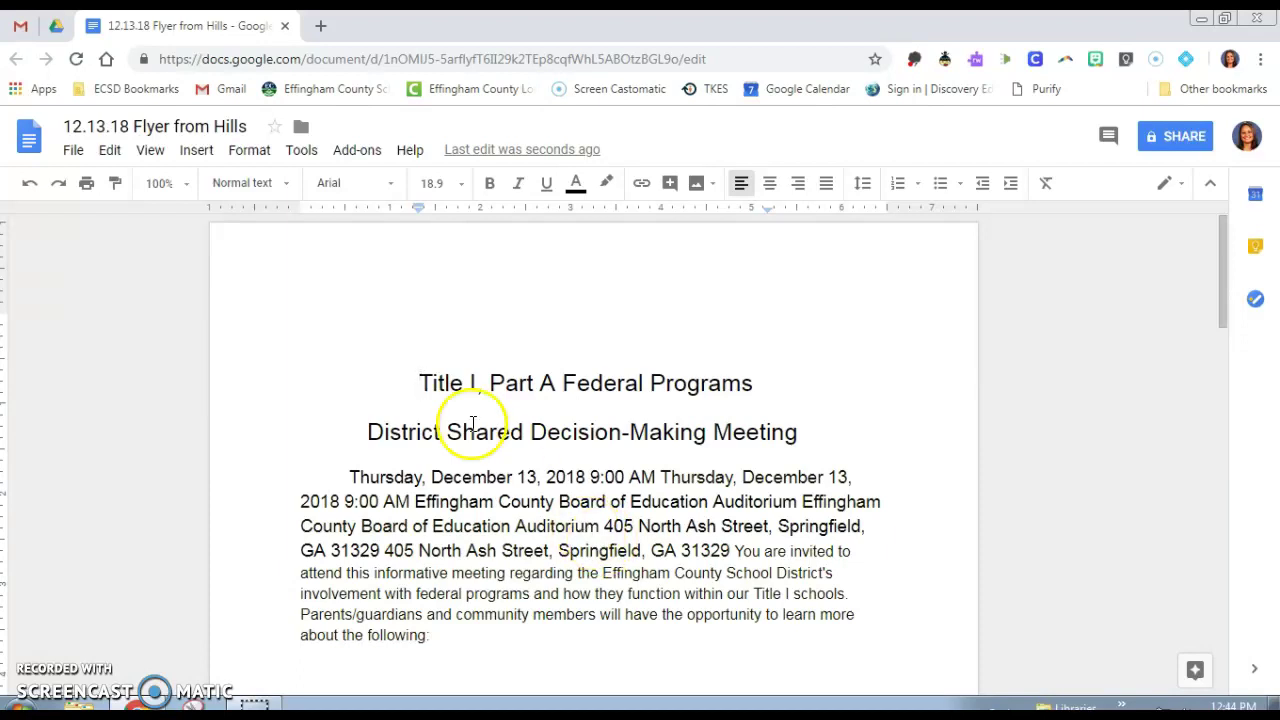
Close the converted document and the PDF preview, returning to the Quick Access area of My Drive.
click(281, 26)
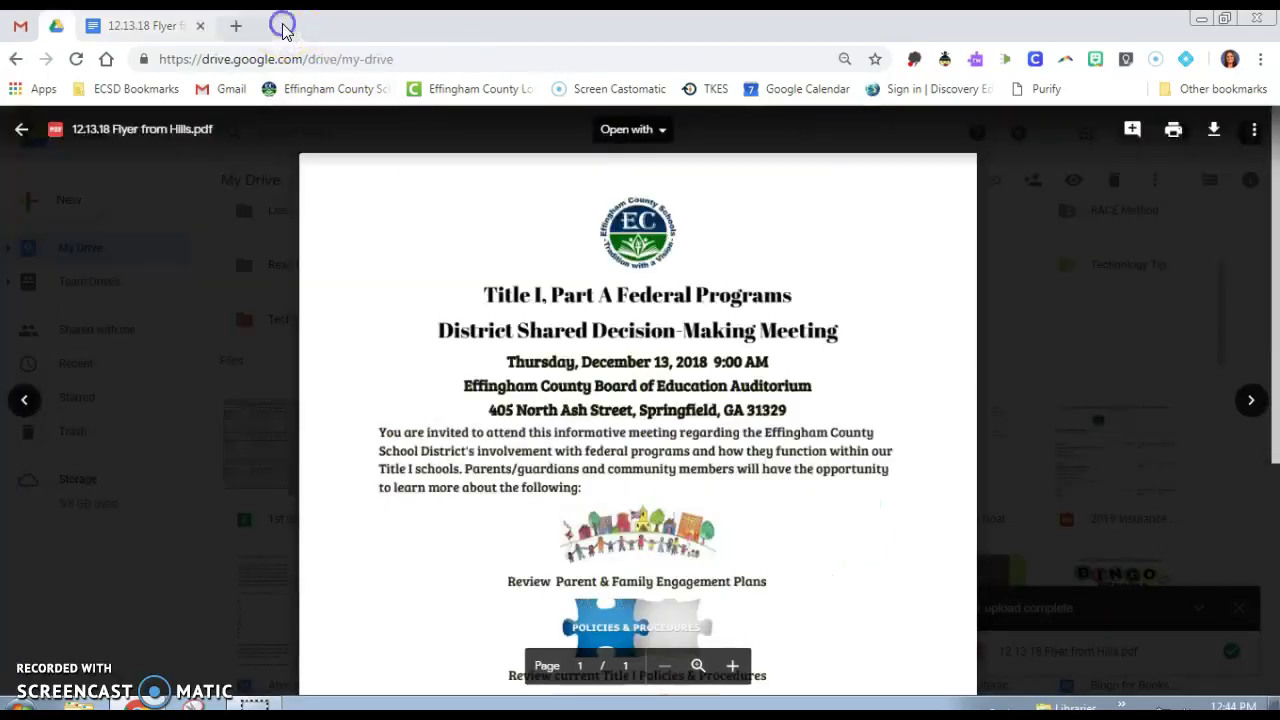
click(30, 138)
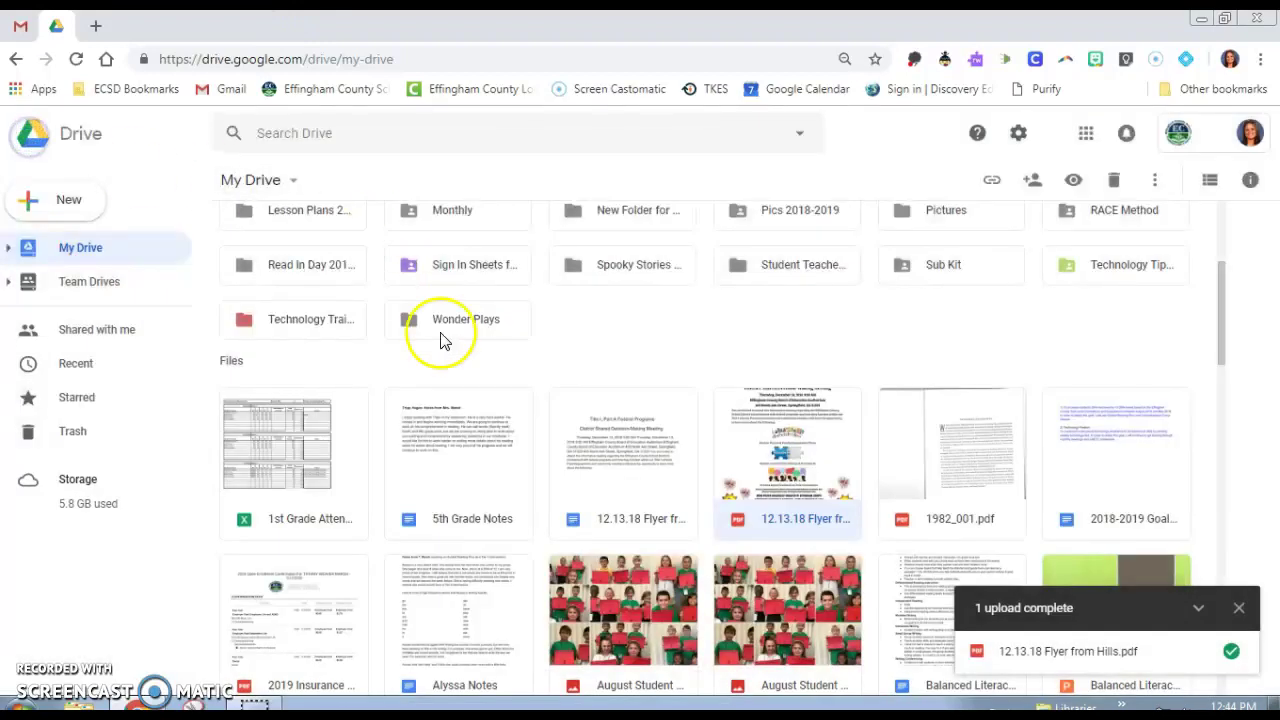
scroll(486, 371, up, 5)
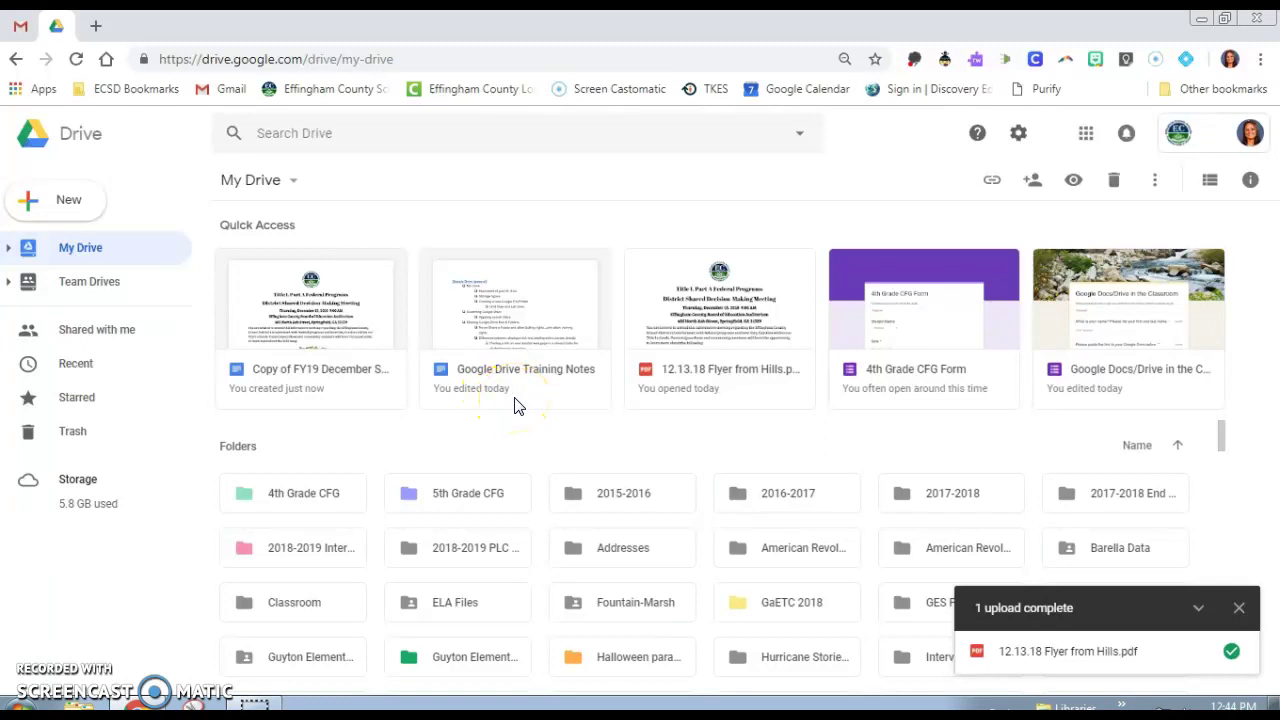
Preview the selected flyer PDF and return to the My Drive file list.
click(1032, 183)
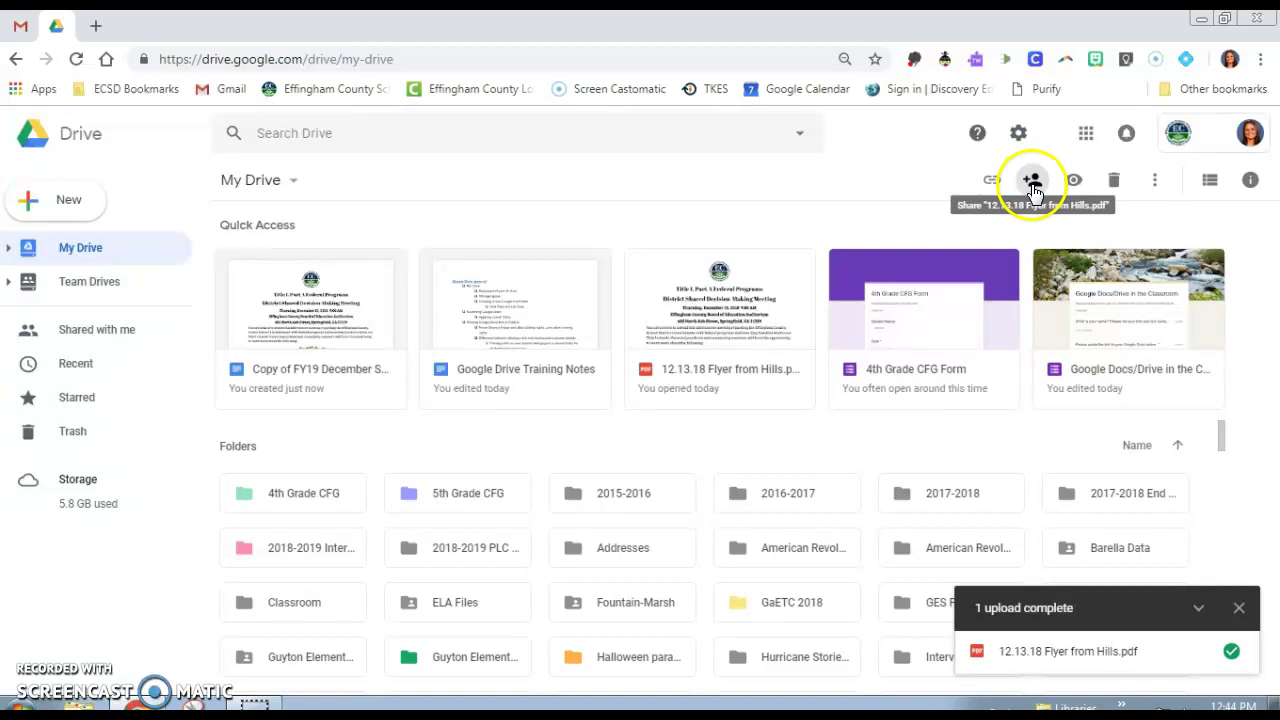
click(1076, 183)
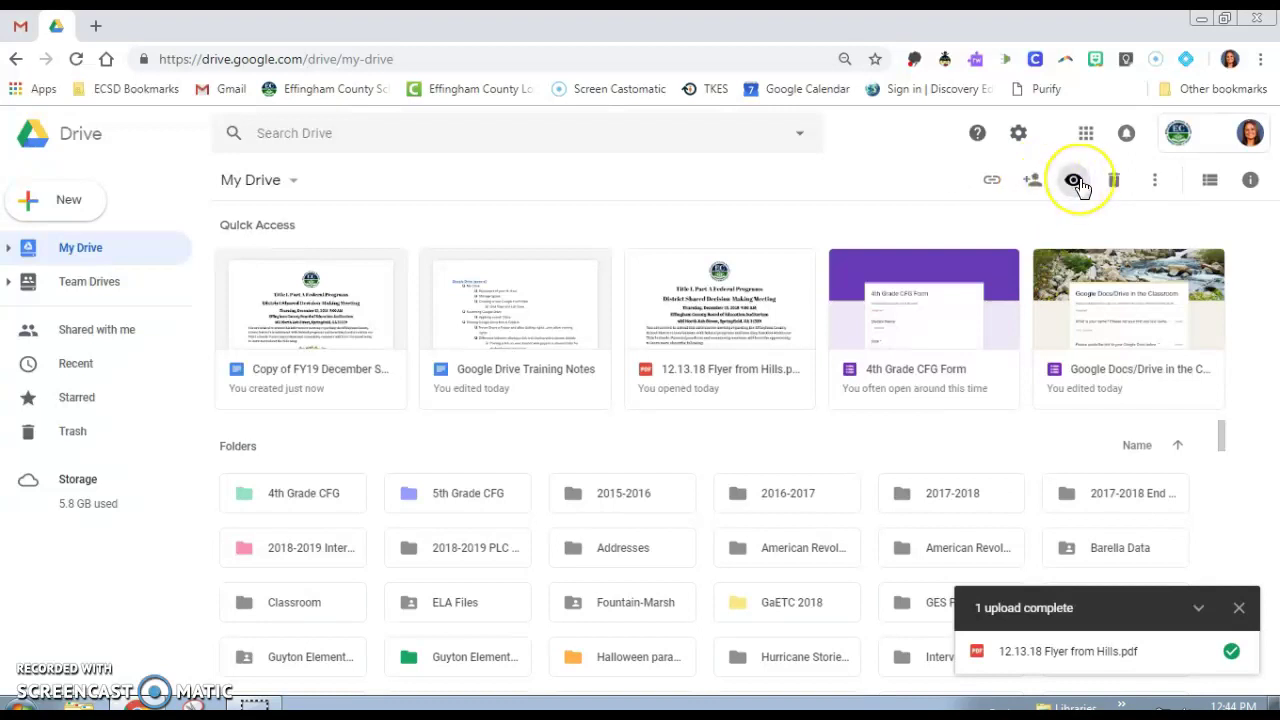
click(1076, 183)
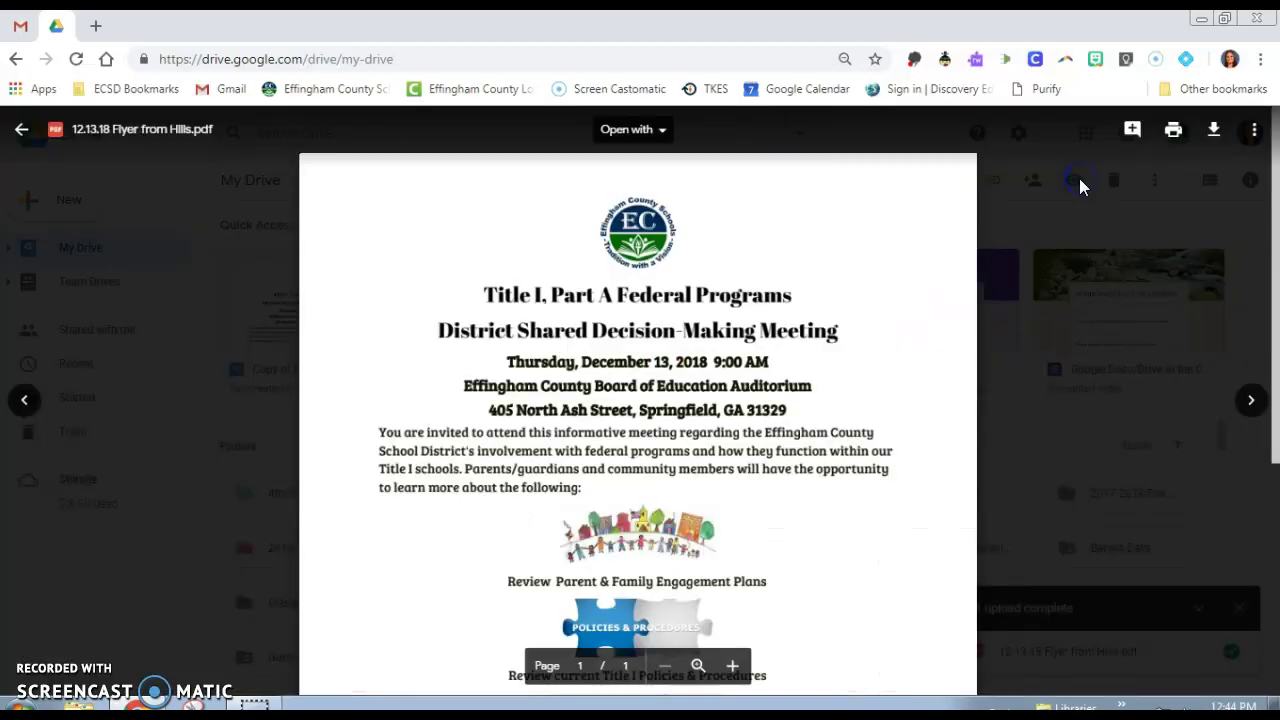
click(18, 132)
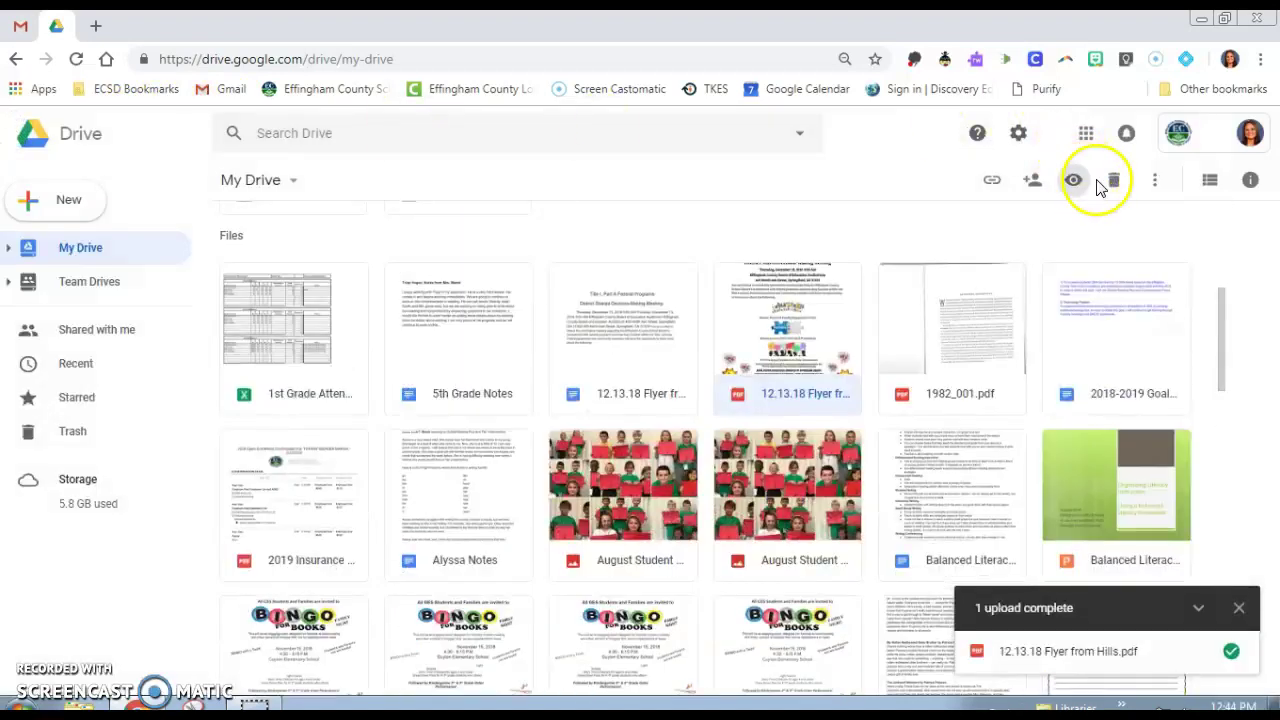
Select the flyer PDF, 1982_001.pdf and the 2018-2019 Goals document one at a time, and clear the selection.
scroll(706, 346, up, 1)
click(748, 446)
click(970, 426)
click(1145, 421)
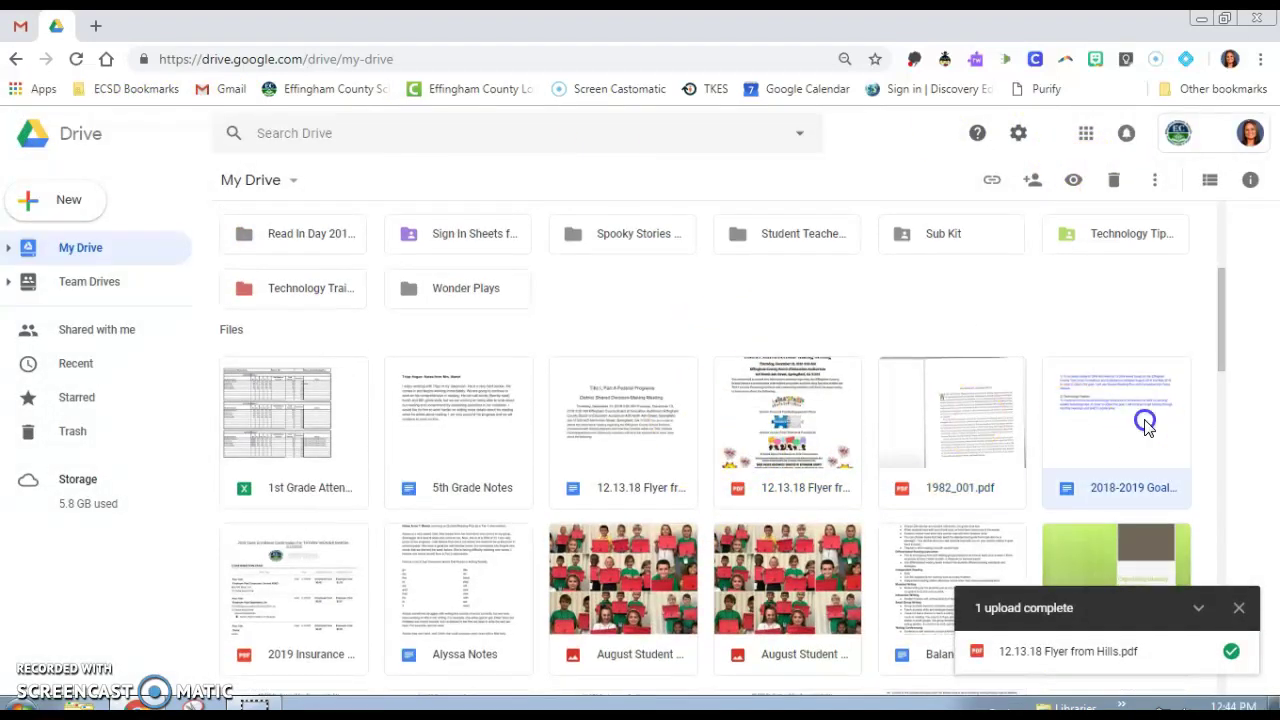
click(940, 436)
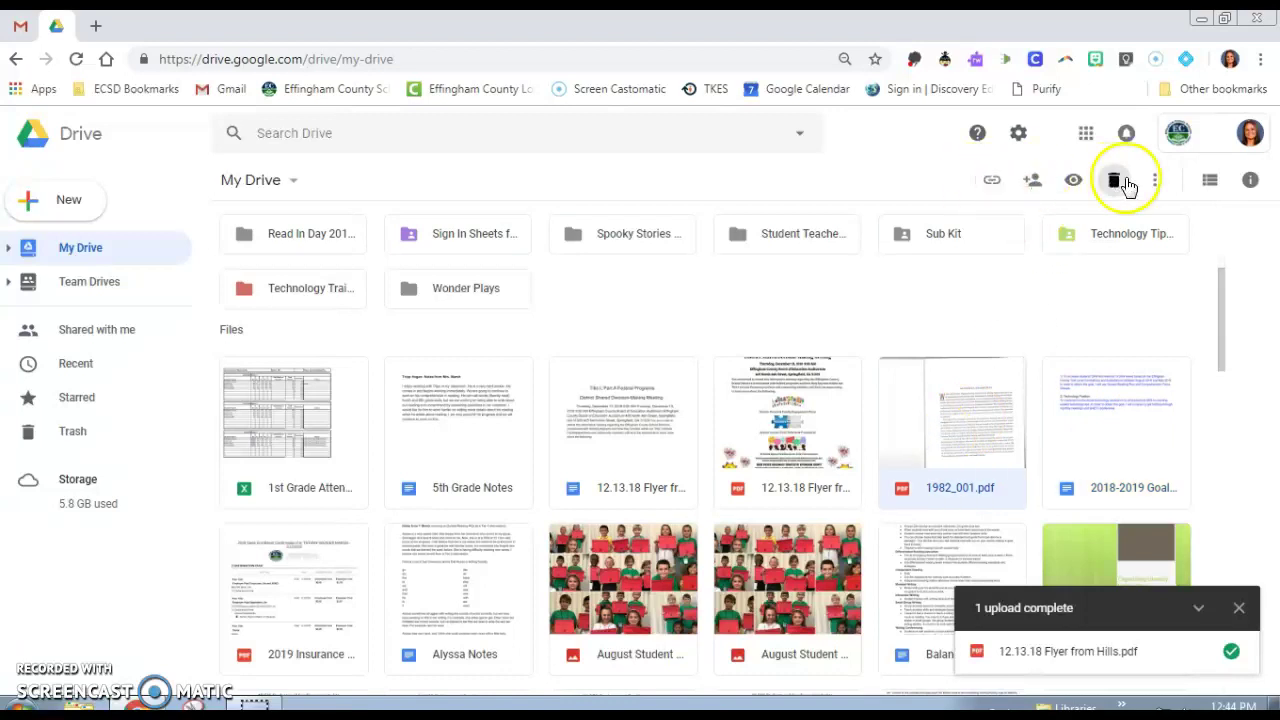
click(585, 312)
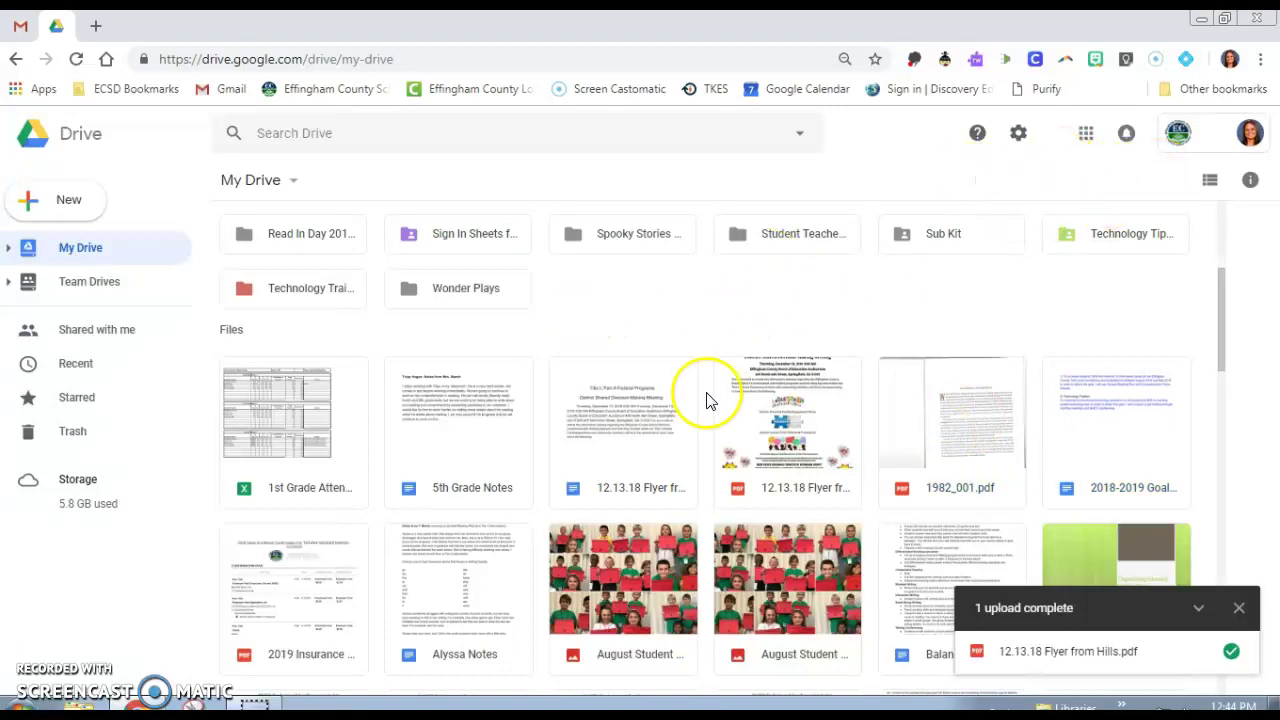
Select the first August Student image, preview it, and close the preview.
scroll(705, 400, down, 2)
click(643, 395)
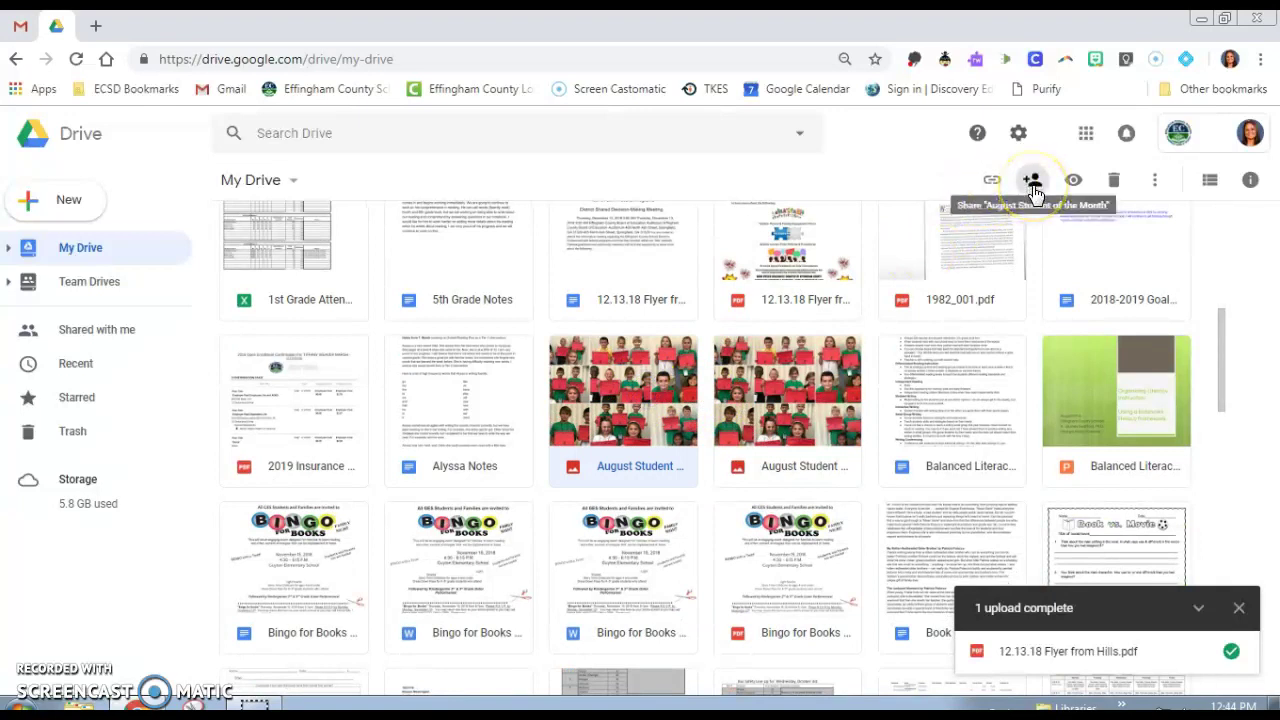
click(1073, 179)
click(28, 130)
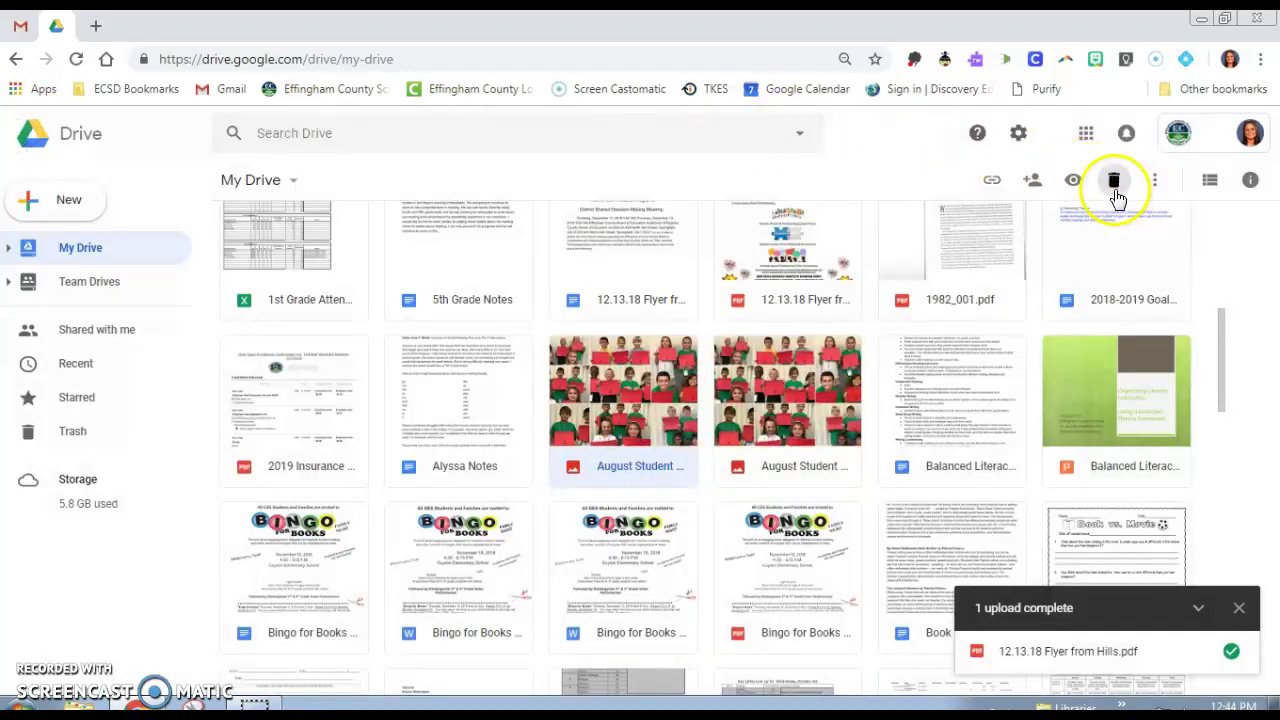
Compare the additional actions and the context options for the first August Student image without choosing any.
click(1154, 179)
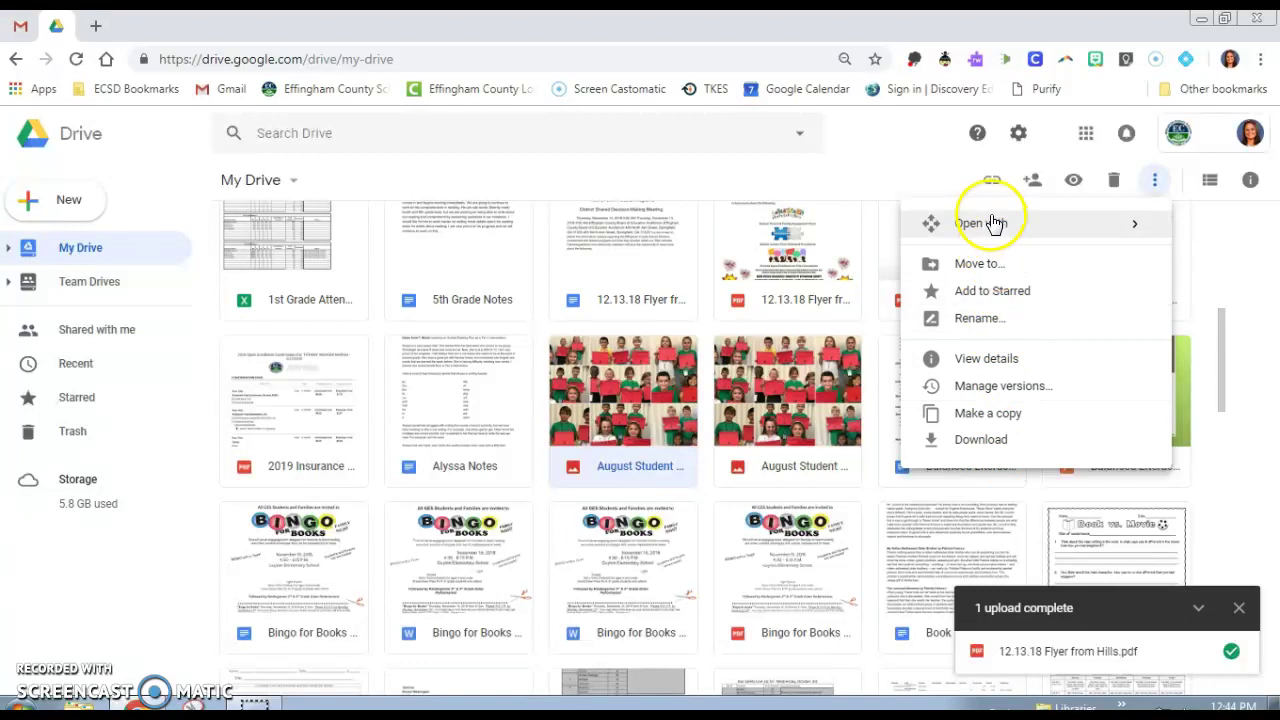
click(602, 466)
right_click(602, 468)
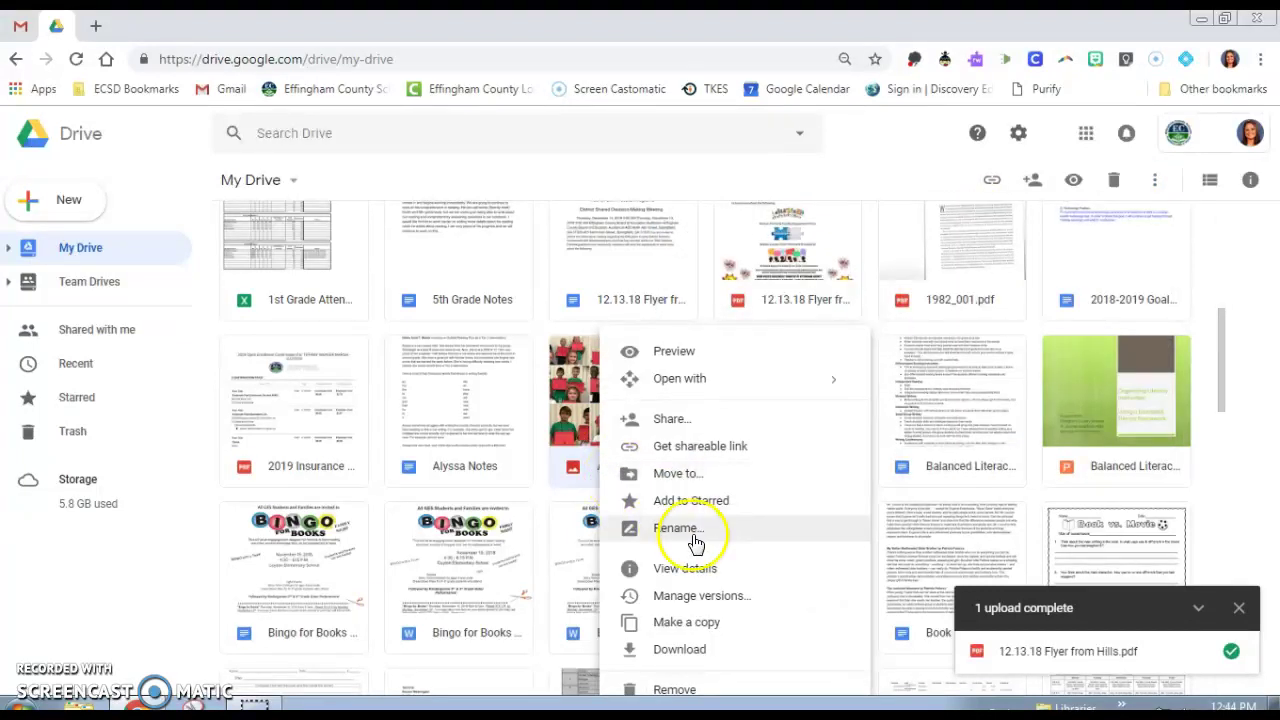
click(560, 403)
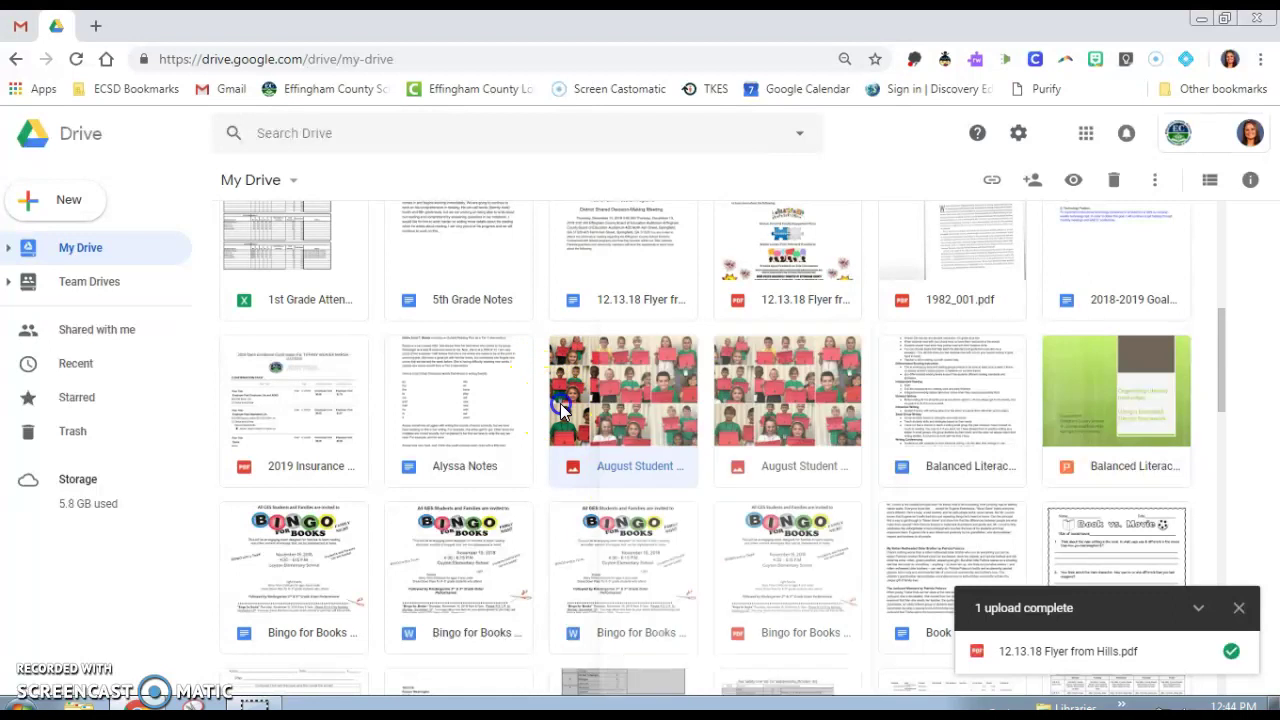
click(1163, 184)
click(822, 182)
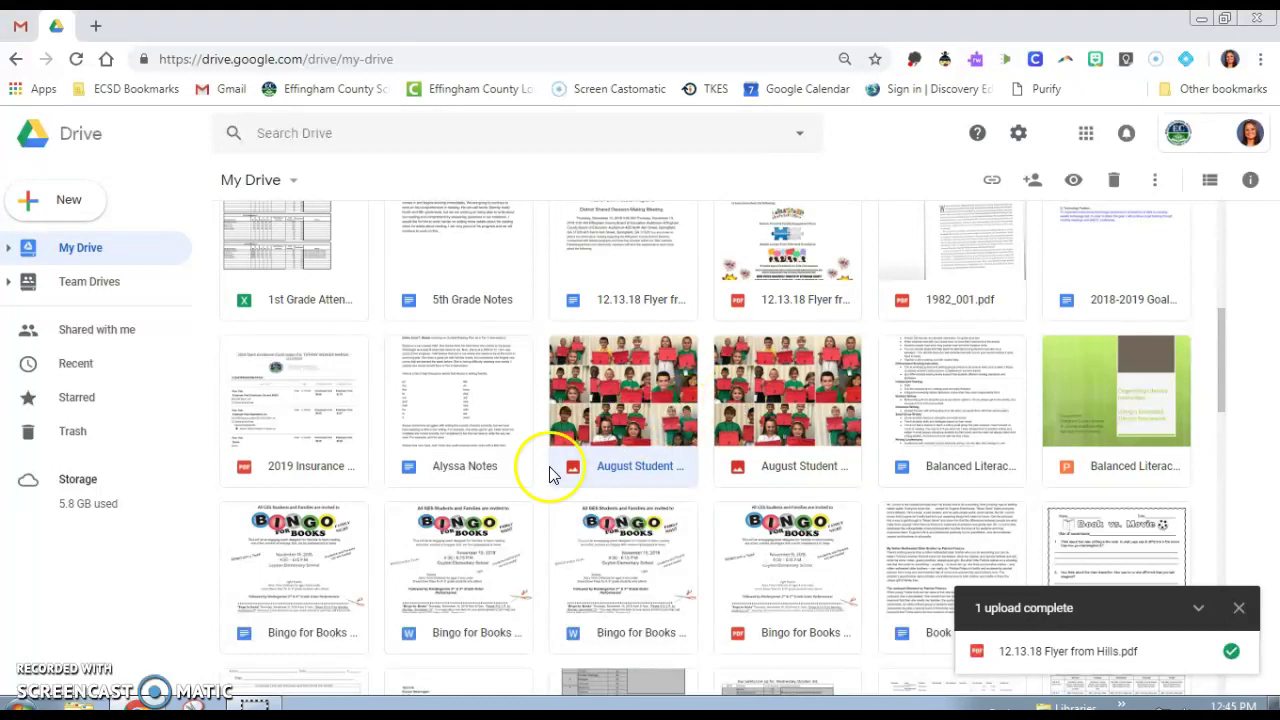
View the Recent files, return to My Drive, and browse its folders.
scroll(545, 470, up, 5)
scroll(540, 470, up, 3)
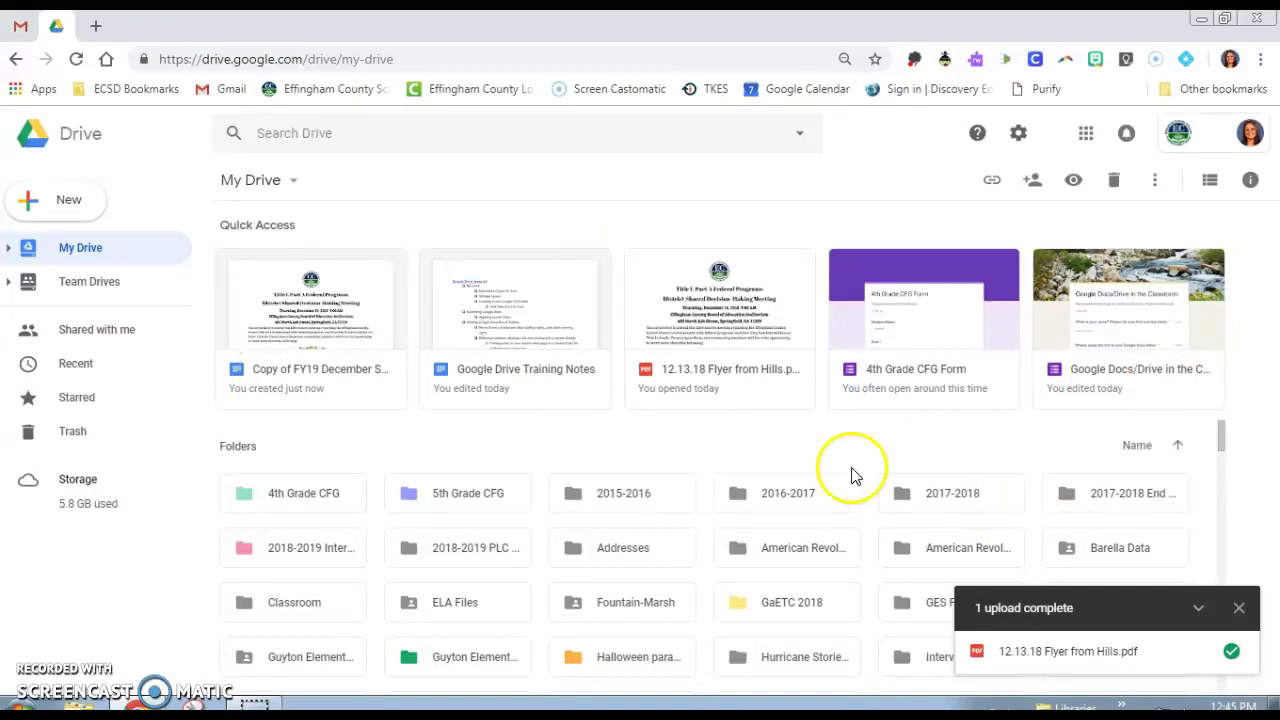
click(108, 377)
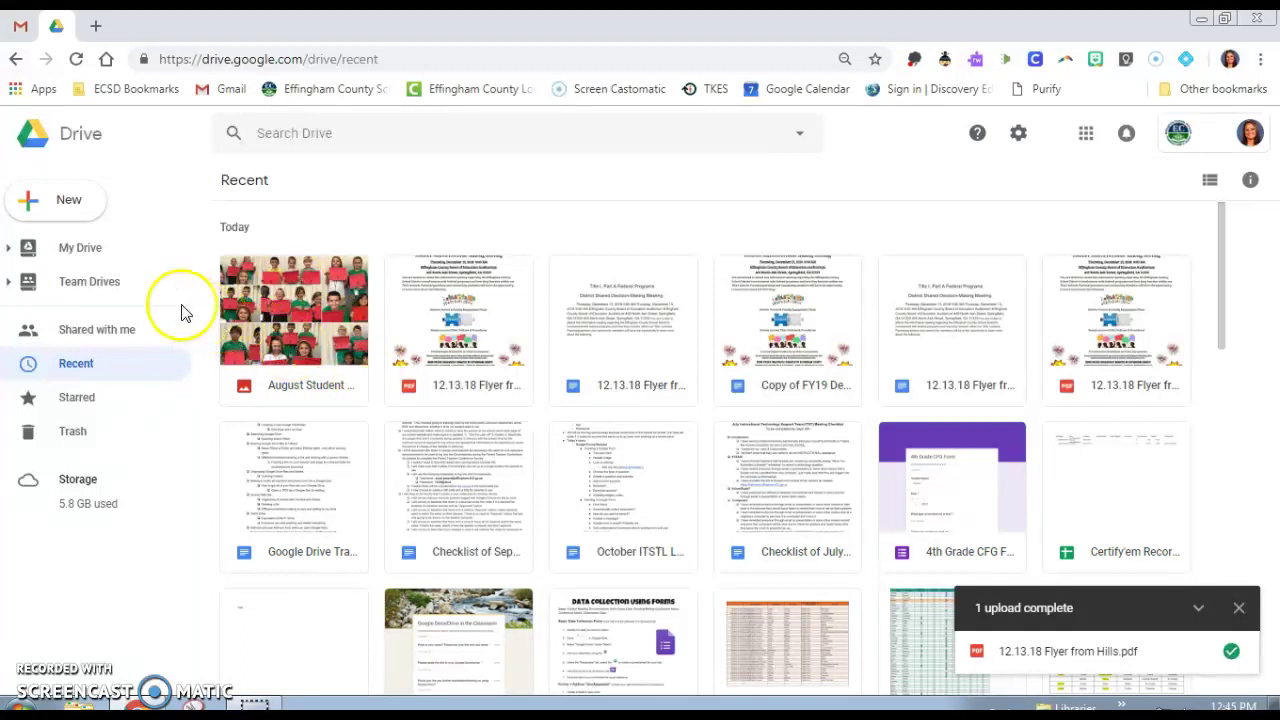
click(88, 252)
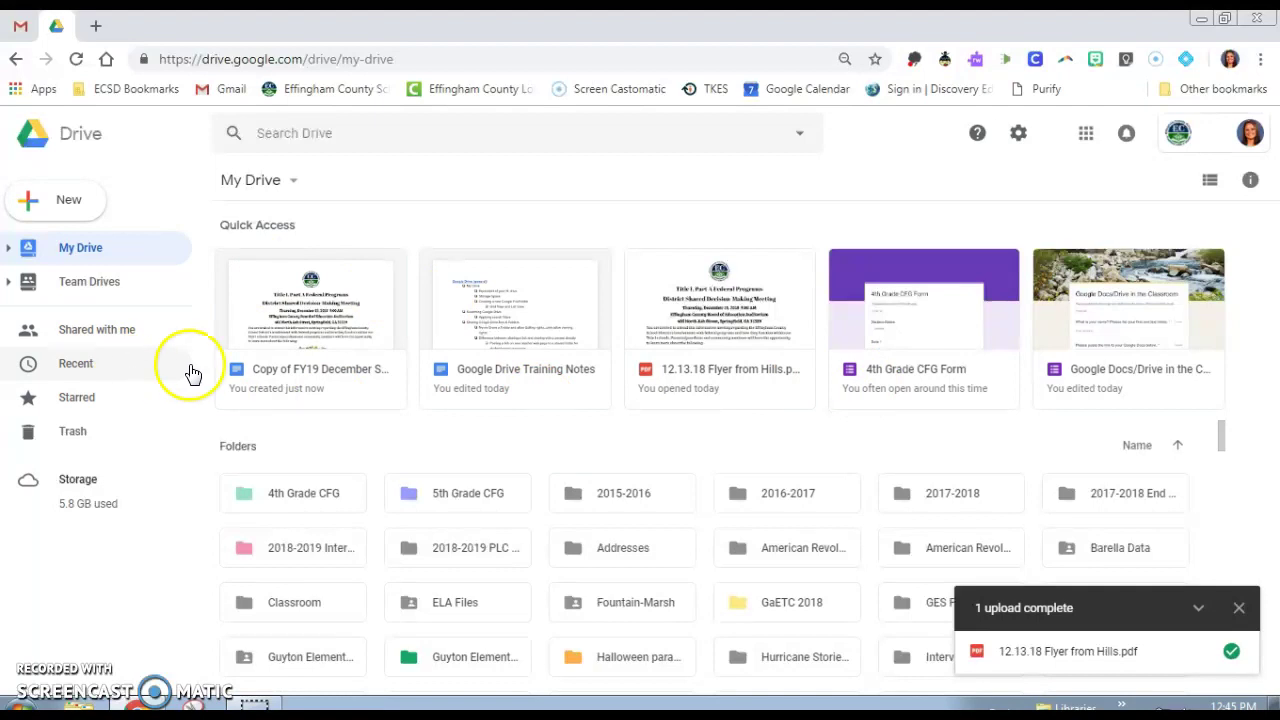
scroll(314, 443, down, 5)
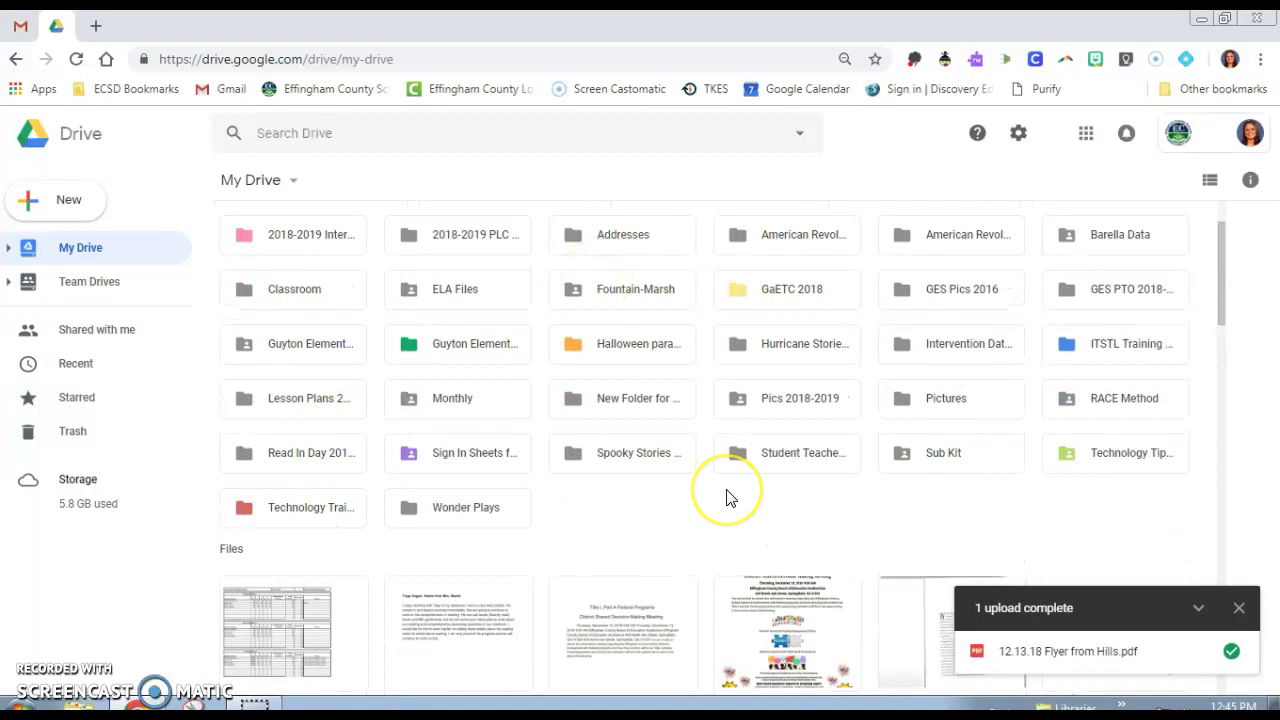